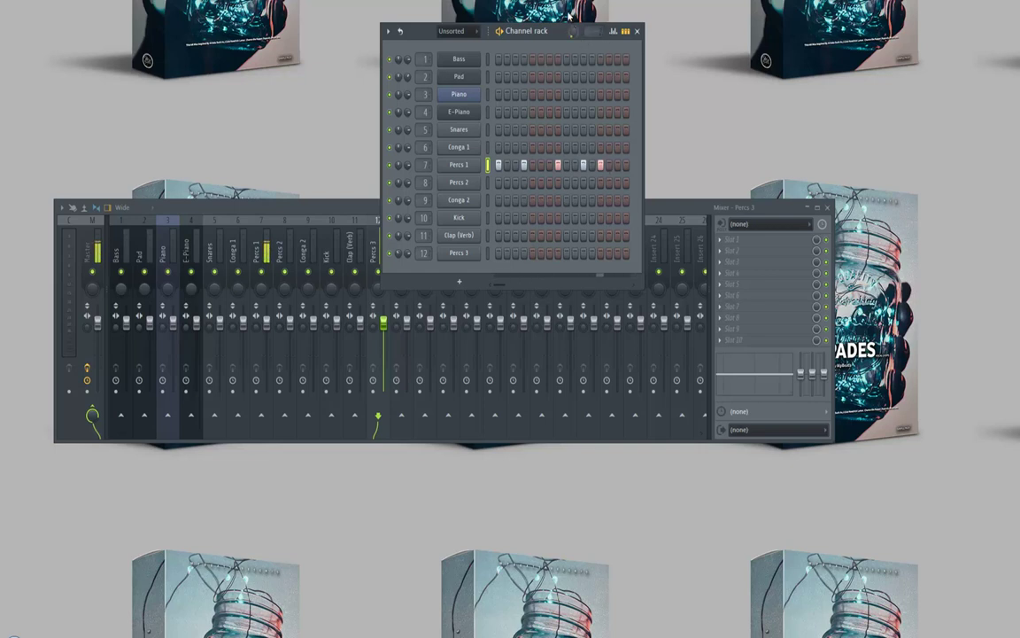
- Program Percs 2 with hits on steps 2 and 14 and open its sampler settings
click(549, 184)
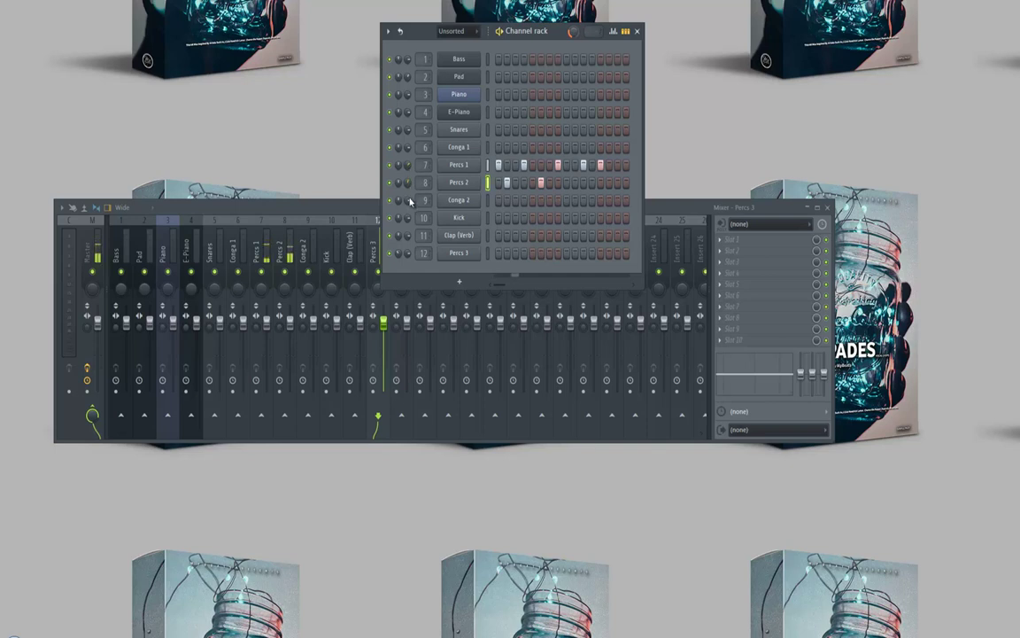
right_click(542, 183)
click(610, 184)
click(450, 183)
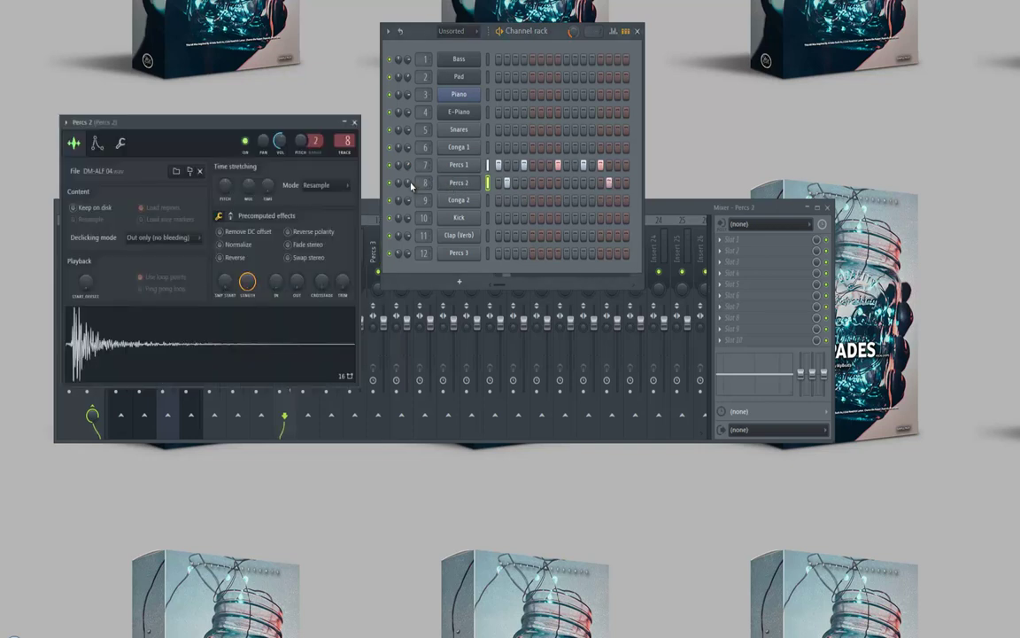
- Lower the velocity of the Percs 2 hit on step 14 in the graph editor
click(612, 32)
drag(609, 283, 608, 299)
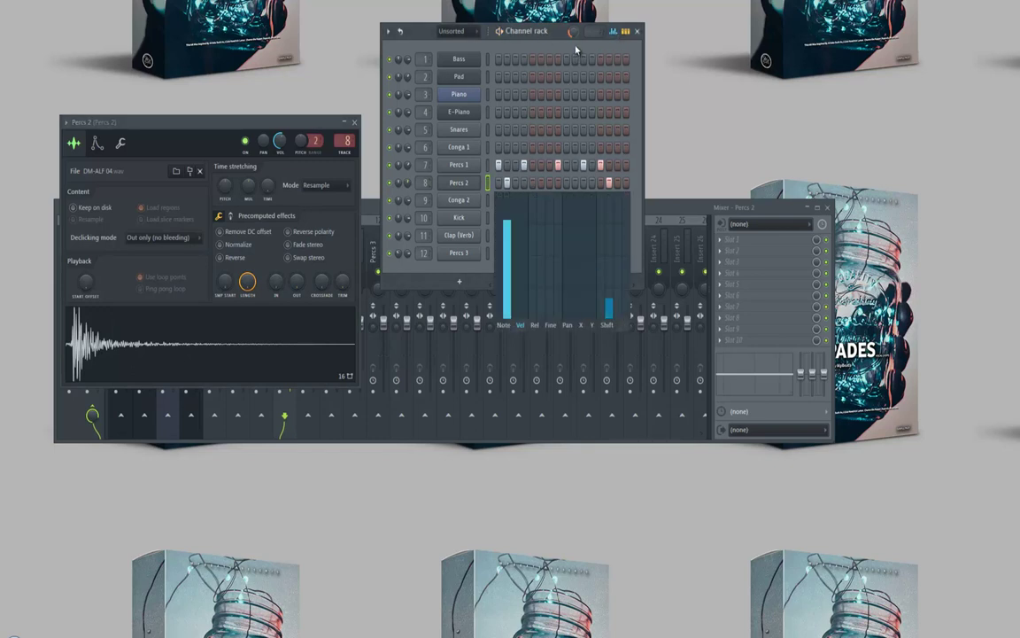
click(620, 35)
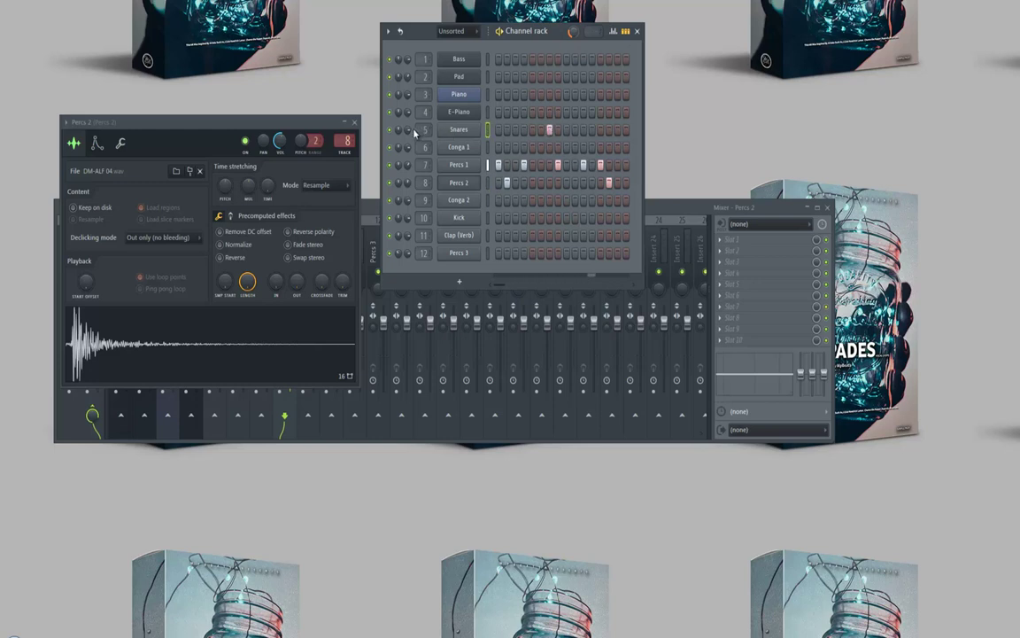
- Add a Snares hit on step 8 and shorten the snare sample's tail with a fade-out
click(558, 130)
click(462, 131)
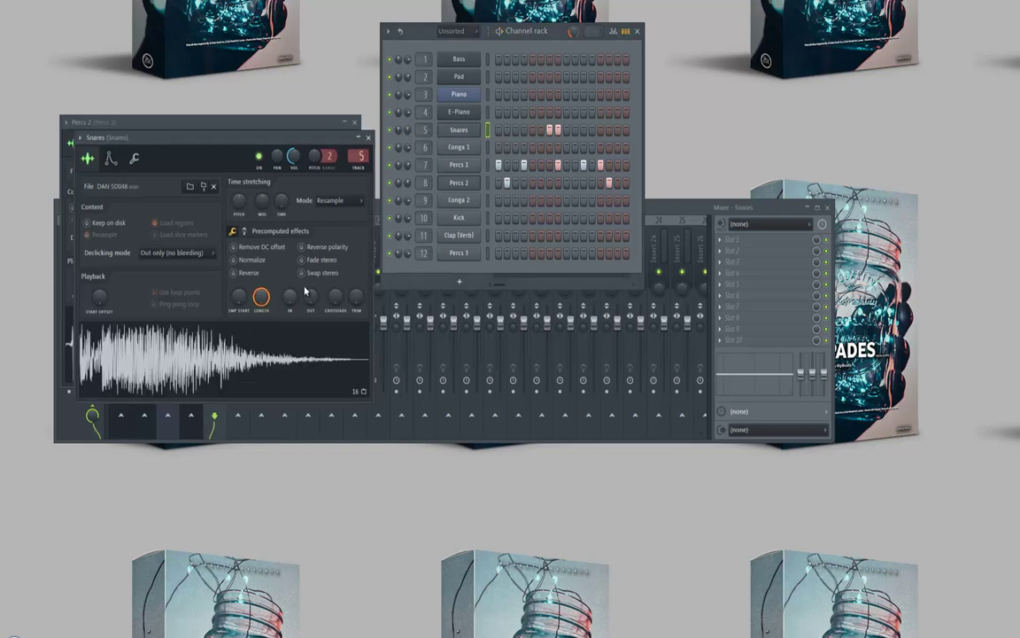
drag(309, 296, 279, 266)
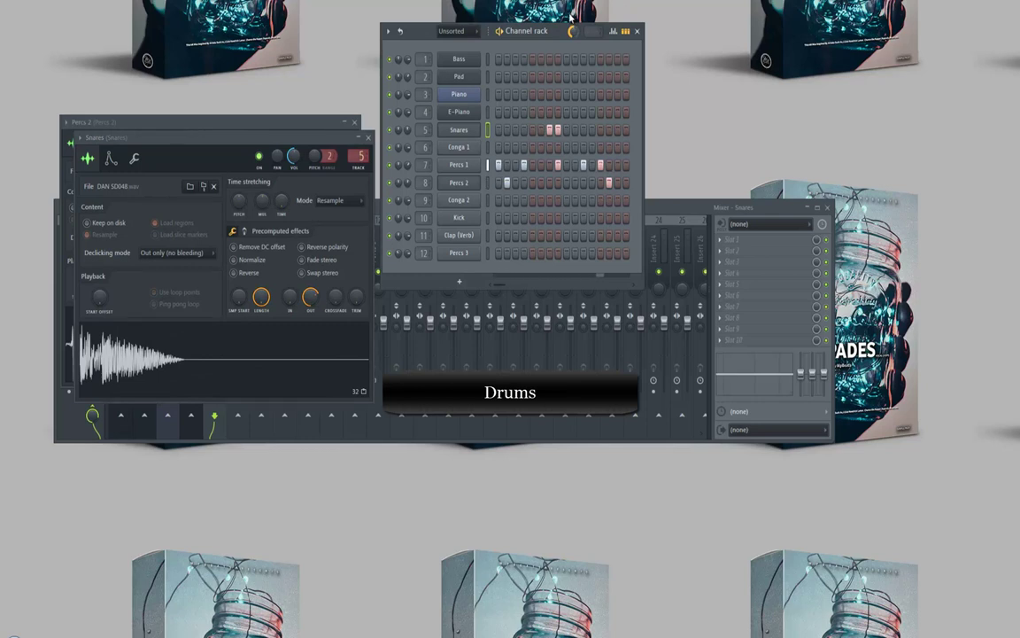
drag(315, 291, 315, 314)
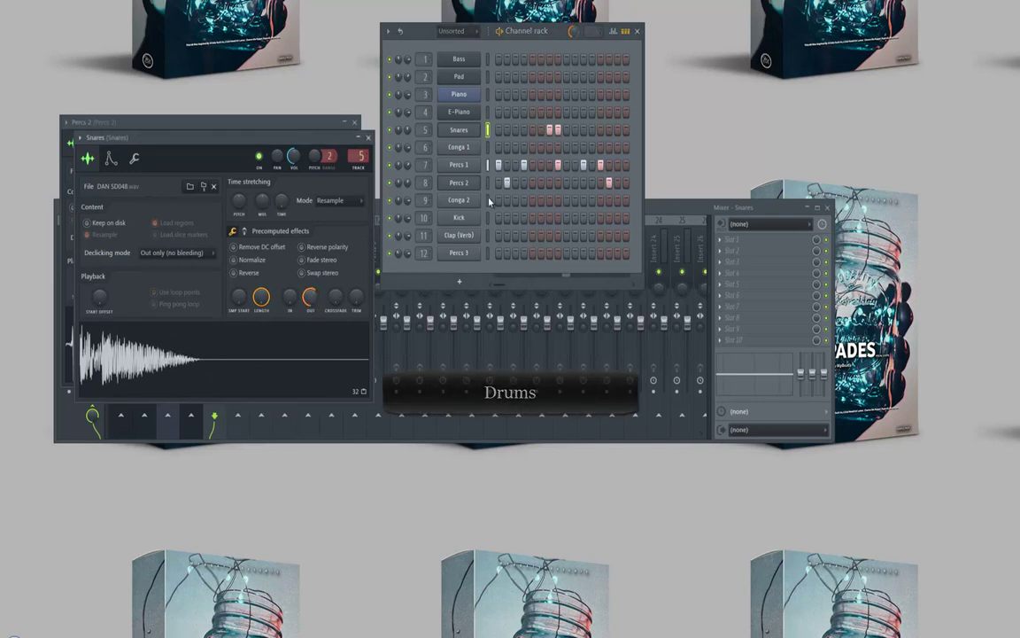
- Add a Percs 1 hit on step 7 and reduce its velocity in the graph editor
click(549, 166)
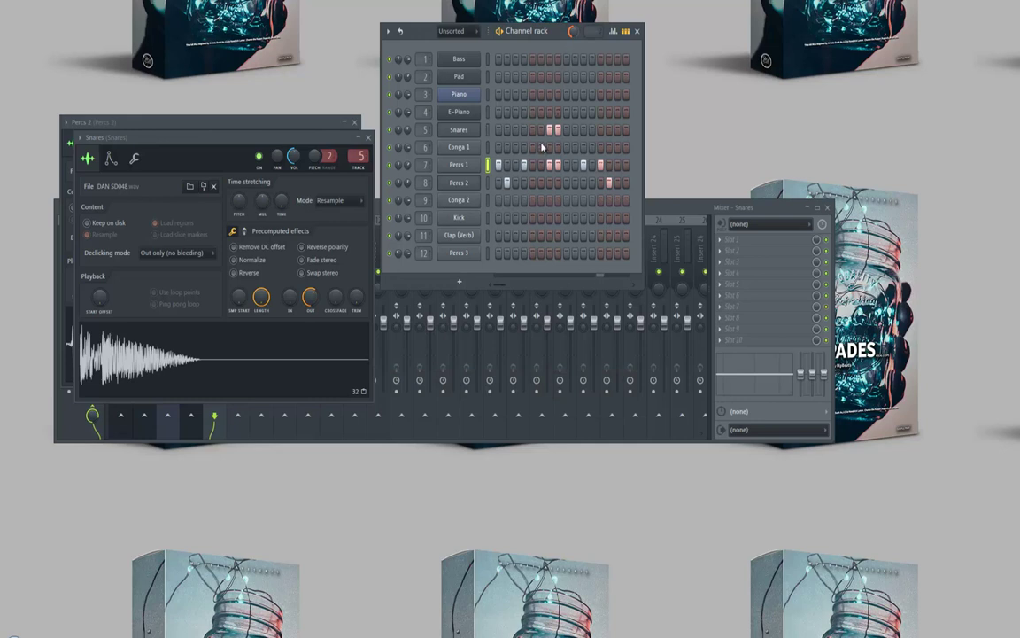
click(613, 31)
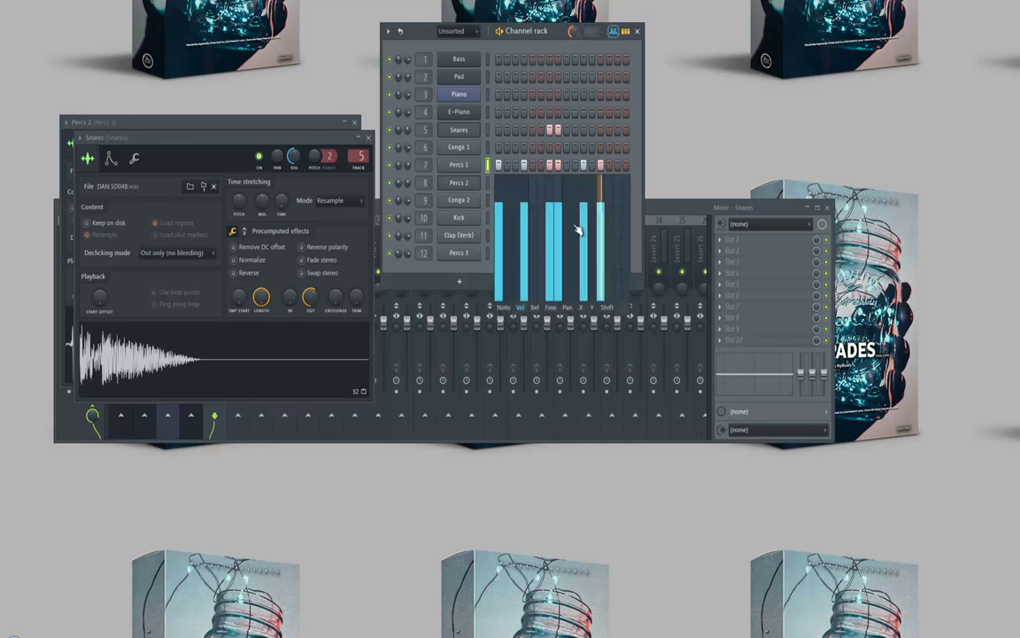
click(613, 31)
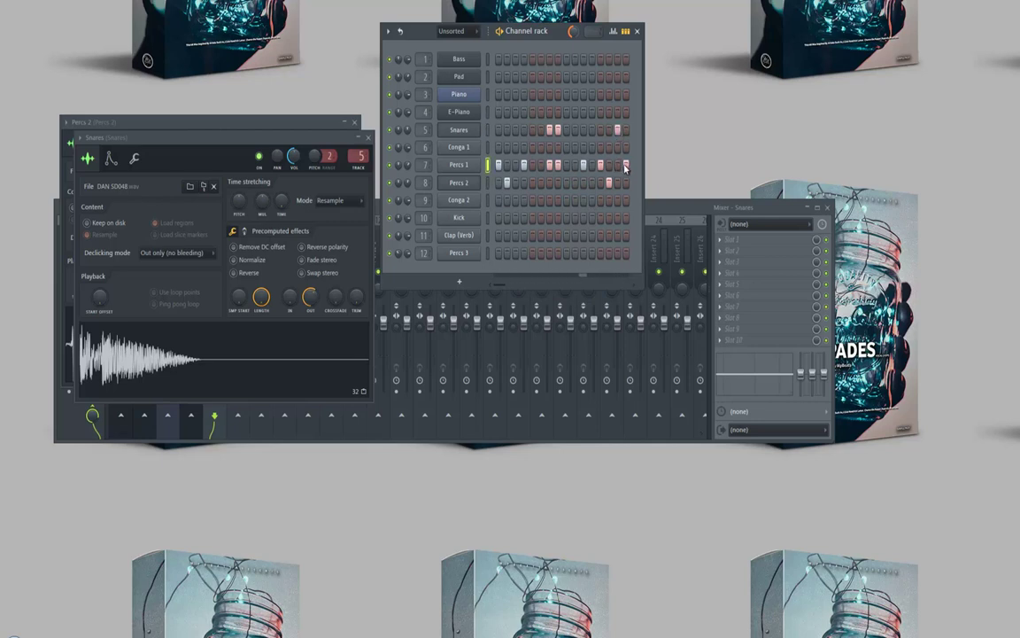
- Show the Percs 1 velocities in the graph editor and try an extra Snares hit on step 16
click(613, 31)
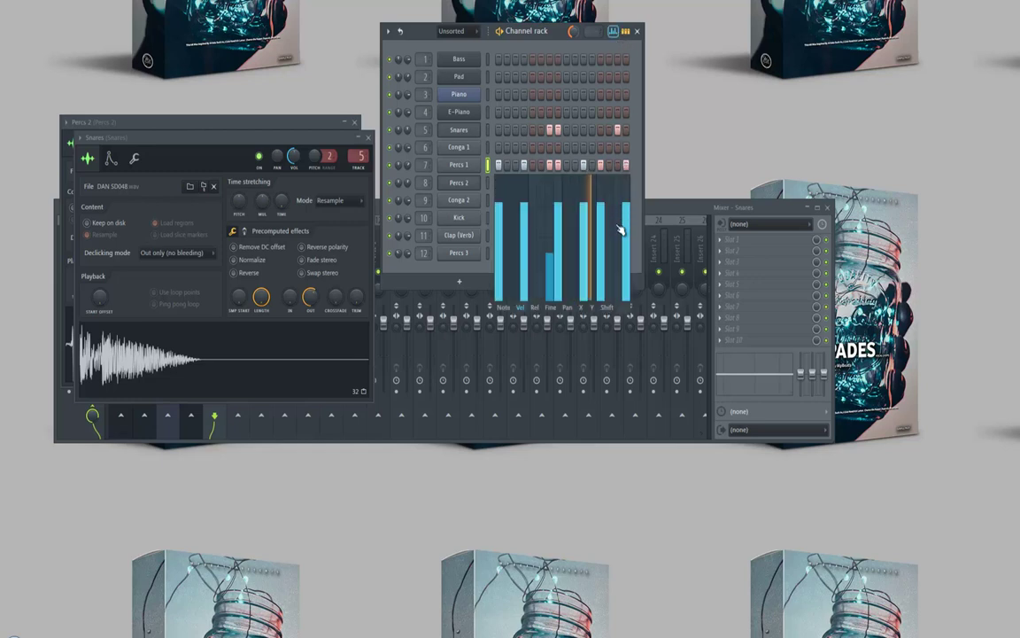
click(624, 130)
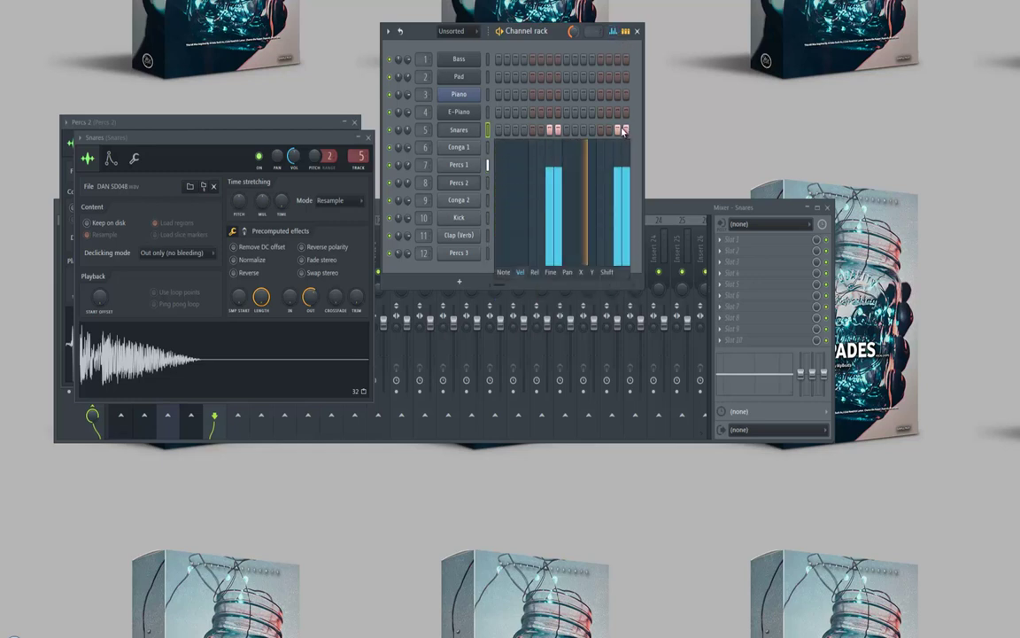
click(625, 131)
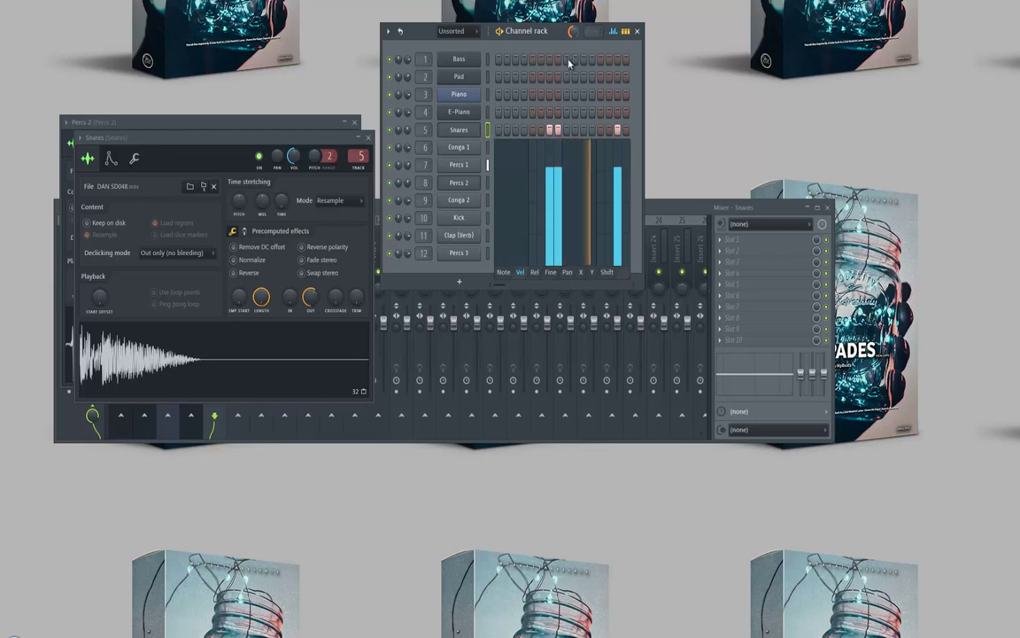
click(612, 32)
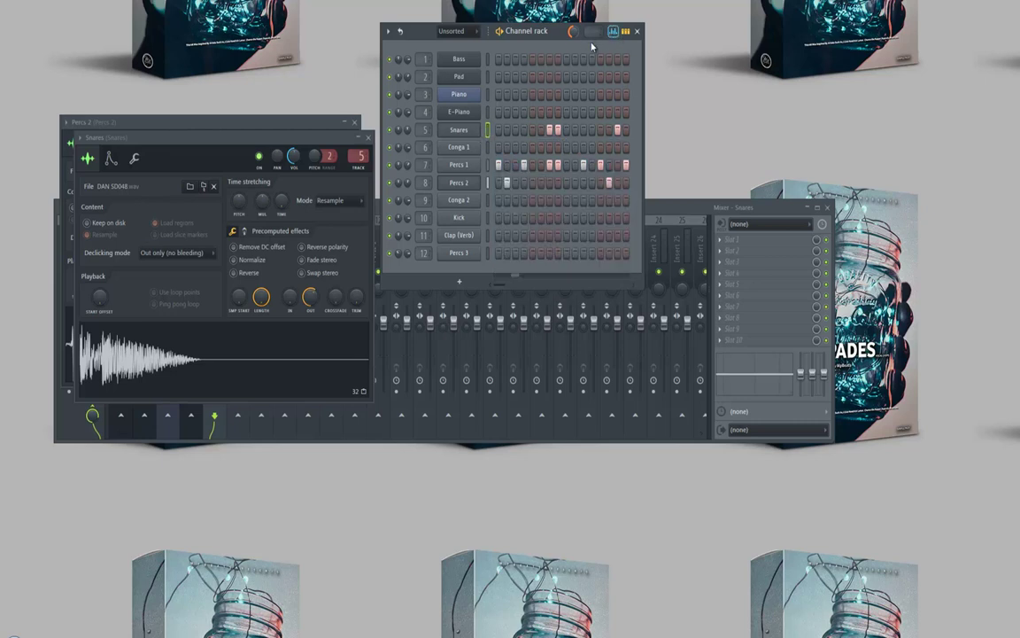
- Open the Conga 2 sampler settings and program its hits on steps 7, 8, 15 and 16
click(488, 202)
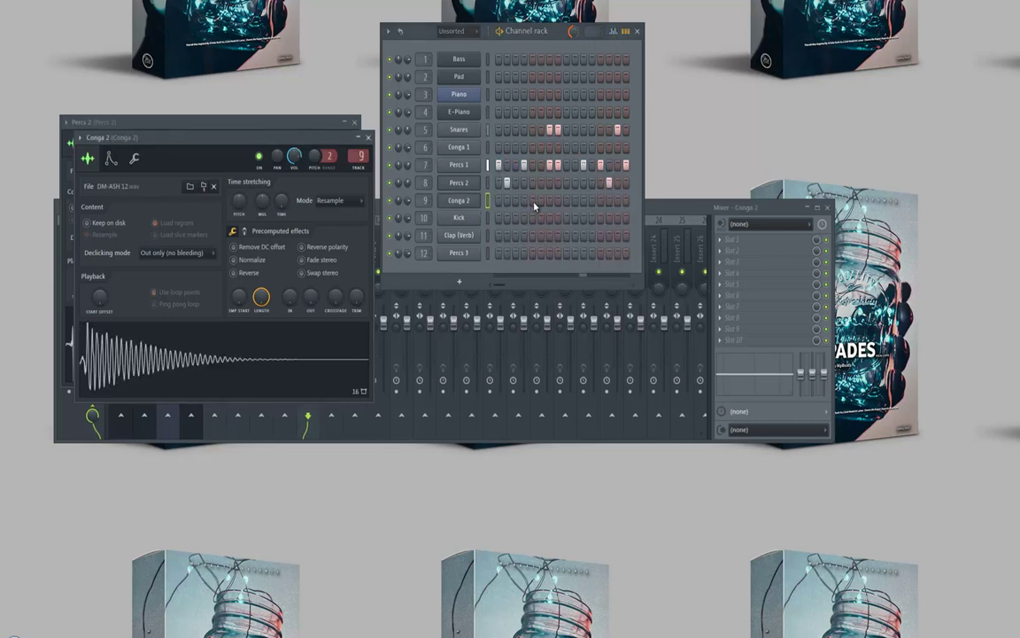
click(533, 203)
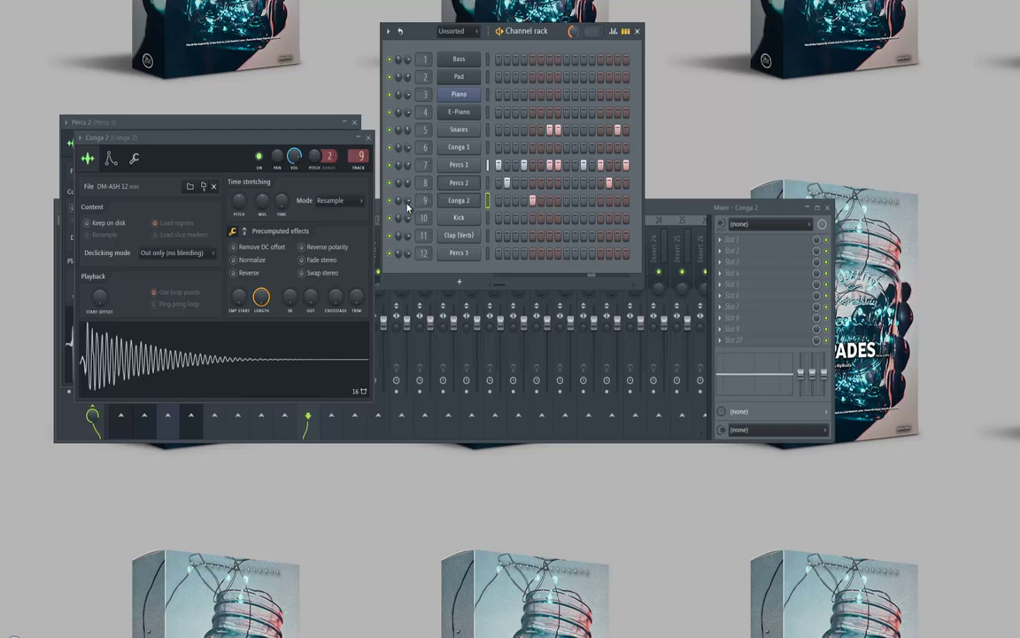
click(541, 202)
click(559, 202)
click(600, 202)
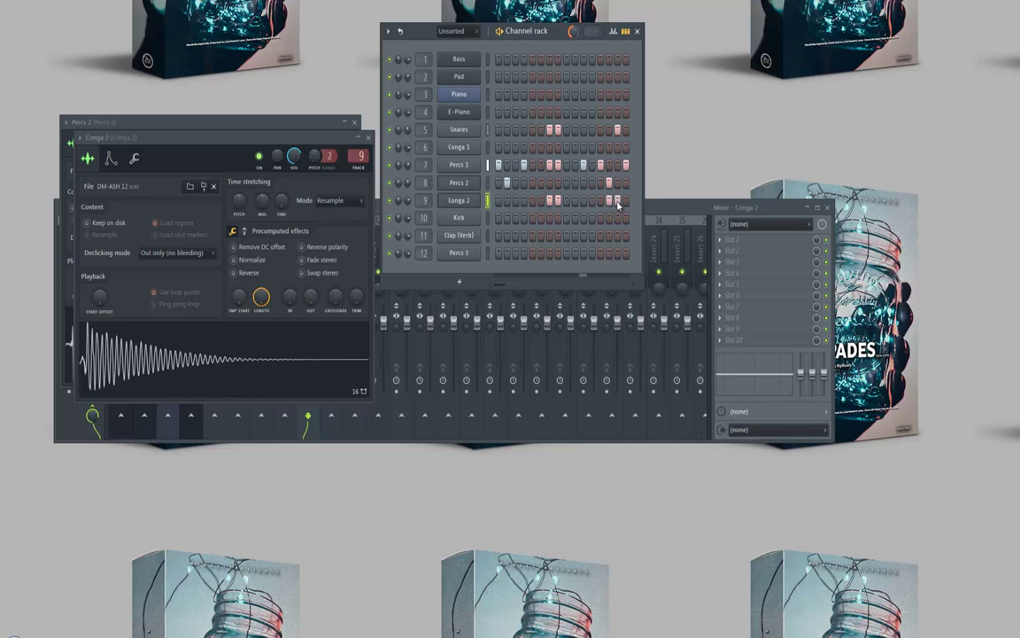
right_click(610, 201)
click(627, 202)
- Add a slight fade-out to the Conga 2 sample and close its sampler settings
click(457, 203)
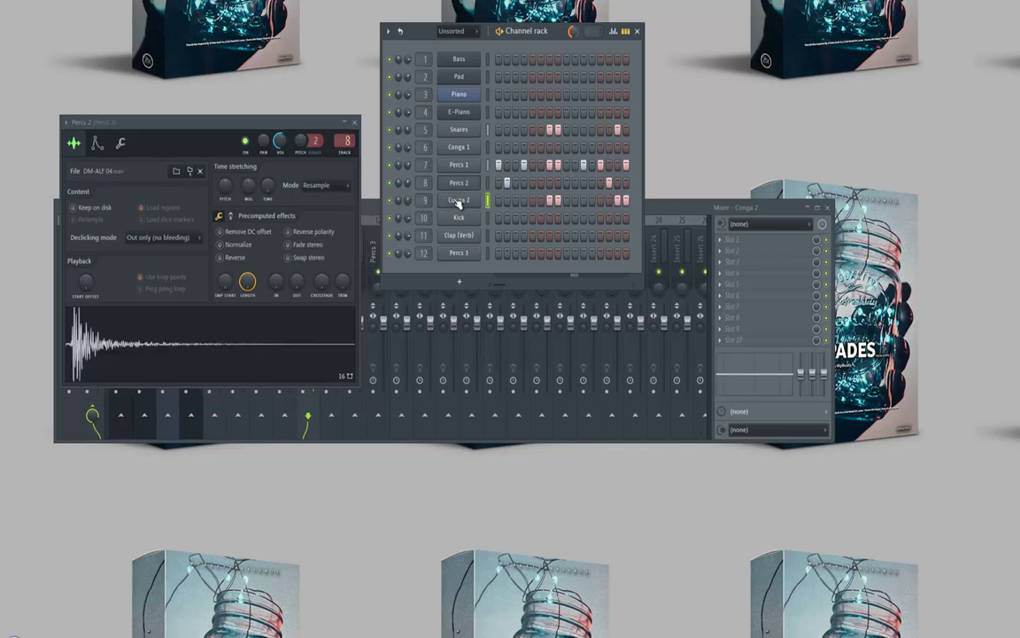
click(457, 203)
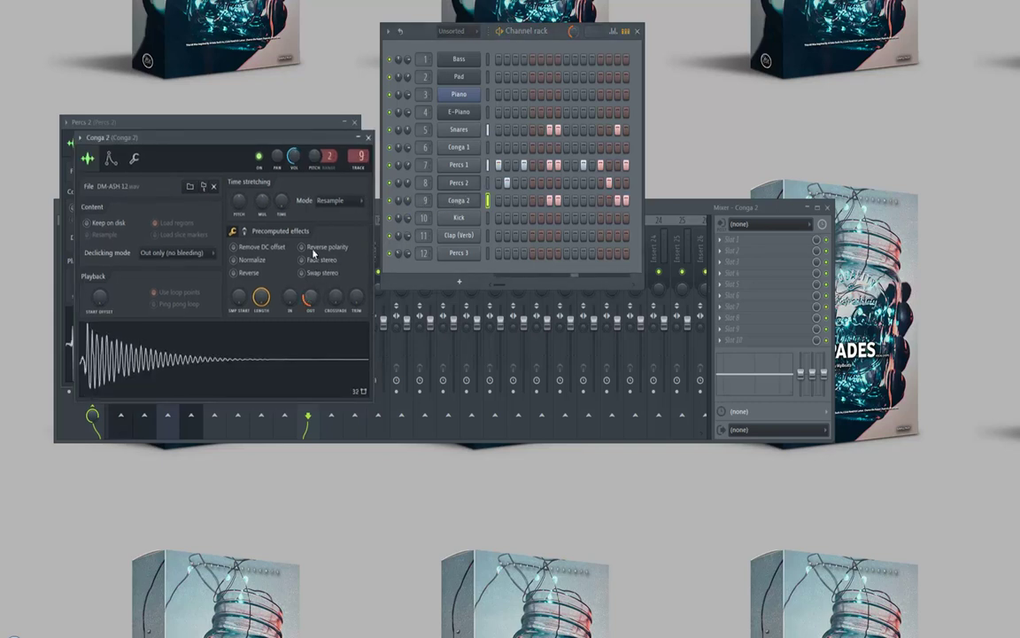
click(368, 138)
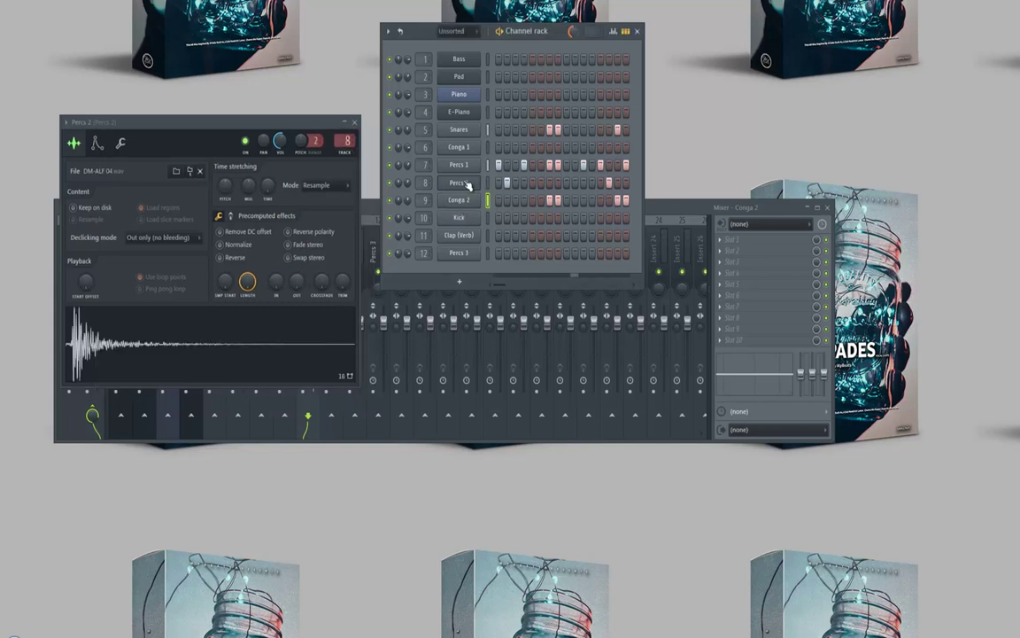
- Add a Percs 3 hit on step 6, opening and closing the channel's sampler settings
click(463, 253)
click(540, 254)
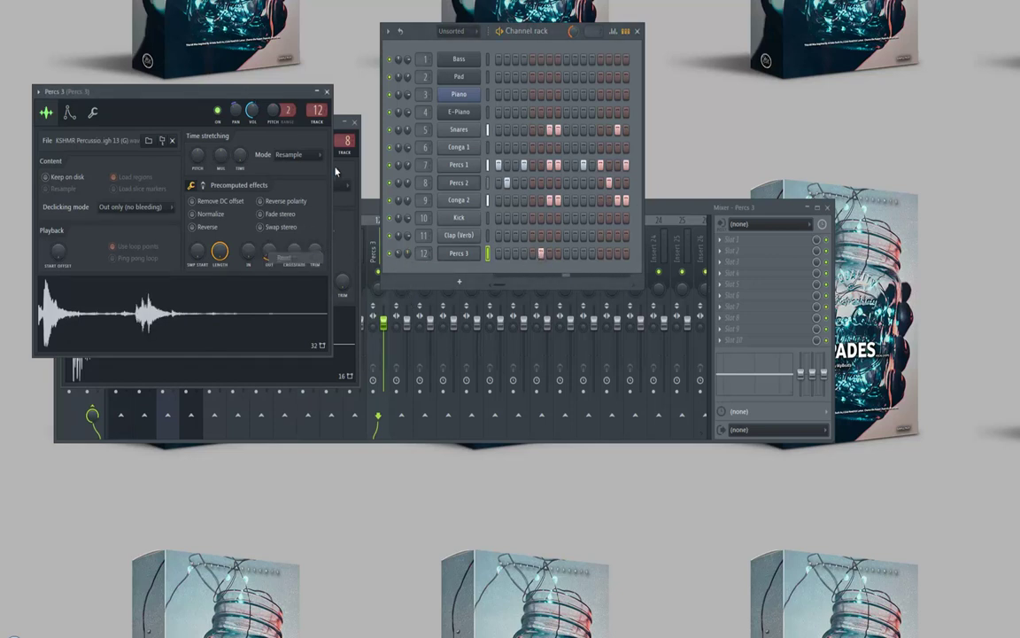
click(326, 91)
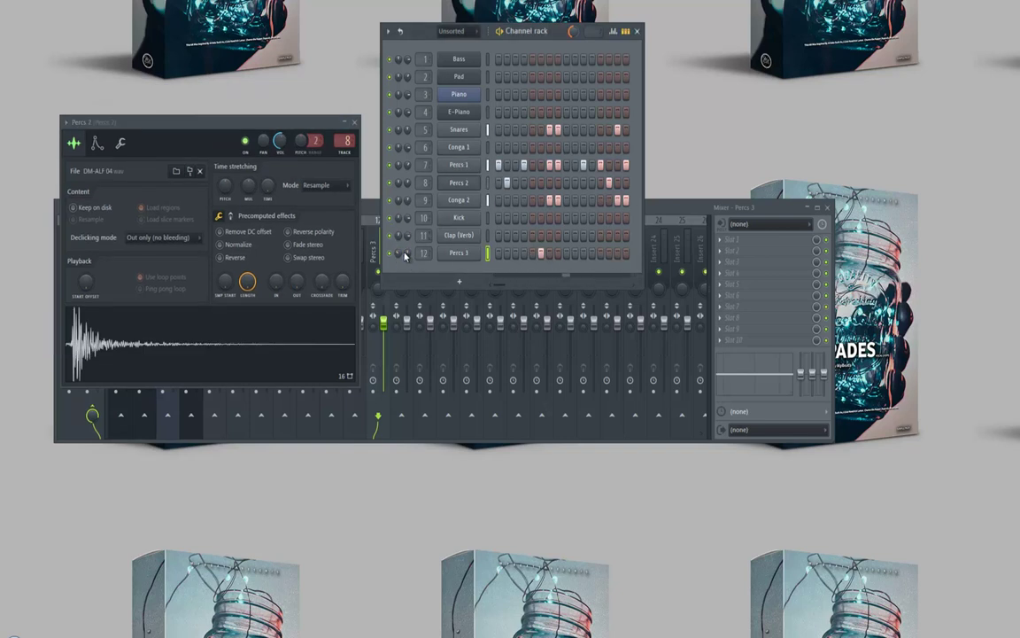
- Apply a fade-out to the Percs 3 sample to soften its second hit, and close its sampler settings
click(443, 254)
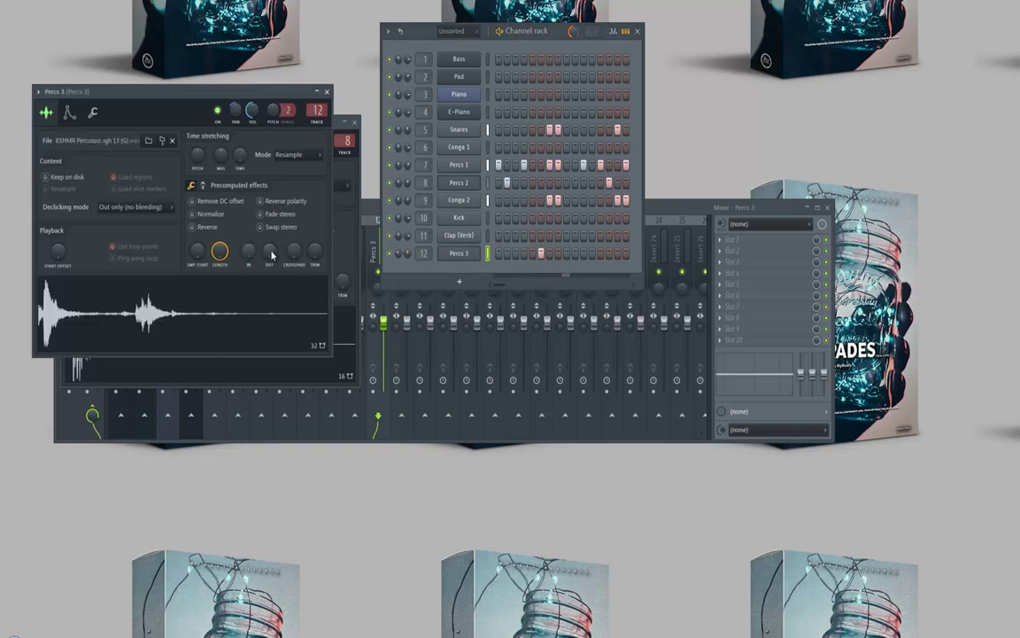
drag(272, 255, 242, 155)
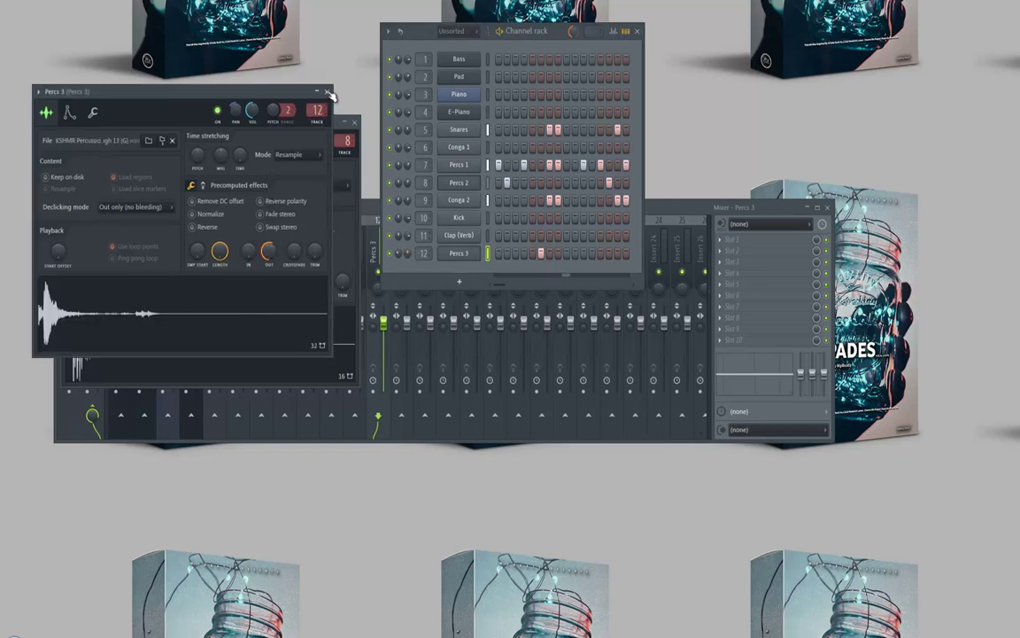
click(328, 91)
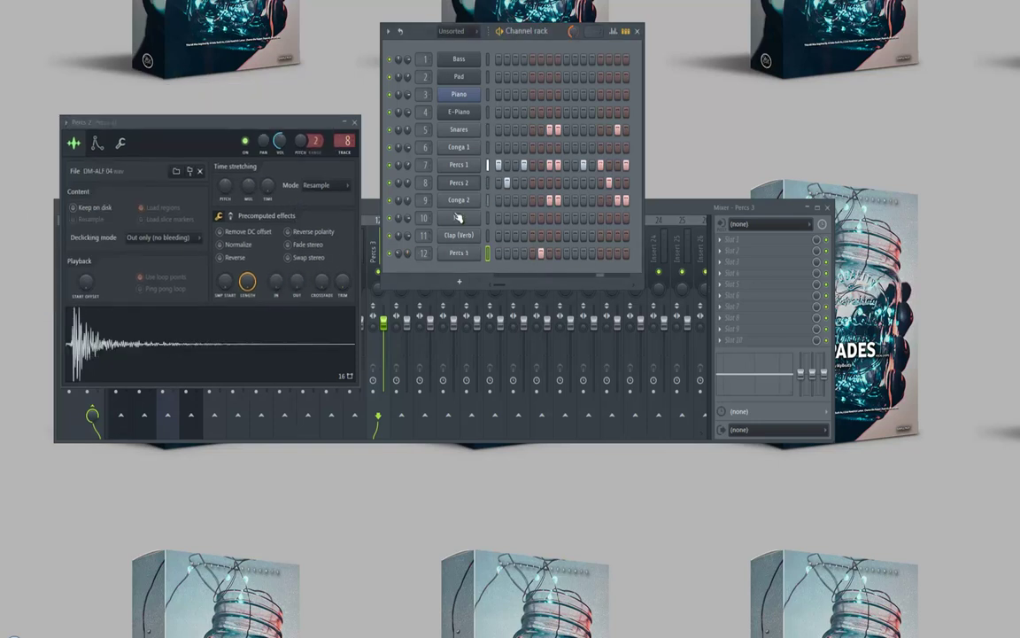
- Open the Conga 1 sampler settings and program its hits on steps 2, 11 and 12
click(459, 147)
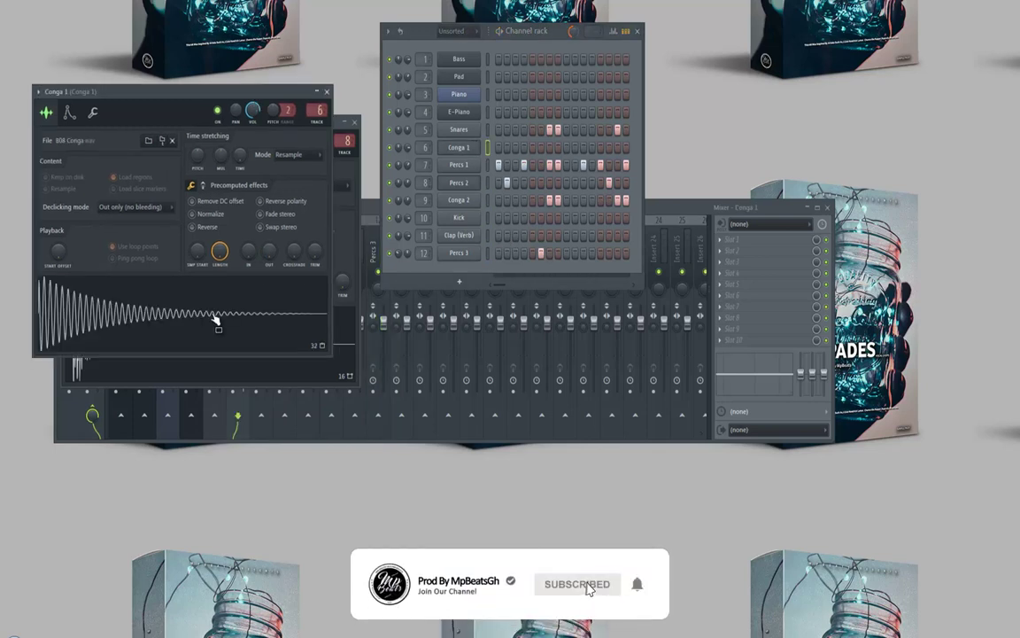
click(516, 147)
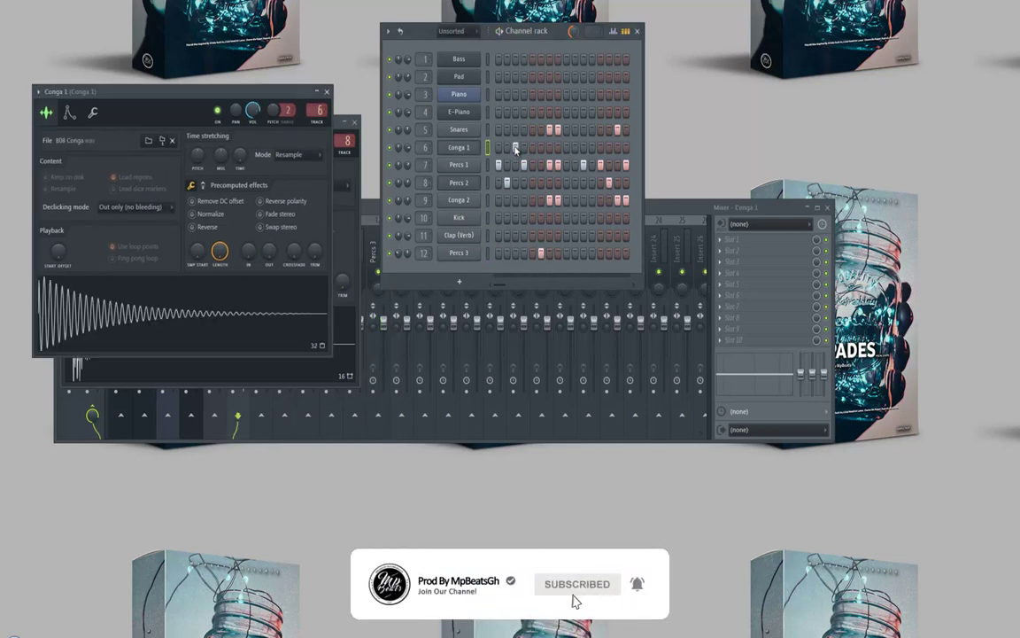
click(574, 148)
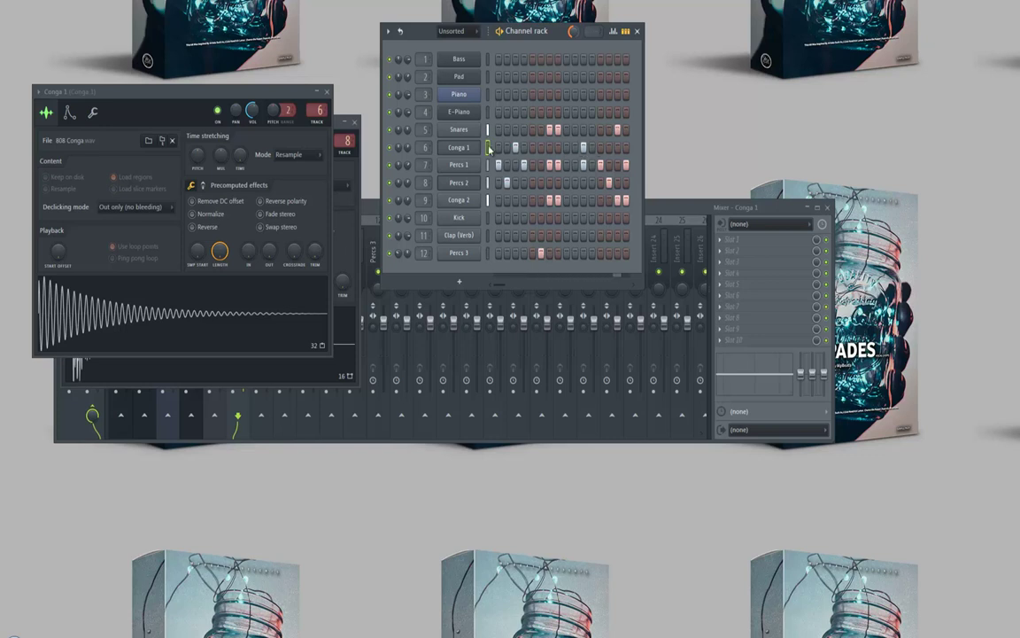
click(590, 148)
click(507, 148)
- Add a Conga 2 hit on step 4 and close the Conga 1 and Percs 2 sampler settings
click(524, 201)
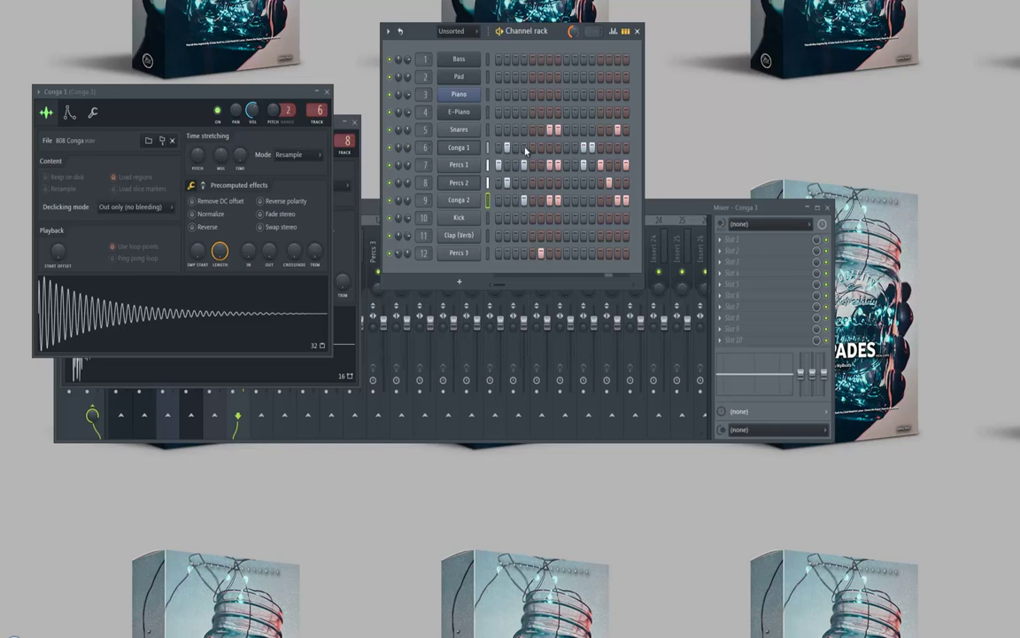
click(327, 91)
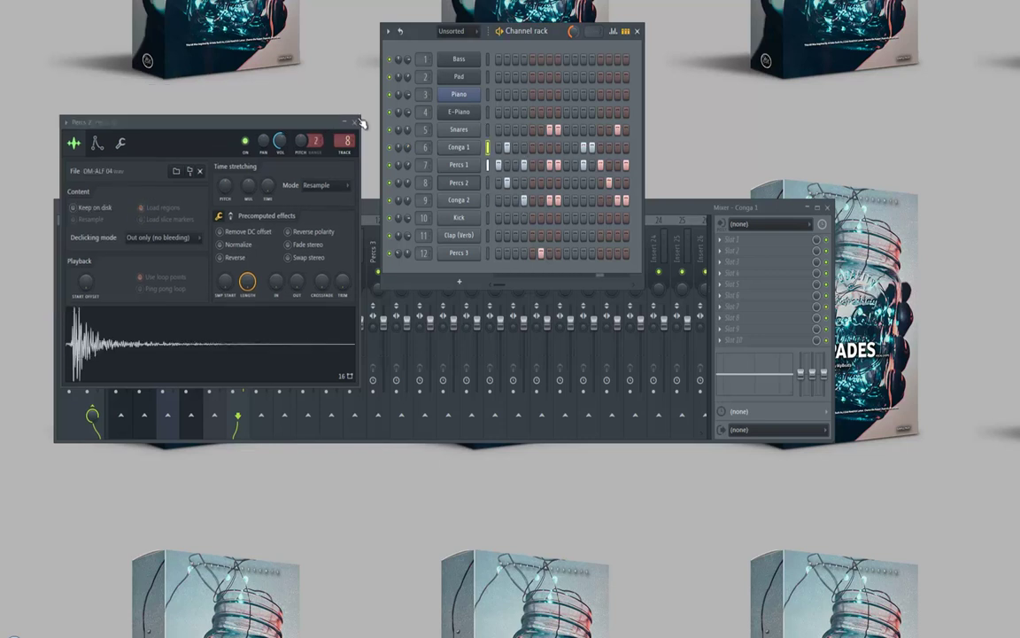
click(353, 121)
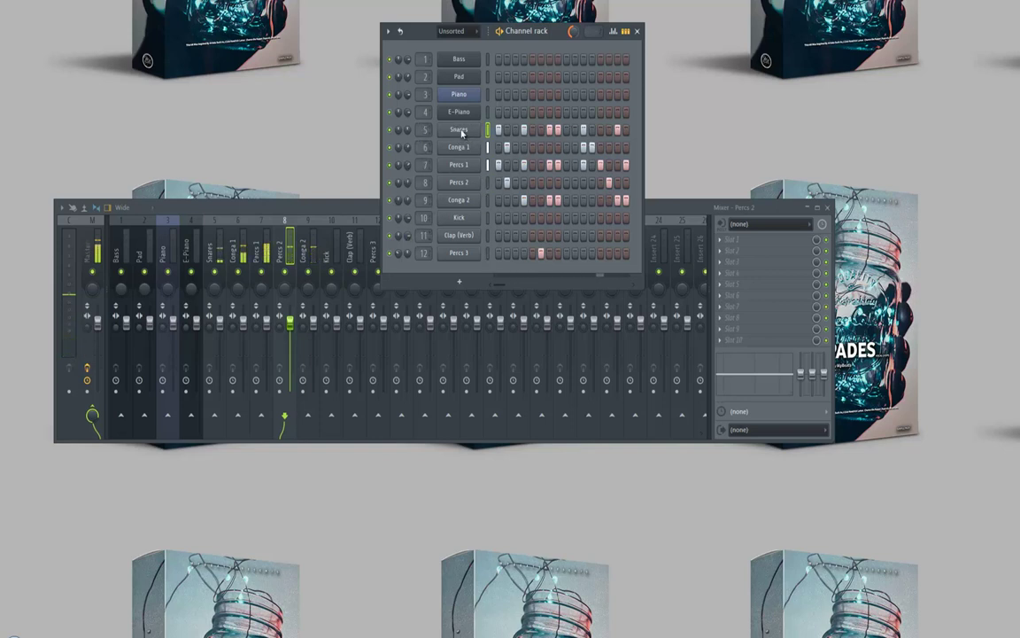
- Program the Kick with hits on steps 1, 5, 9 and 13
click(498, 218)
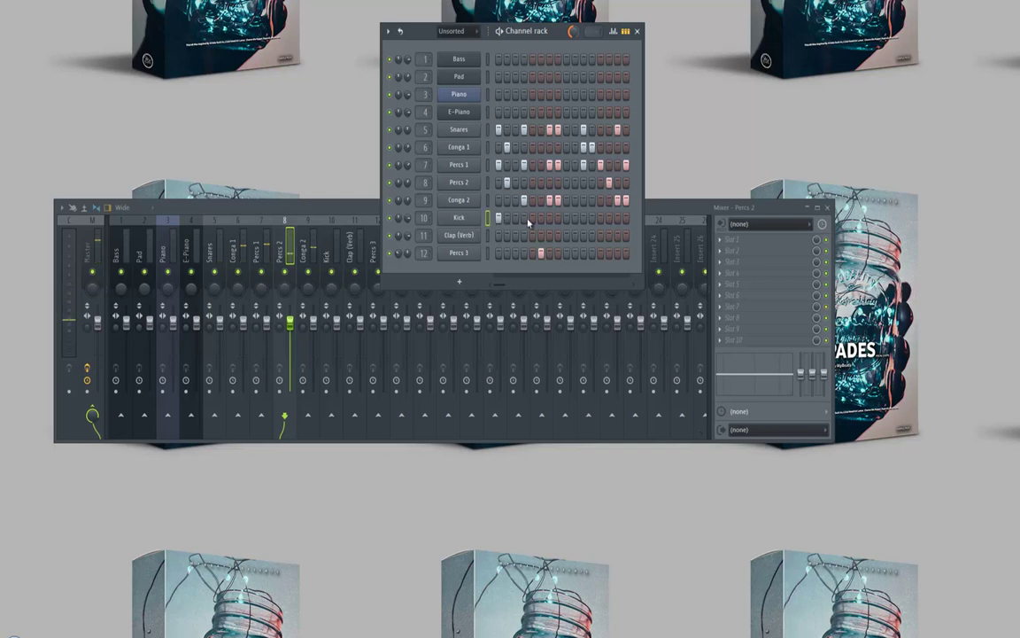
click(533, 218)
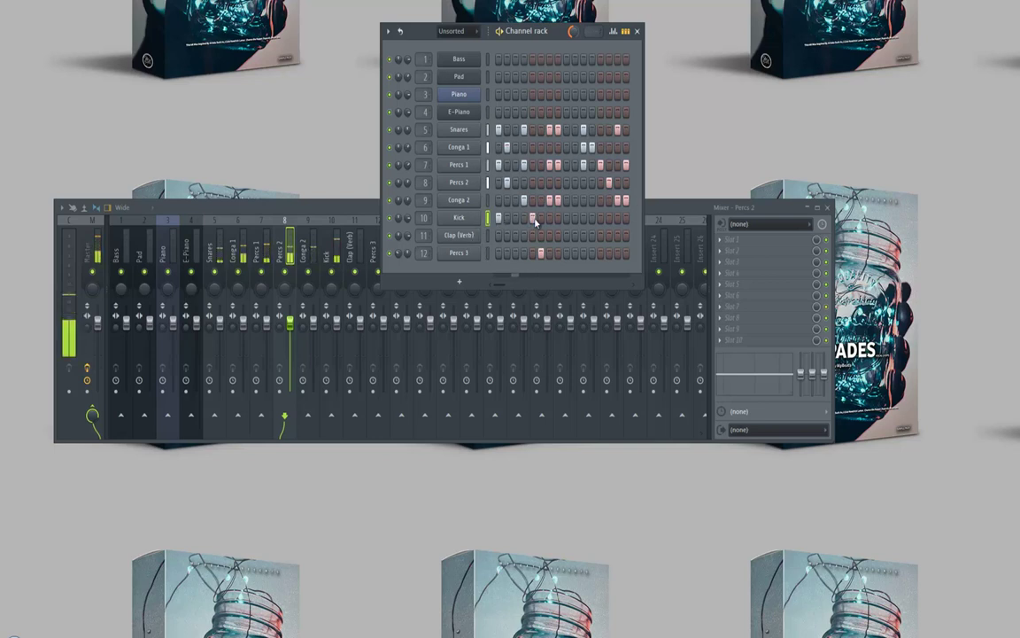
click(565, 217)
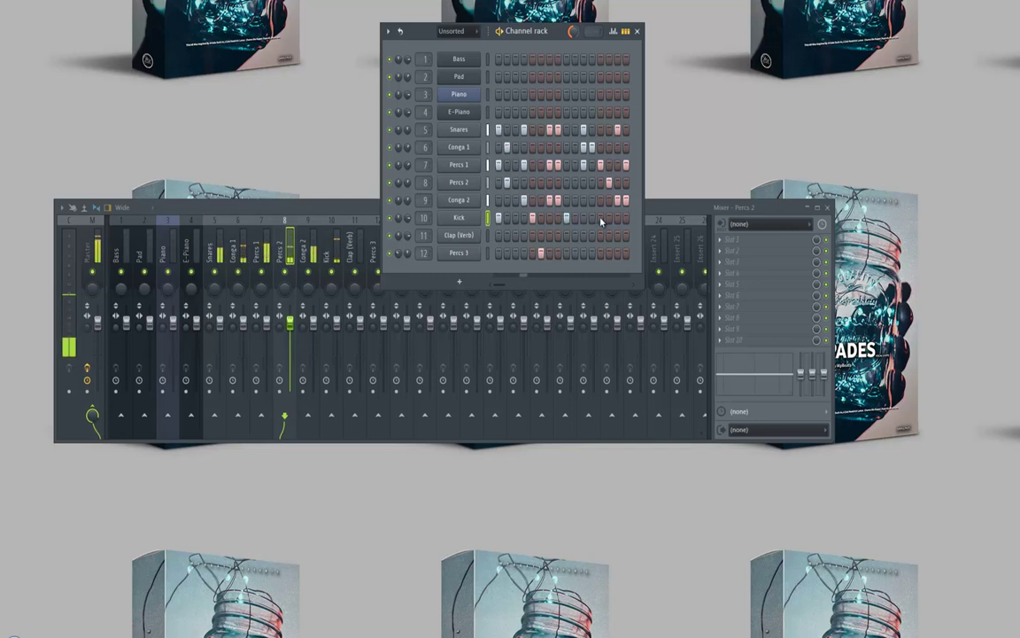
click(600, 220)
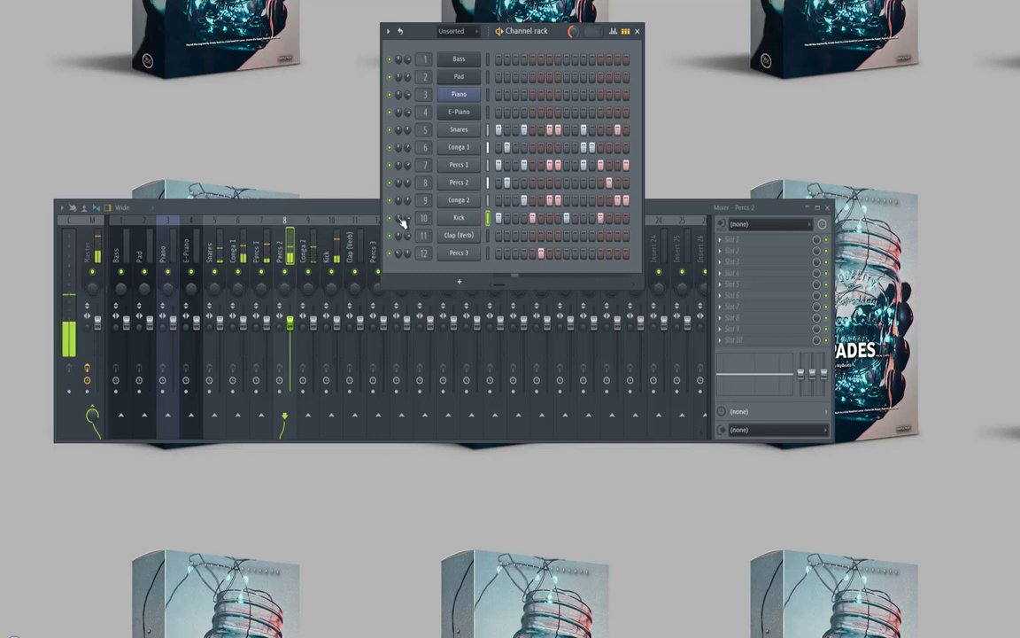
- Hide the mixer, mute the Kick channel and open the Piano channel in the piano roll
key(F9)
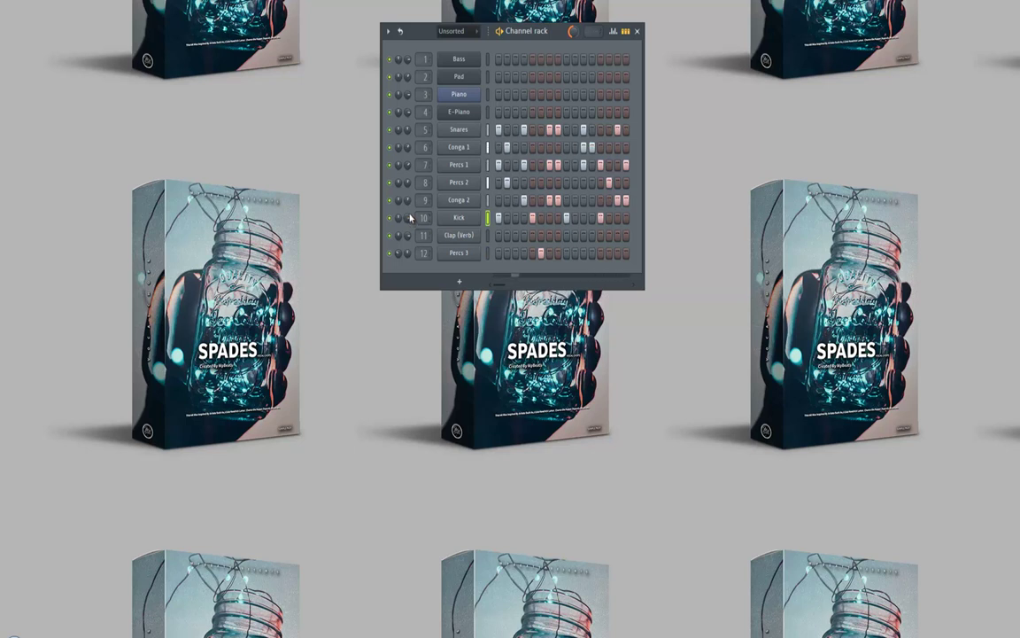
click(390, 218)
right_click(459, 96)
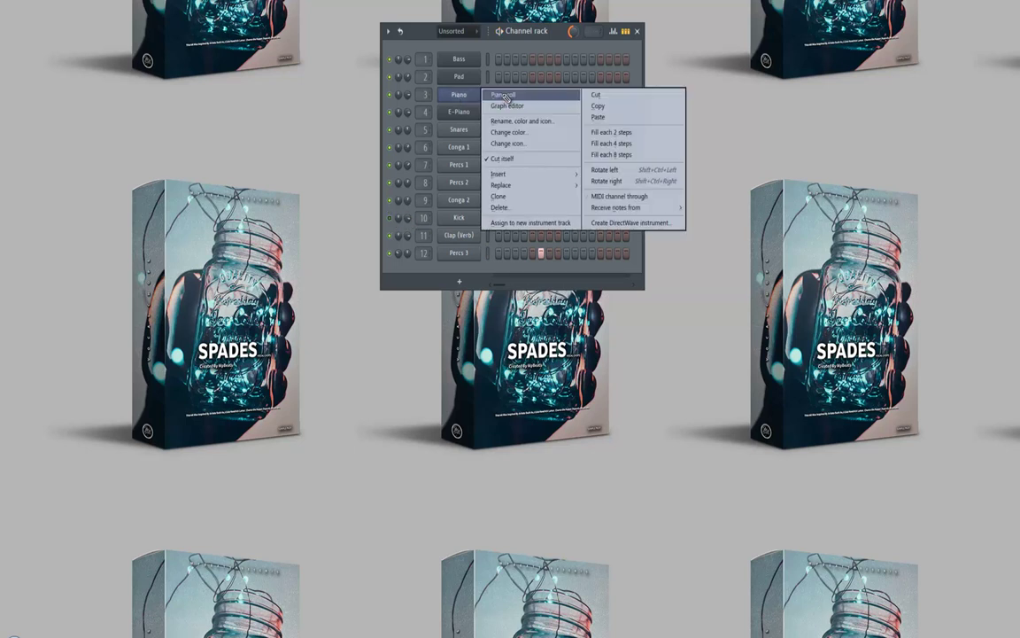
click(460, 88)
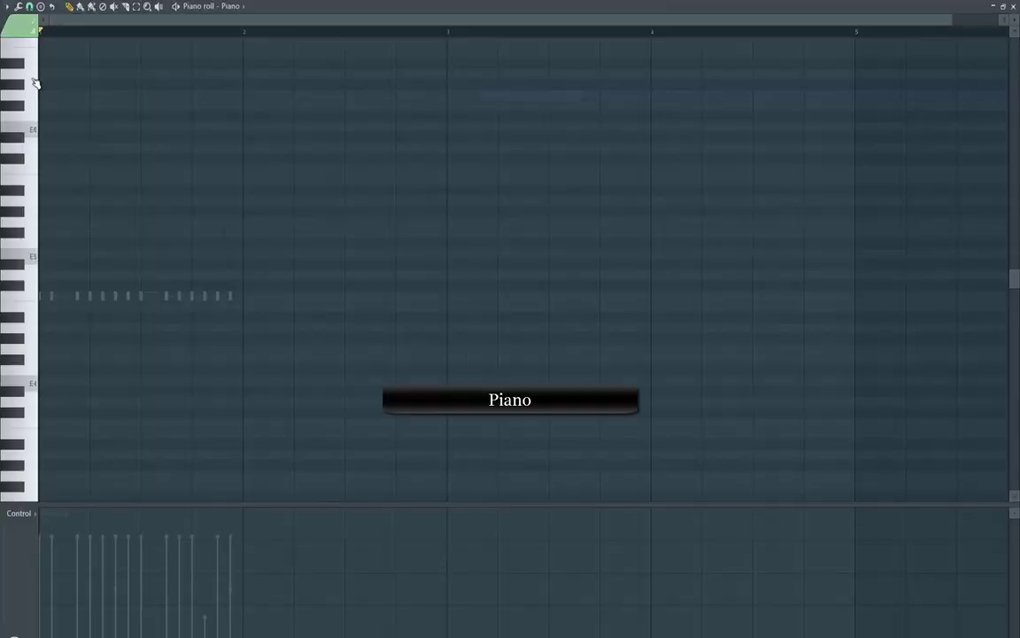
- Turn on looping for step channels in the channel rack and return to the Piano's piano roll
click(6, 6)
key(Escape)
key(F6)
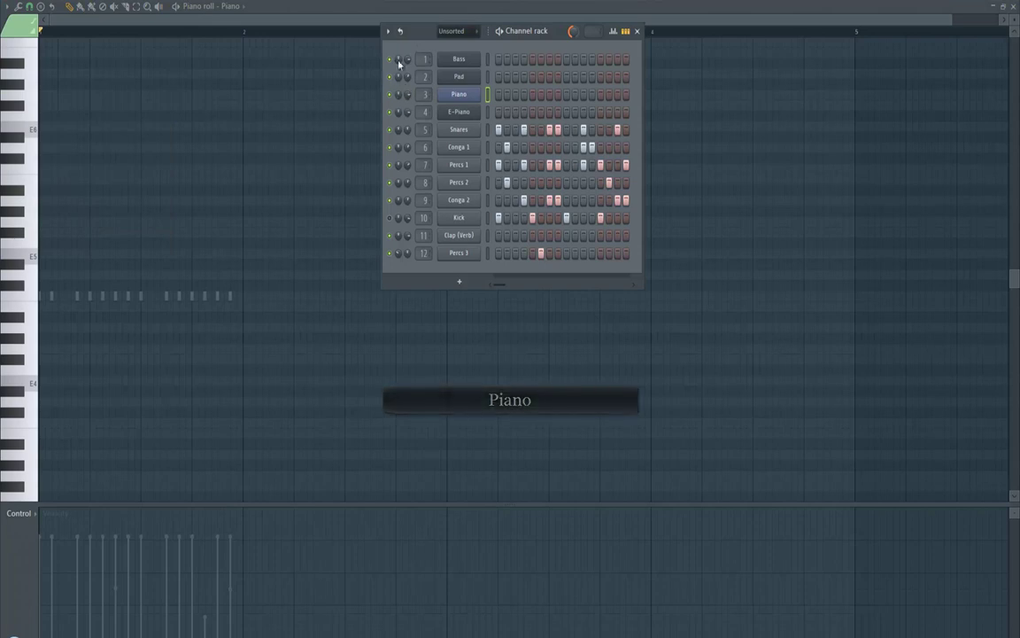
key(F6)
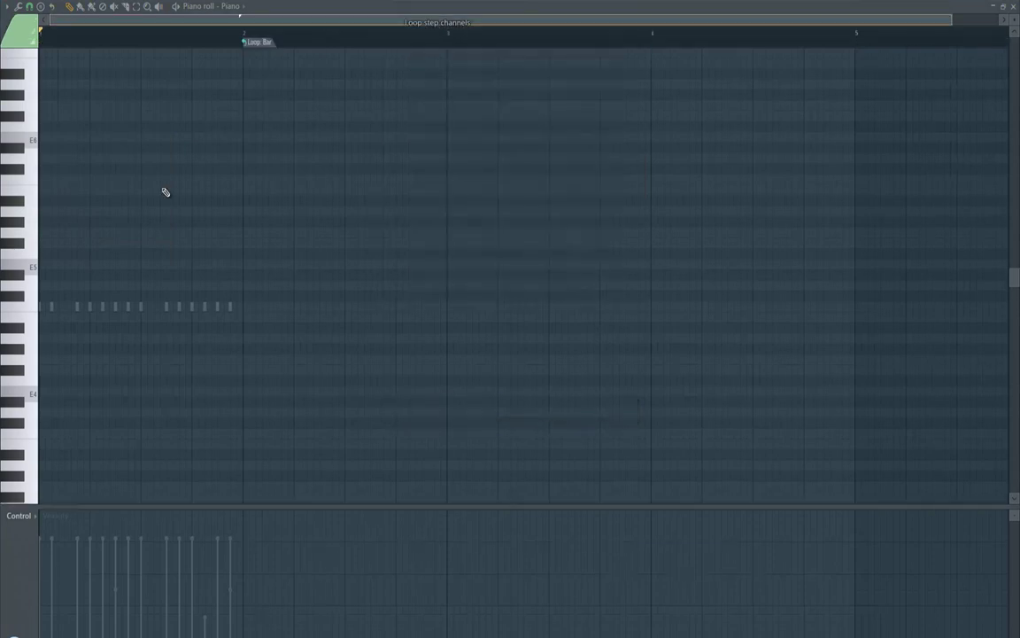
- Draw a one-bar chord of E5, C5 and A4 starting at bar 1, and play it back
click(64, 265)
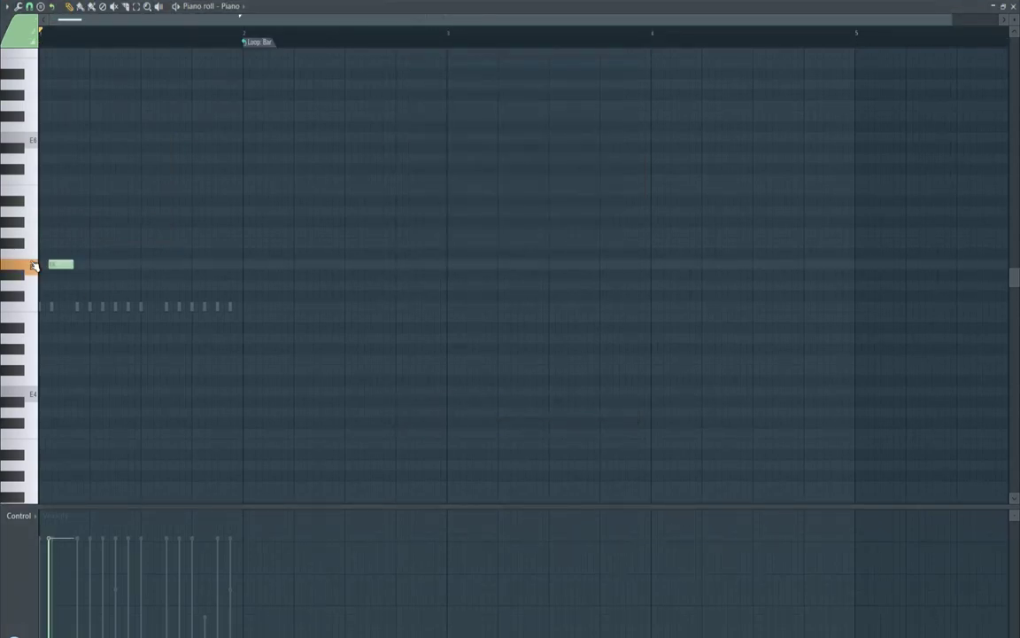
drag(64, 264, 251, 265)
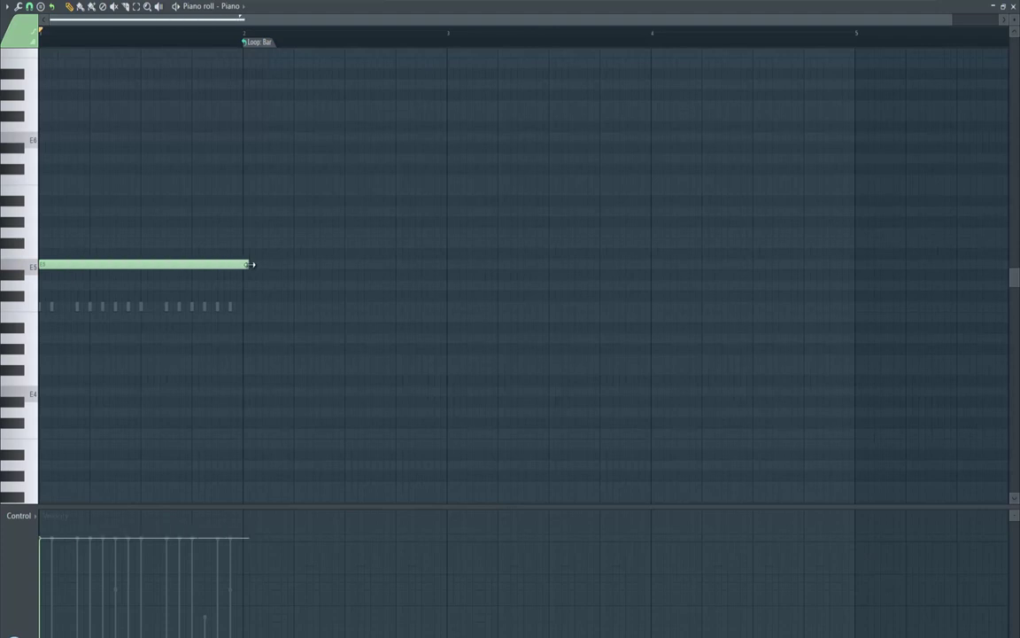
click(46, 307)
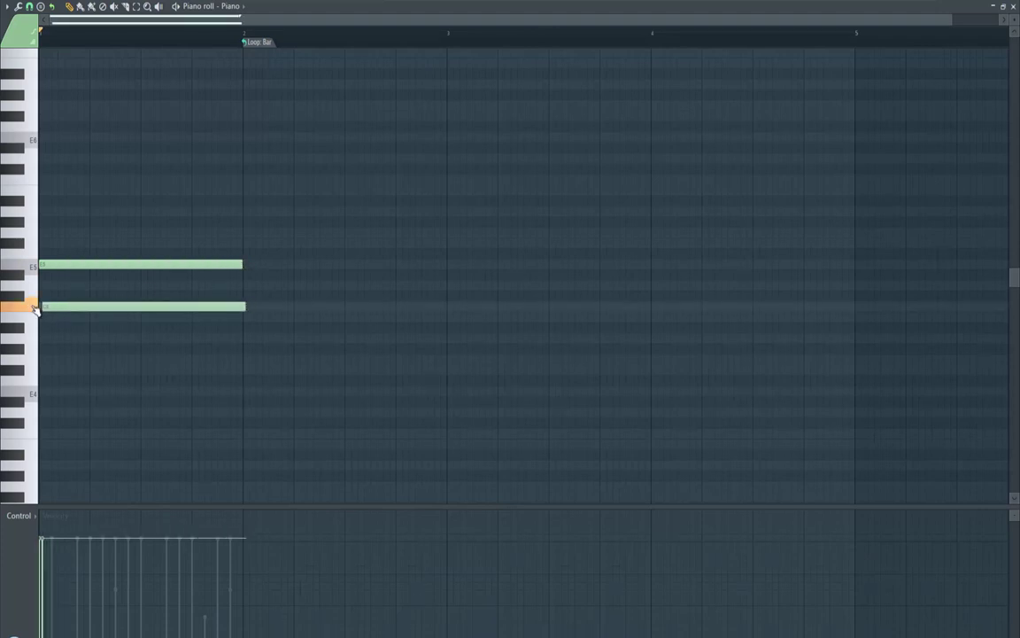
click(44, 338)
key(space)
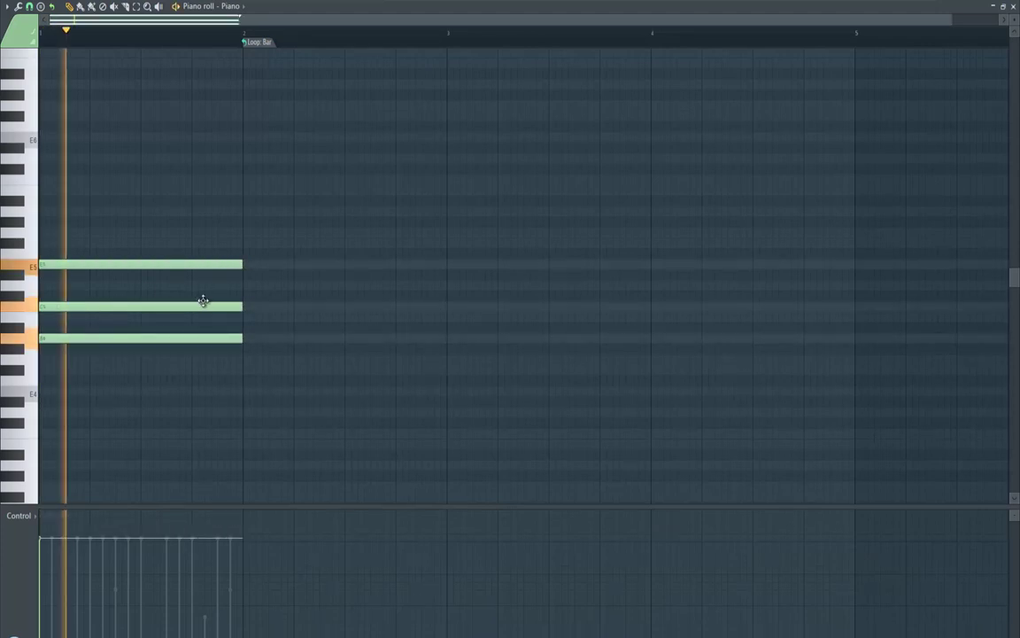
click(244, 370)
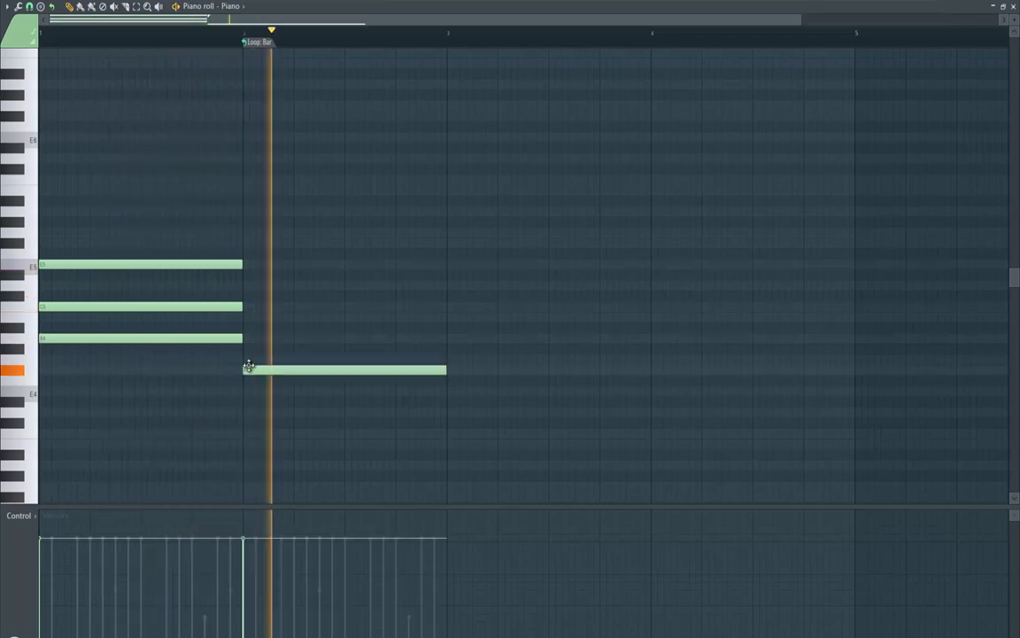
key(space)
key(ctrl+z)
- Add a one-bar chord of G4, B4 and D5 starting at bar 2, and play it back
click(243, 361)
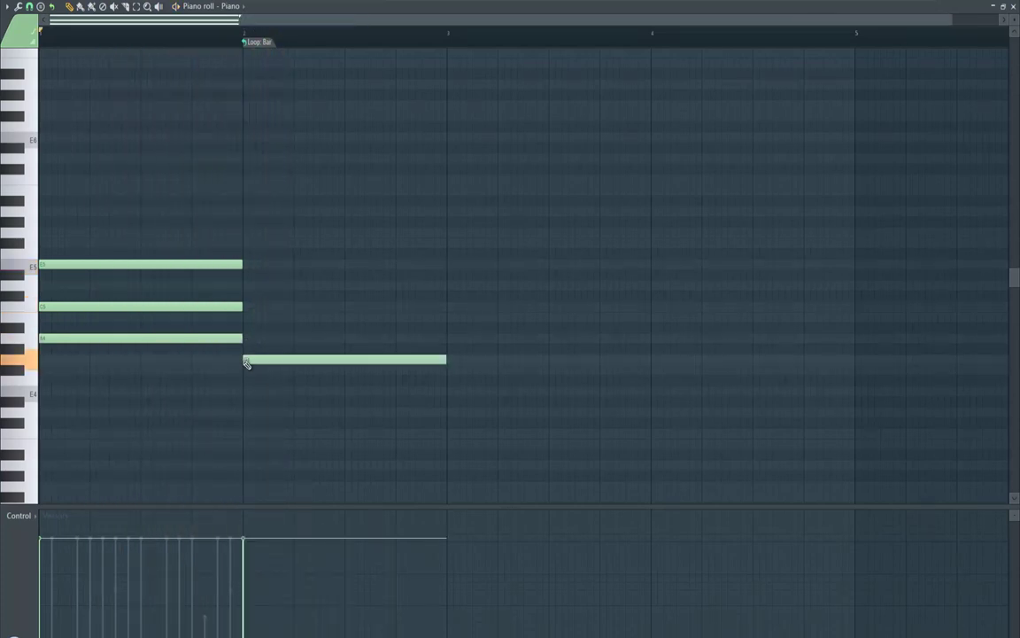
click(243, 317)
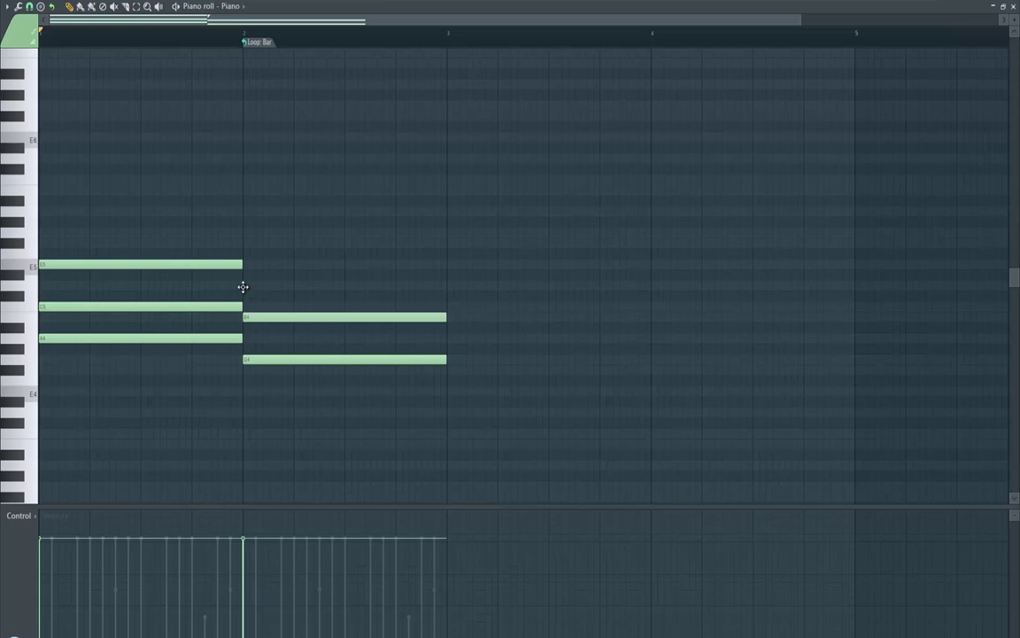
click(244, 285)
key(space)
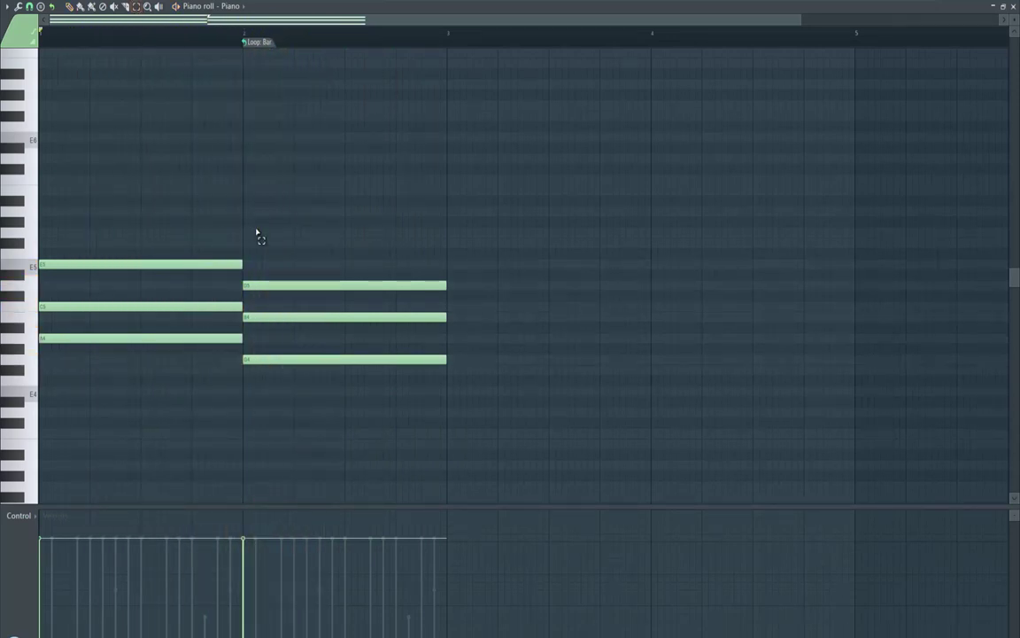
- Move the second chord half a beat earlier so it starts before bar 2, and play it back
drag(257, 232, 285, 467)
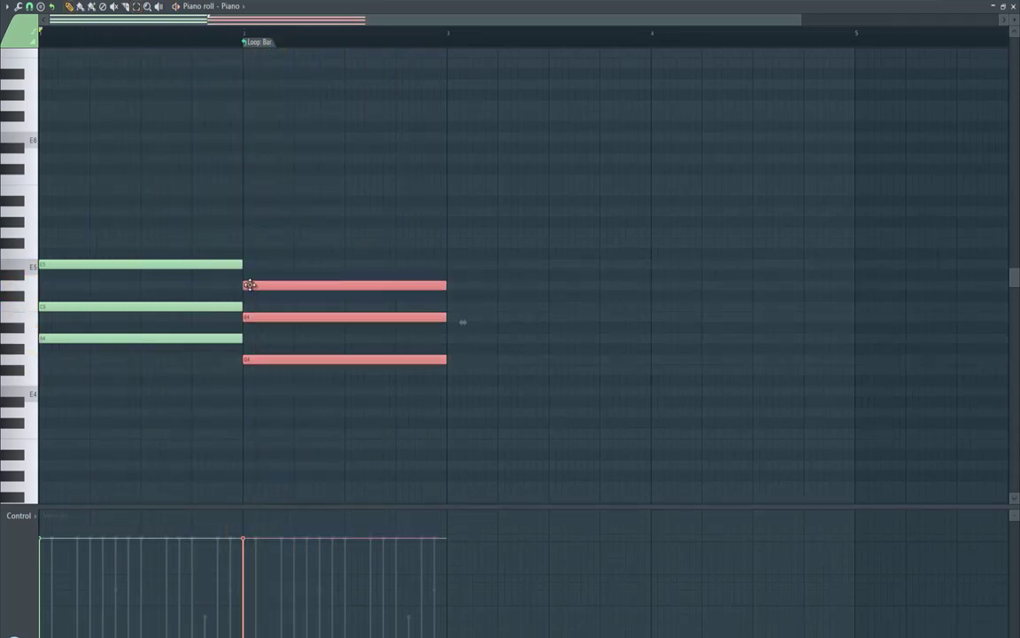
drag(250, 284, 225, 287)
key(space)
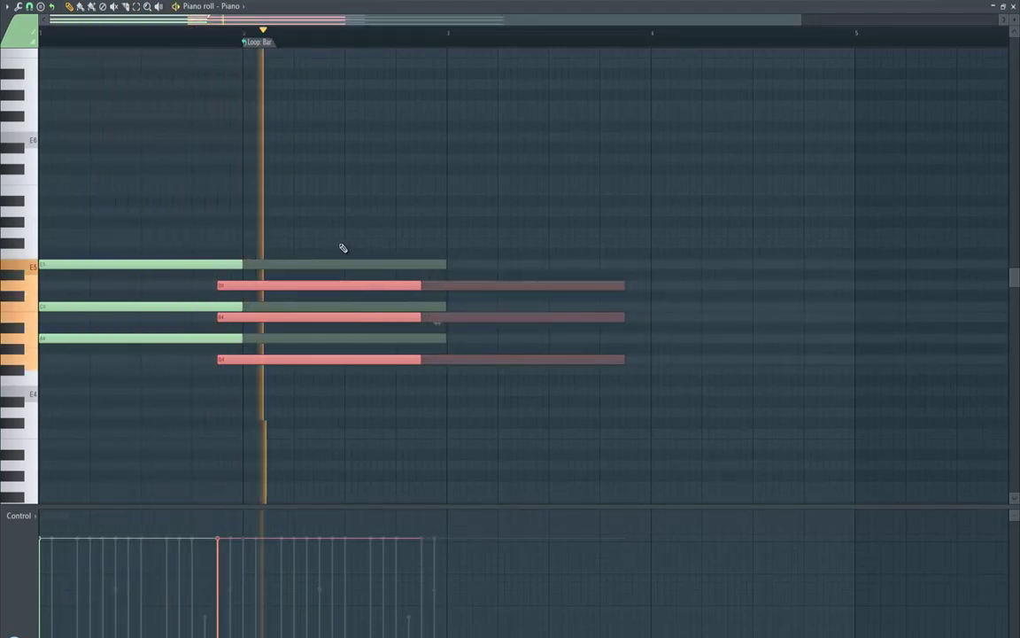
key(space)
- Set the Piano part not to loop and shorten the first chord to end where the second chord starts
click(256, 50)
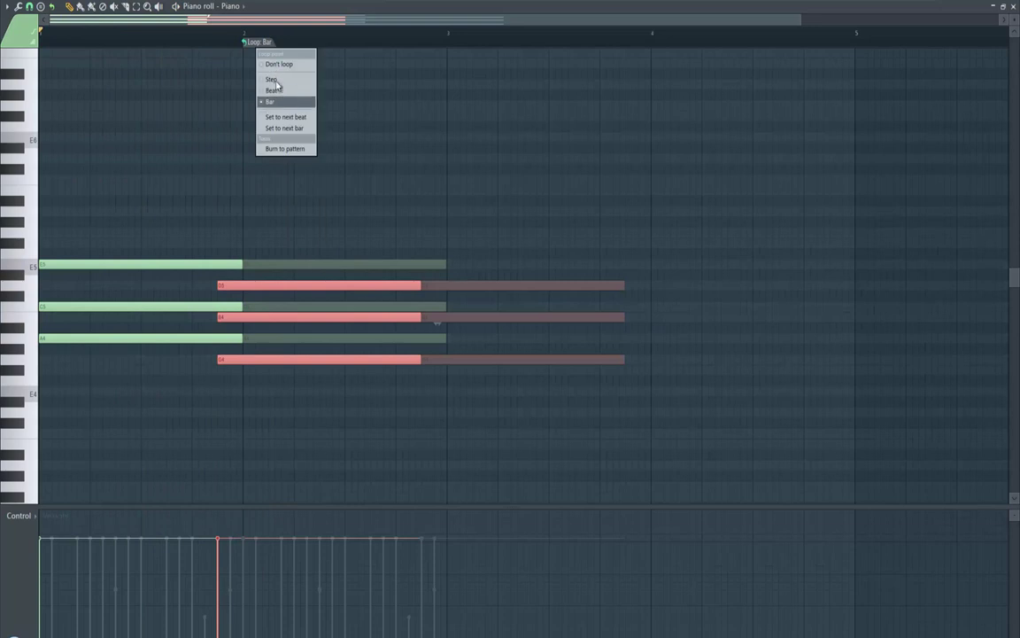
click(277, 67)
key(space)
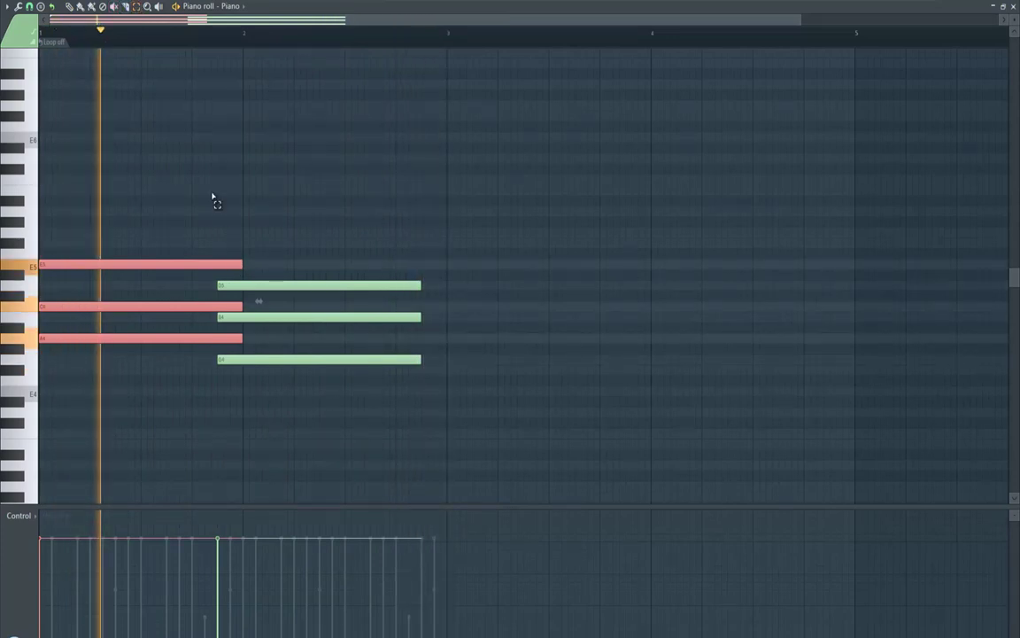
key(space)
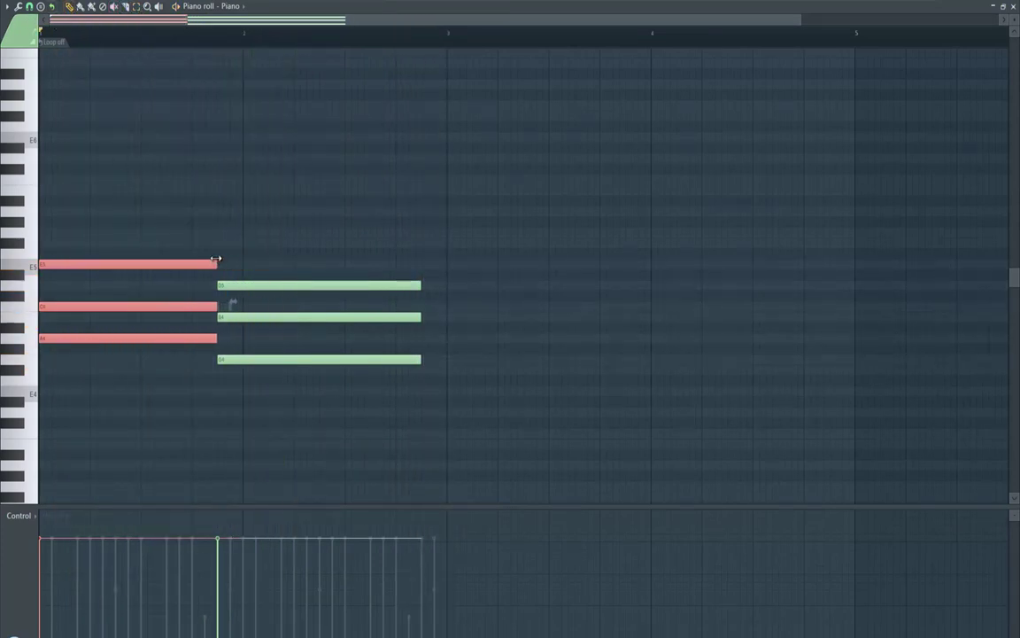
- Save the project and lengthen the second chord to end at the start of bar 3
click(13, 1)
click(21, 18)
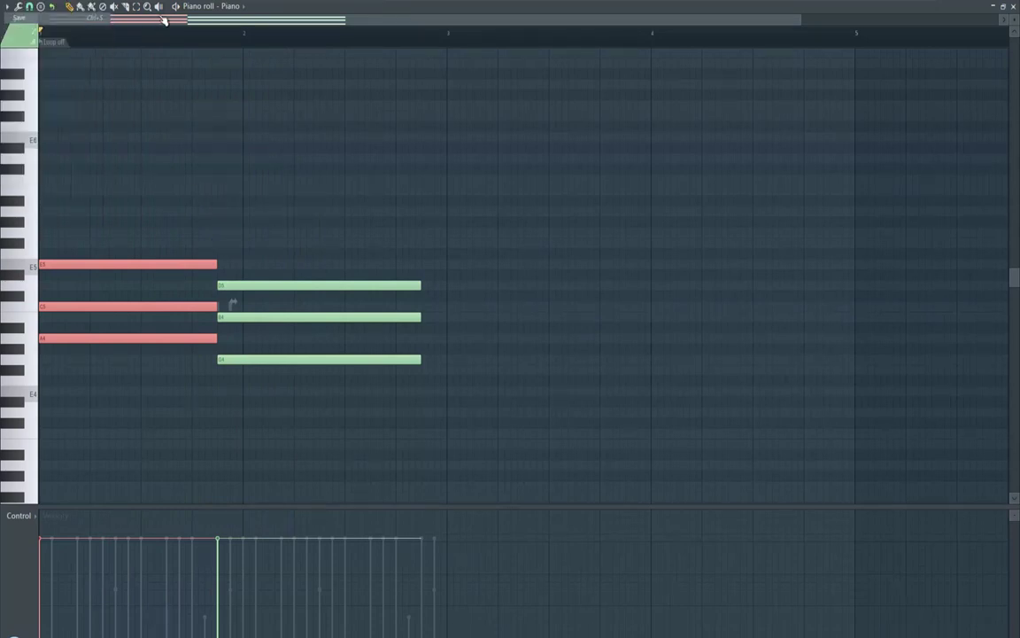
drag(40, 228, 335, 412)
drag(256, 260, 339, 463)
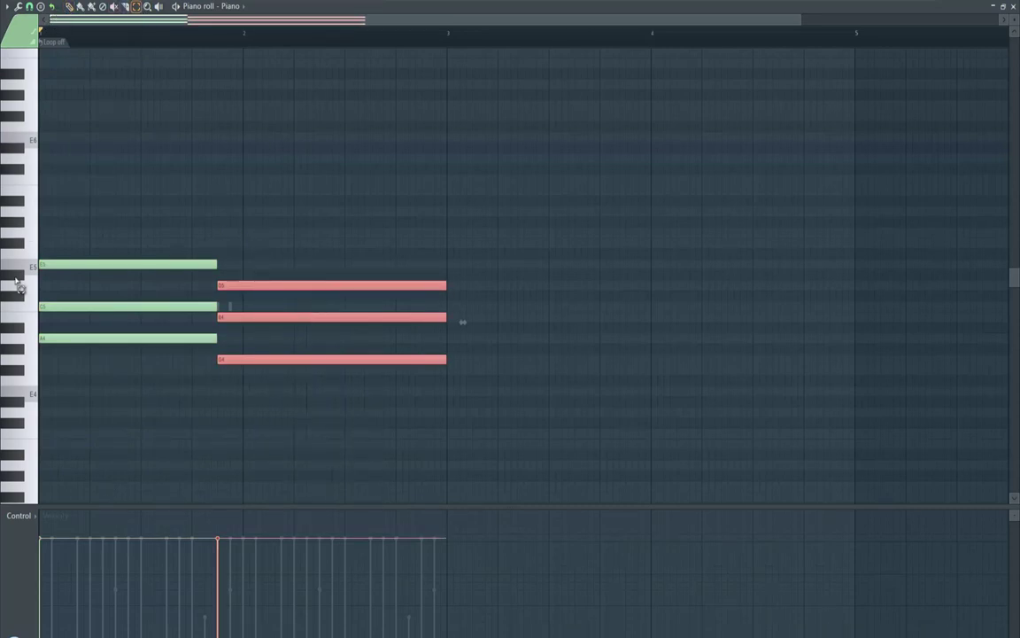
- Duplicate both chords, align the copies to start at bar 3, and play the progression
drag(19, 221, 41, 422)
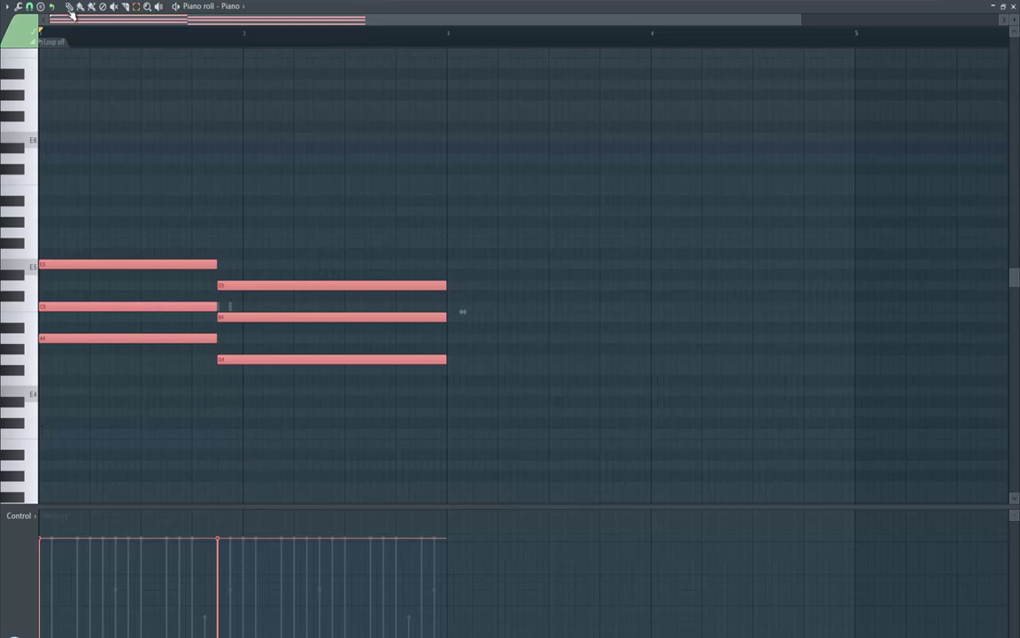
key(ctrl+b)
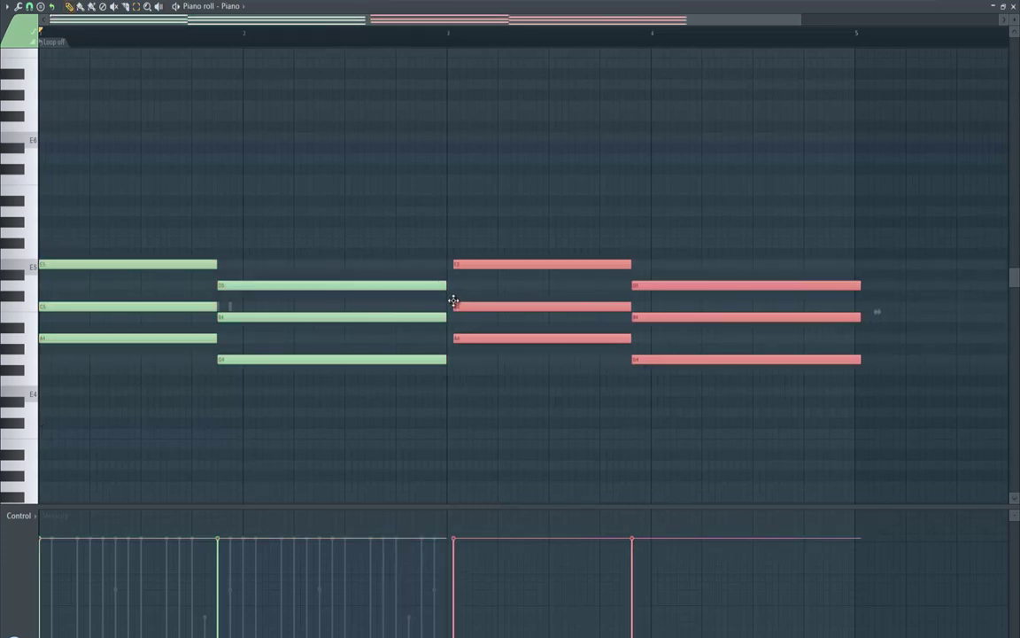
key(space)
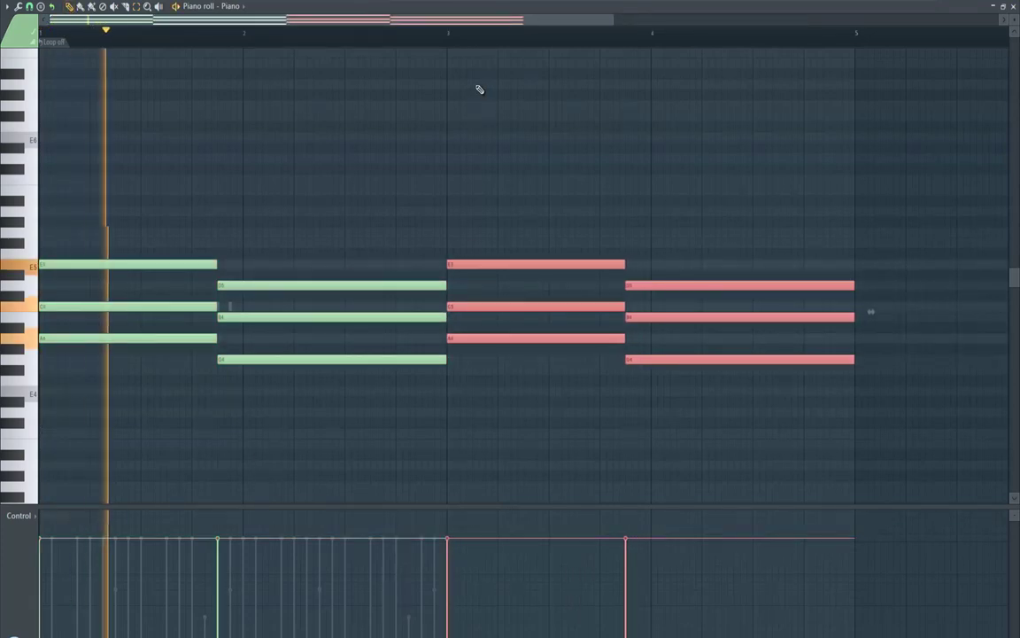
- Add an A5 note leading into bar 3, preceded by a very short D5 note, and lower both notes' velocities
click(421, 213)
right_click(424, 213)
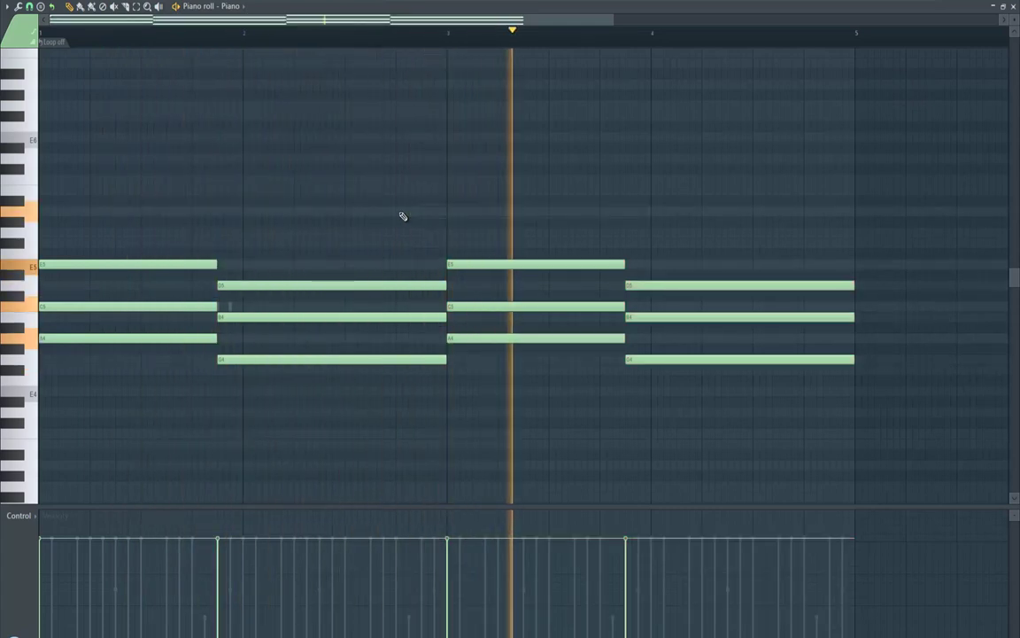
click(401, 213)
drag(625, 209, 415, 215)
click(402, 245)
key(space)
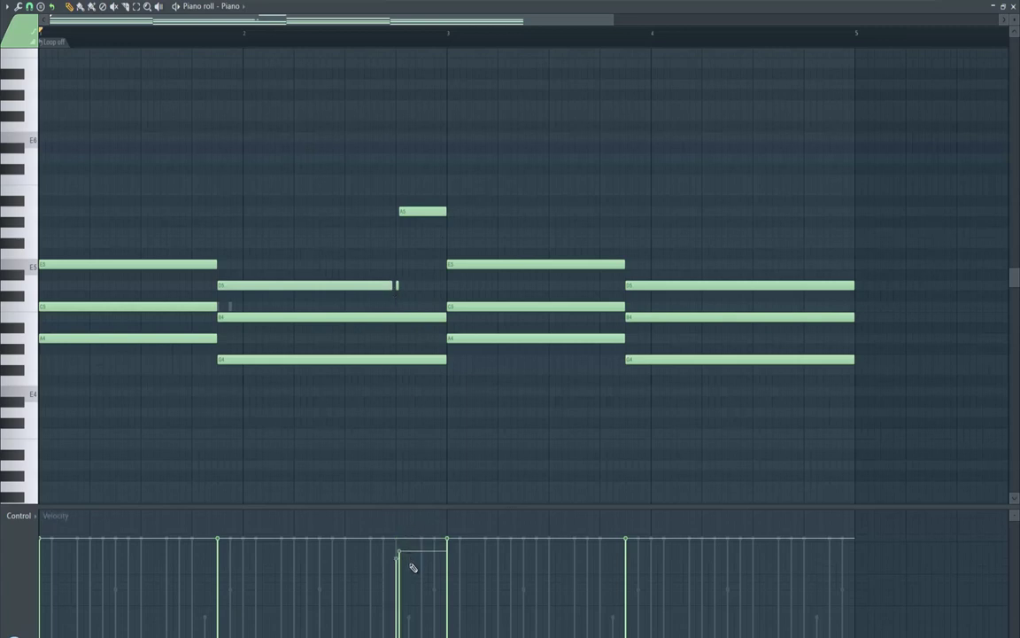
key(space)
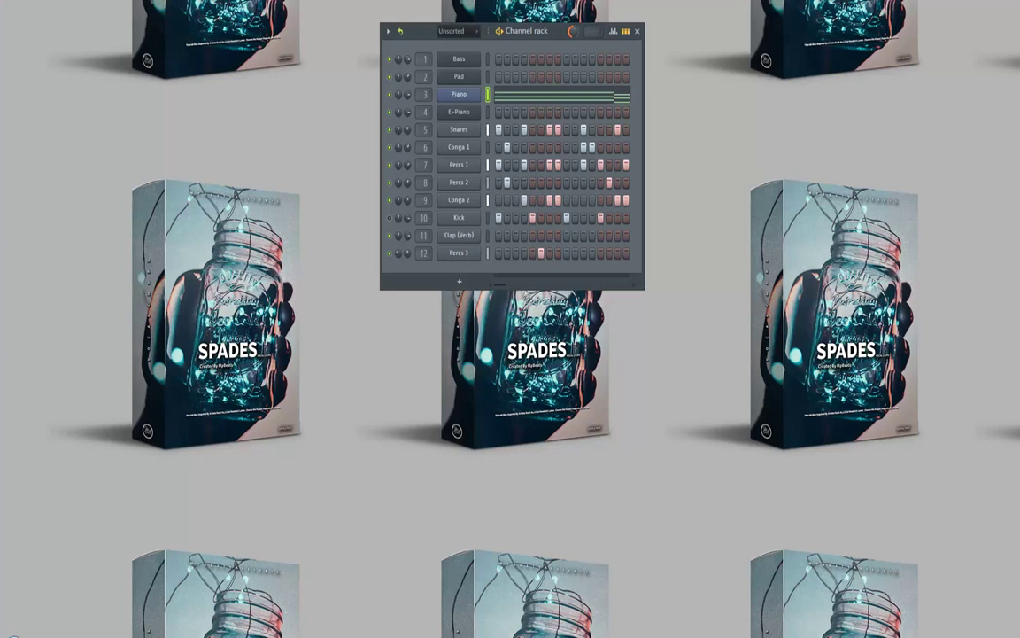
- Save the project and open the E-Piano channel in the piano roll
click(13, 1)
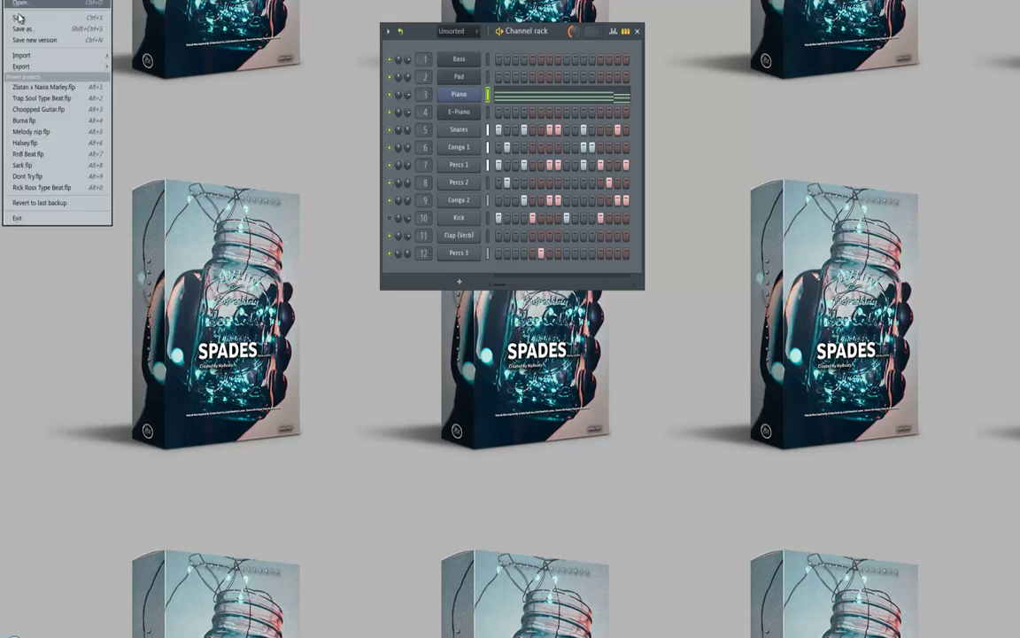
click(20, 18)
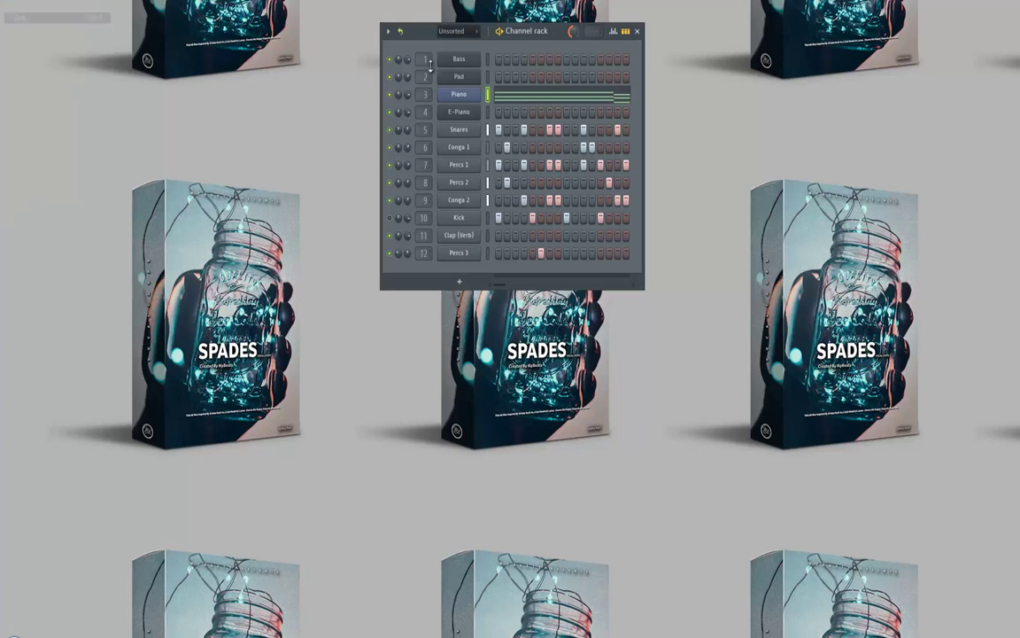
right_click(463, 111)
click(483, 117)
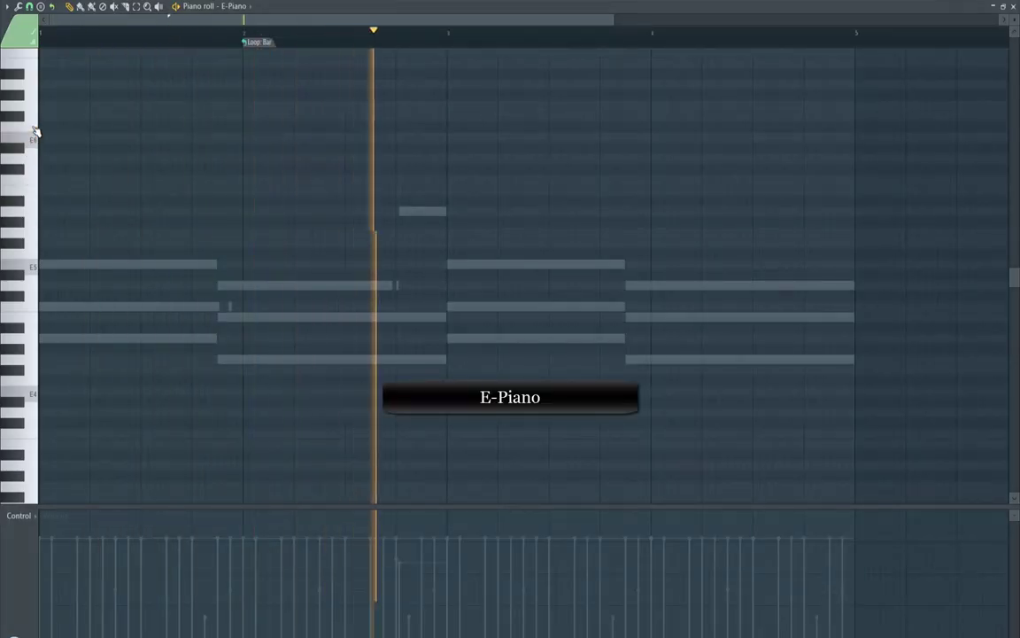
- Add a D6 note at the start of bar 1 and set the E-Piano part not to loop
click(34, 163)
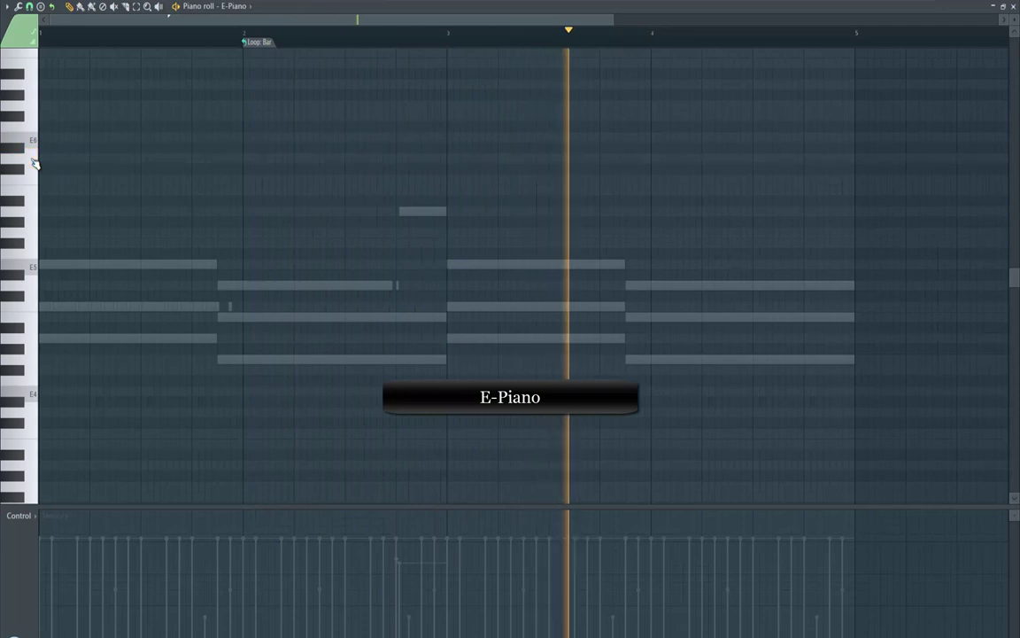
click(162, 156)
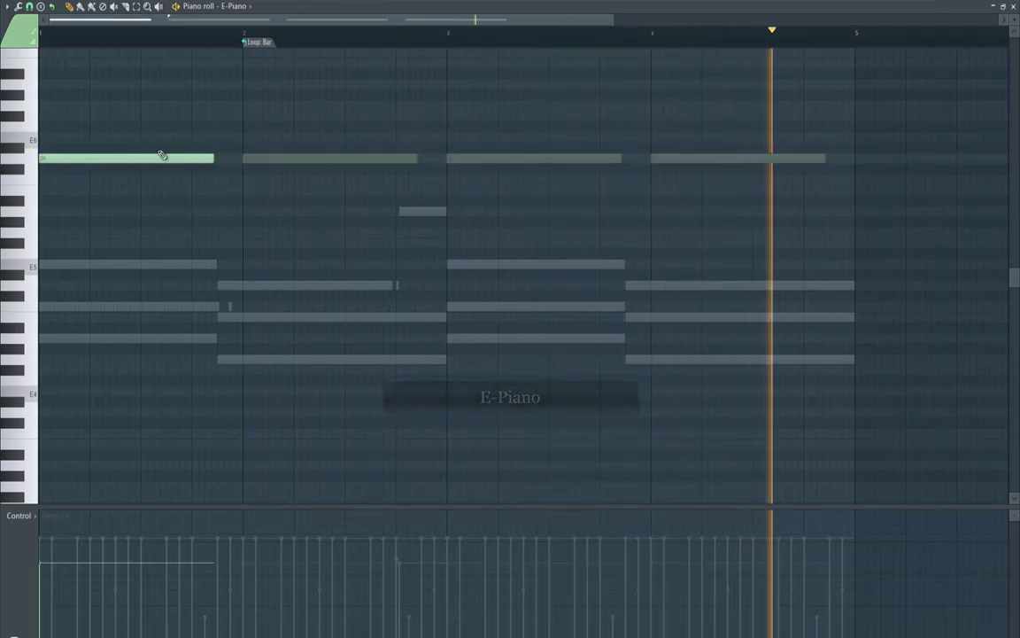
click(252, 42)
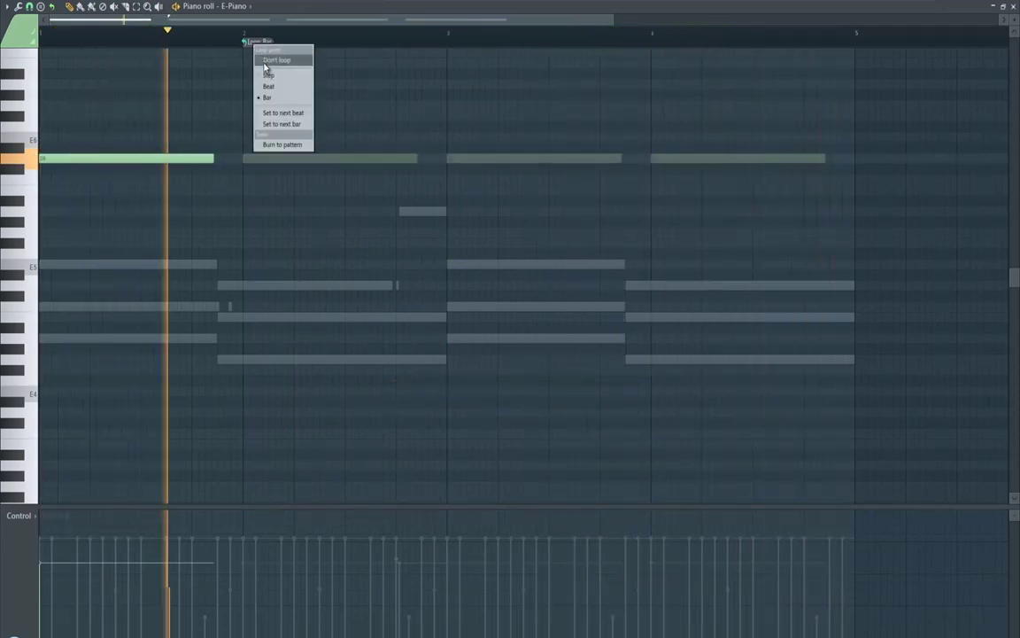
click(266, 61)
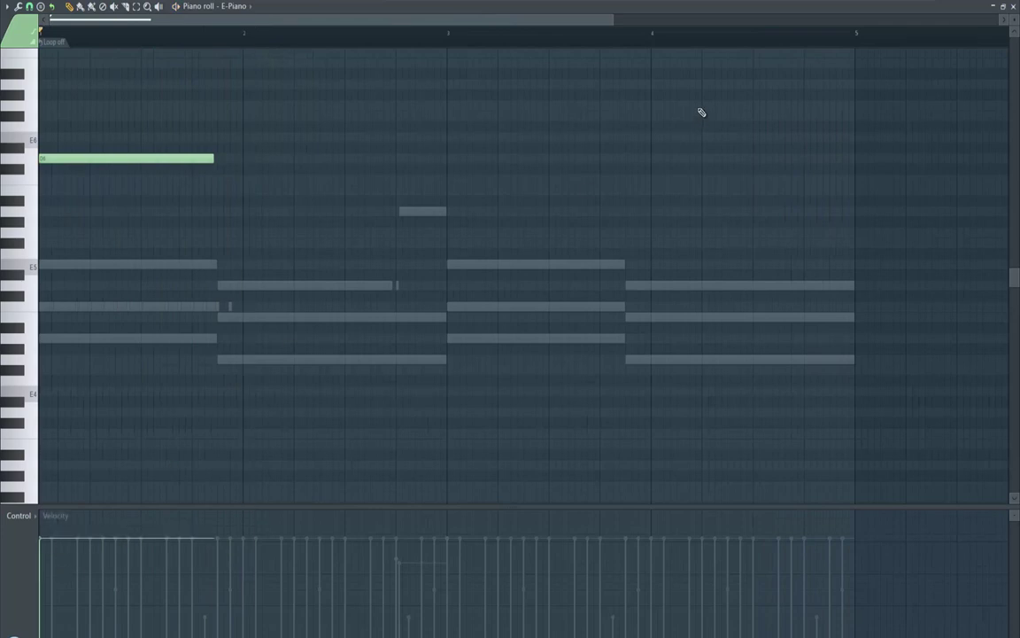
- Play back the part, then shorten the D6 note and place it half a beat into bar 1
key(space)
drag(613, 20, 327, 40)
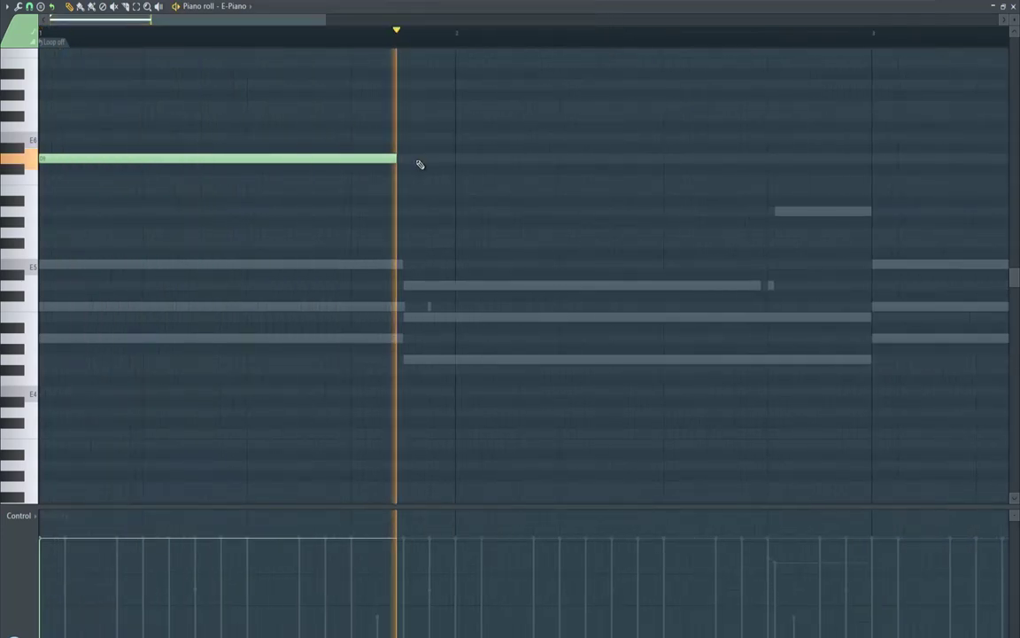
key(space)
drag(253, 163, 80, 171)
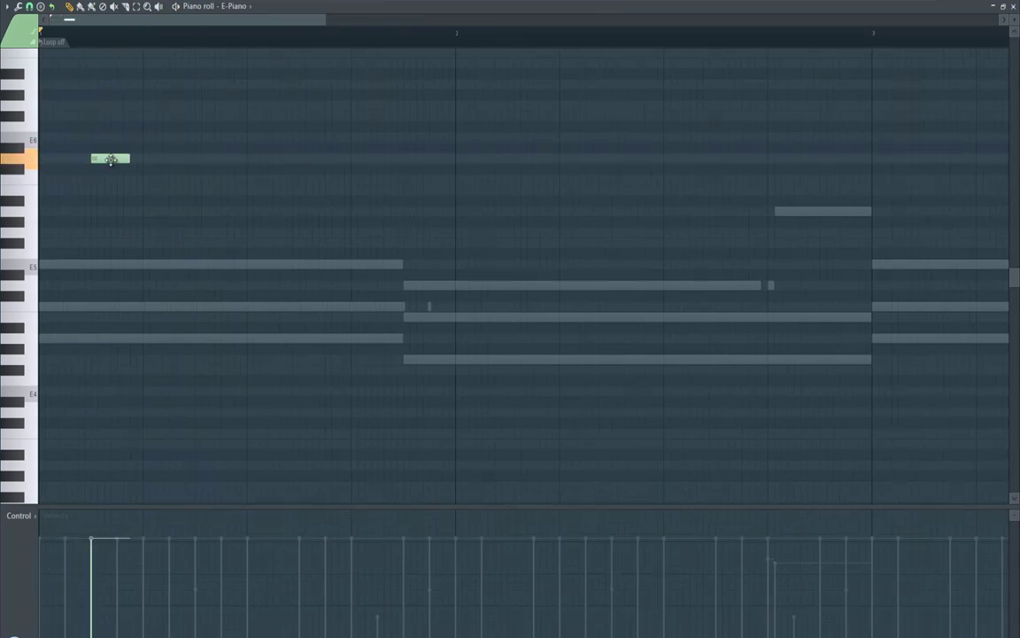
- Lengthen the D6 note to half a beat and add an A5 note of the same length halfway through beat 2 of bar 1
key(space)
drag(131, 161, 145, 168)
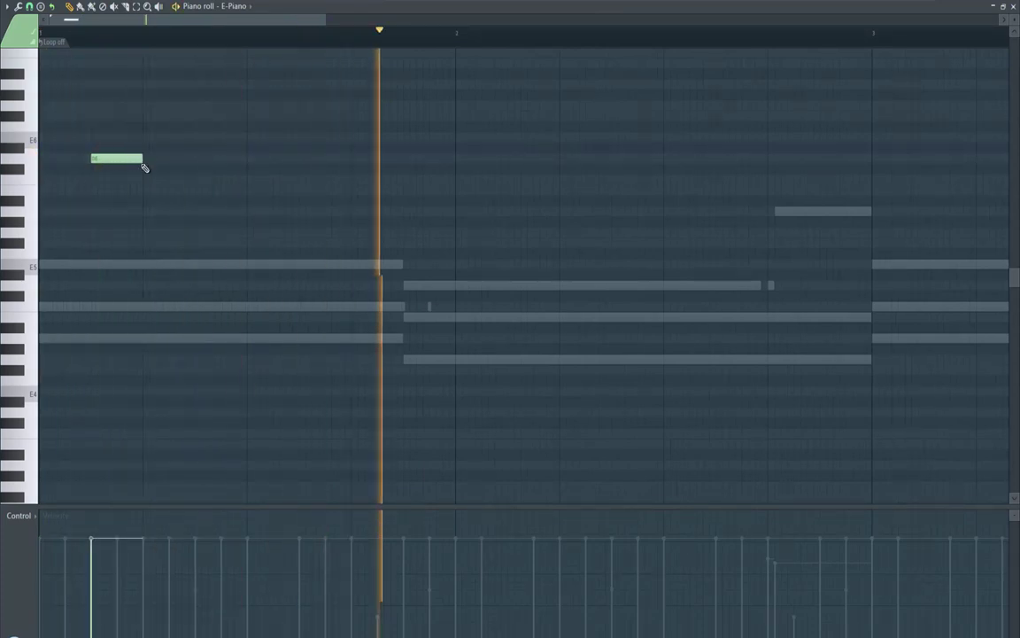
click(201, 190)
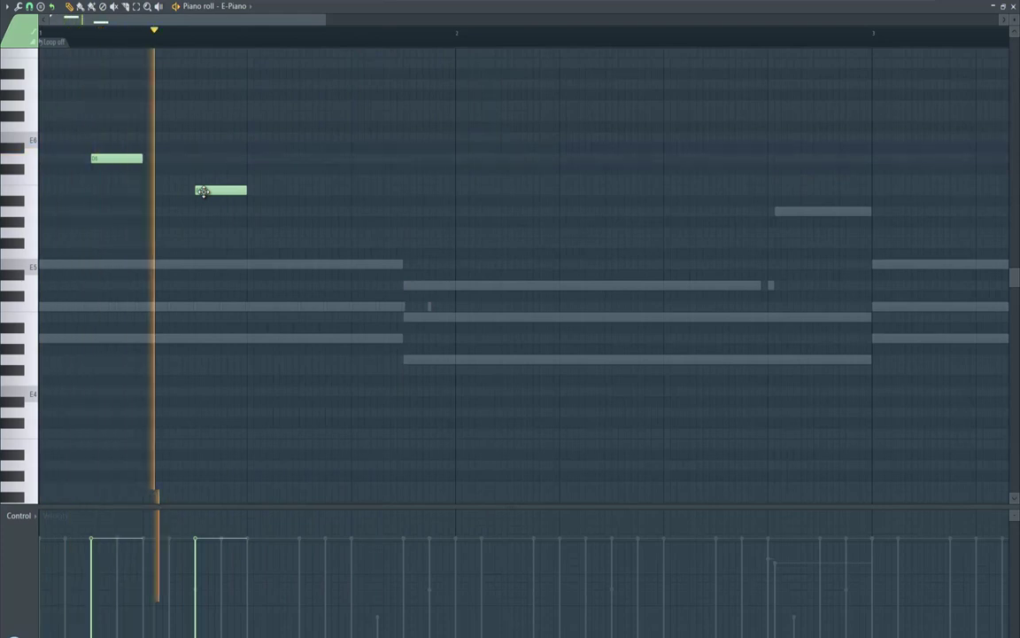
right_click(205, 192)
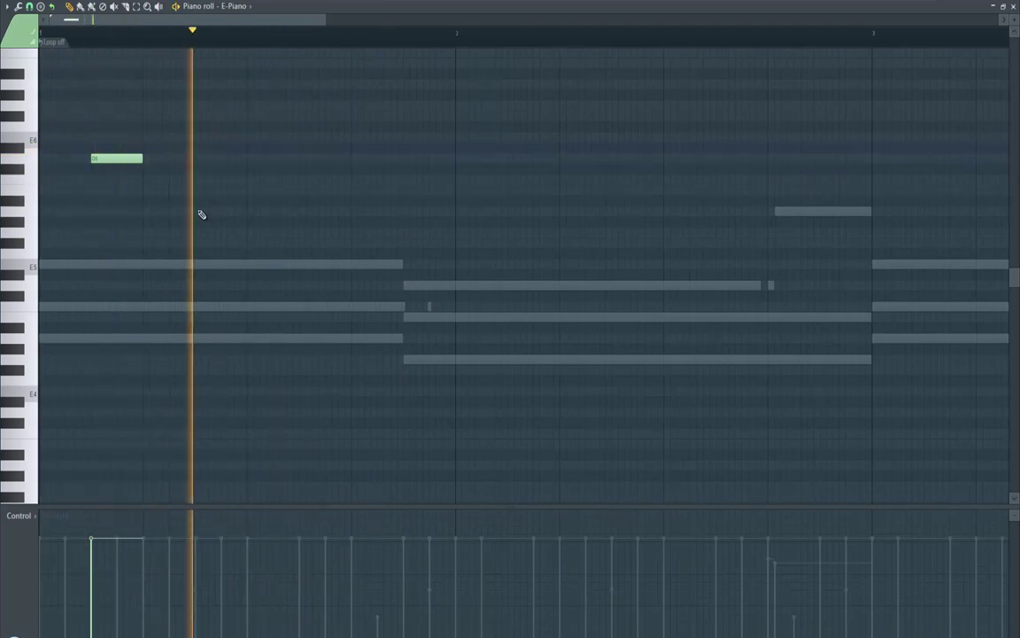
key(space)
click(200, 211)
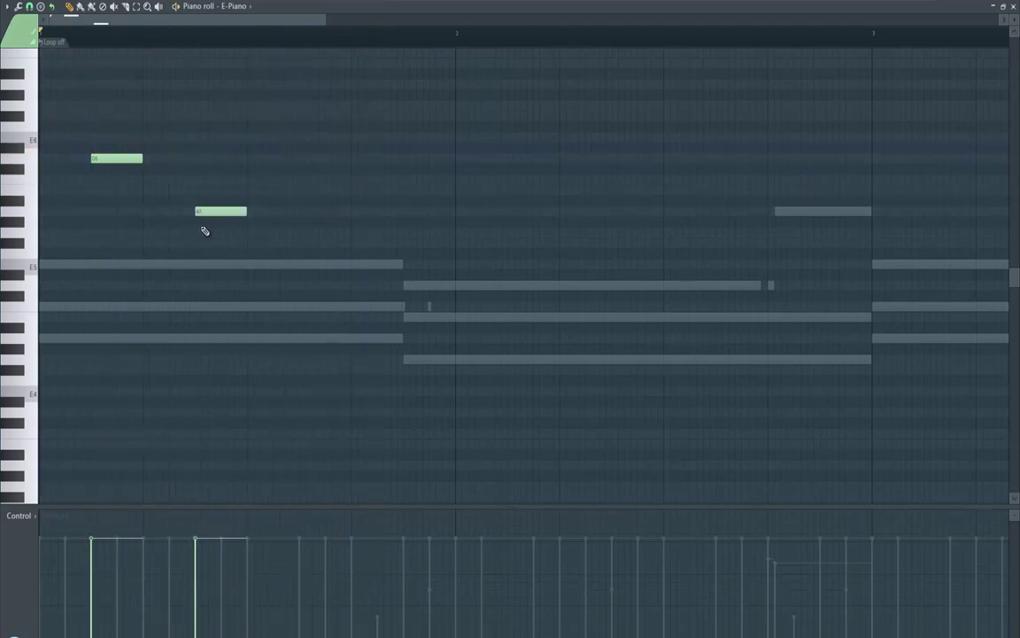
key(space)
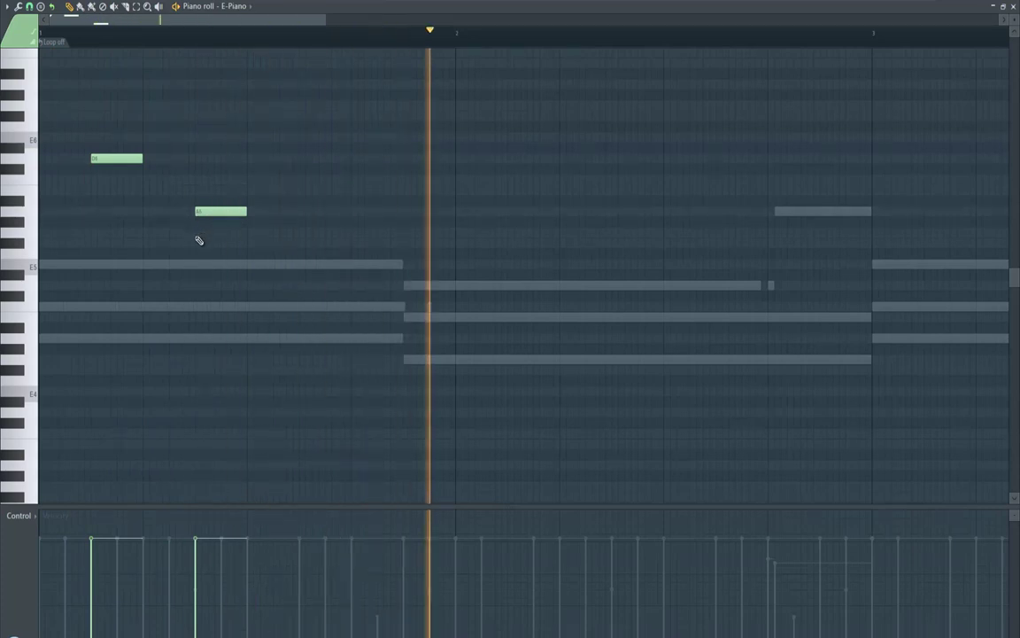
- Play back the part and add two short C6 notes within beat 3 of bar 1
key(space)
key(space)
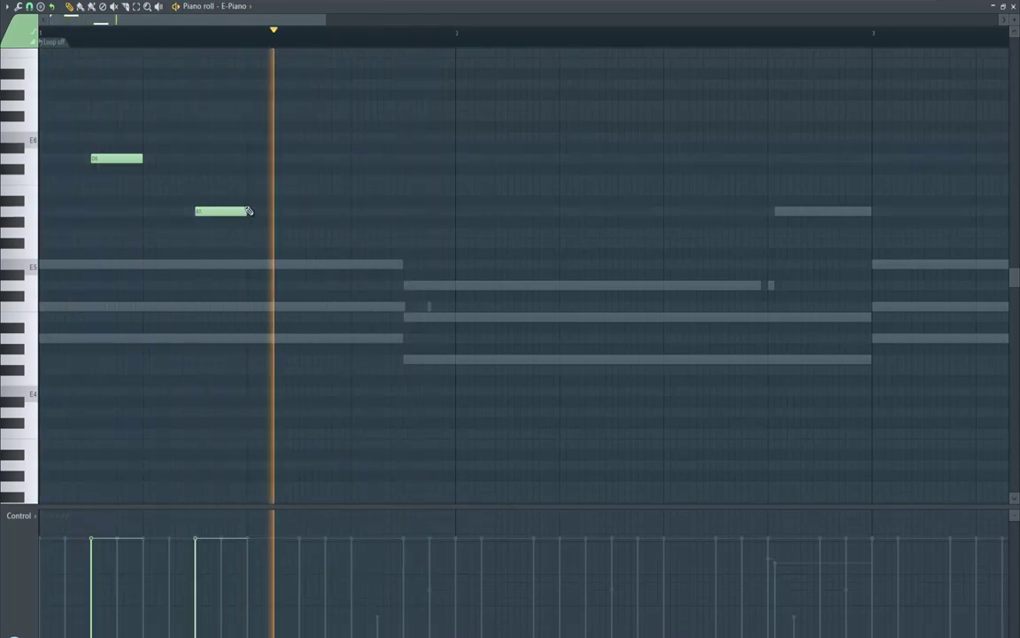
key(space)
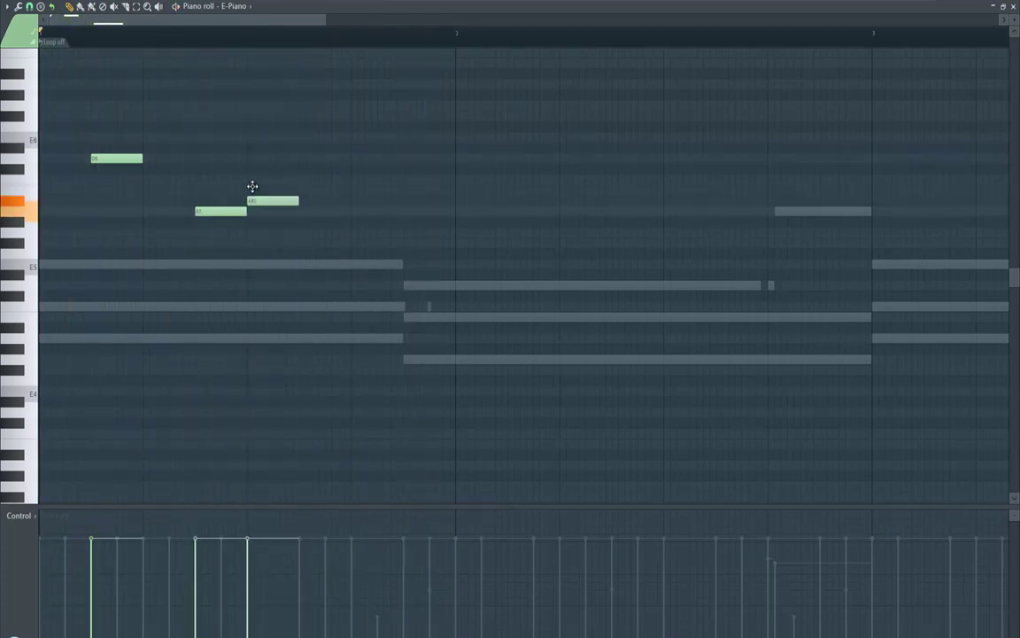
key(space)
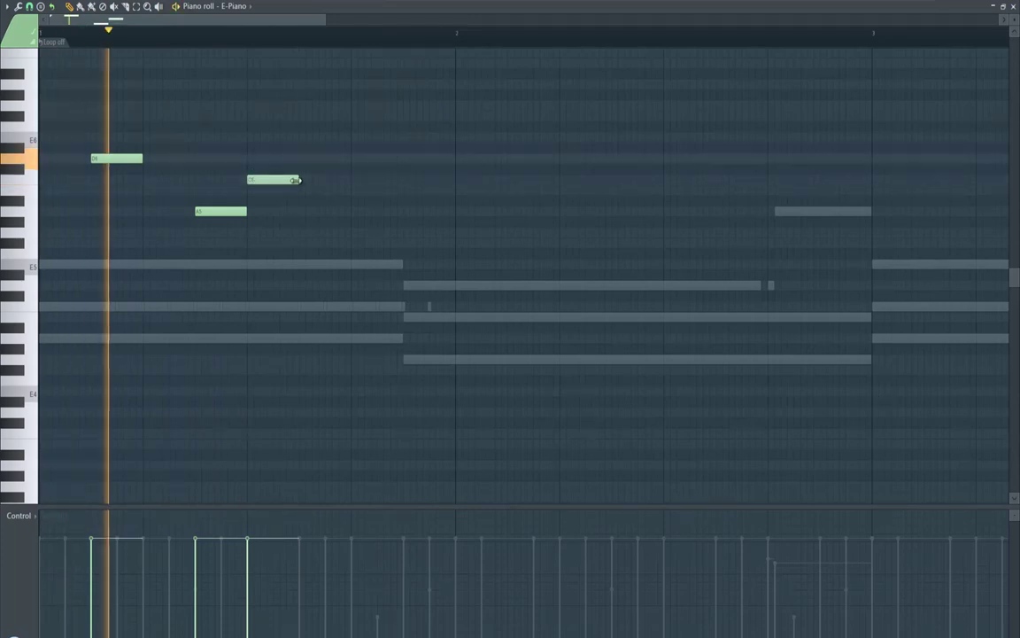
drag(296, 180, 264, 183)
key(space)
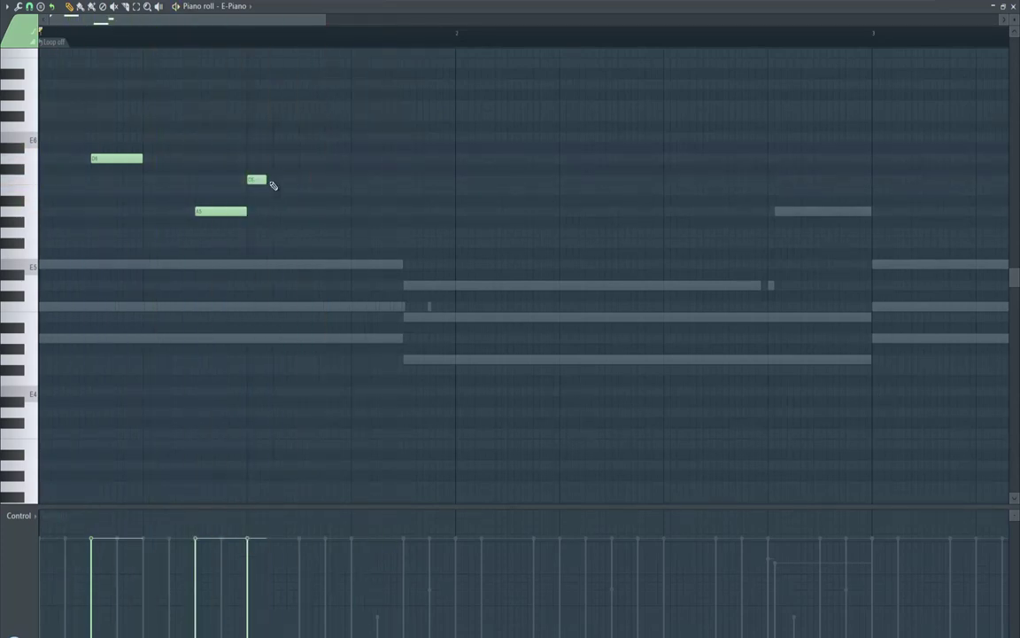
key(space)
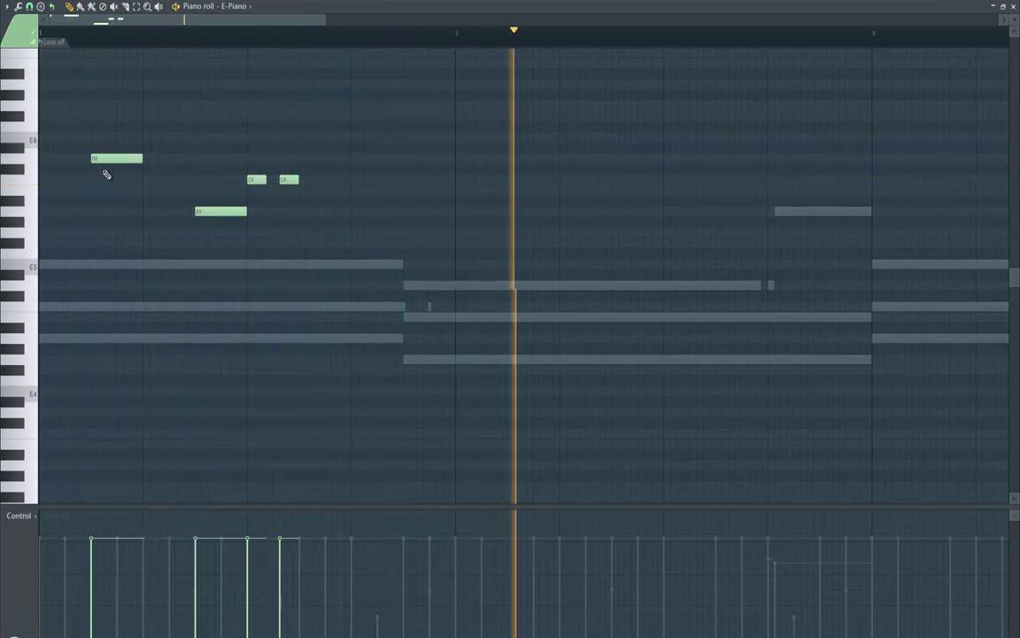
- Add two short E5 notes within the first half beat of bar 1 and delete the D6 note
click(48, 179)
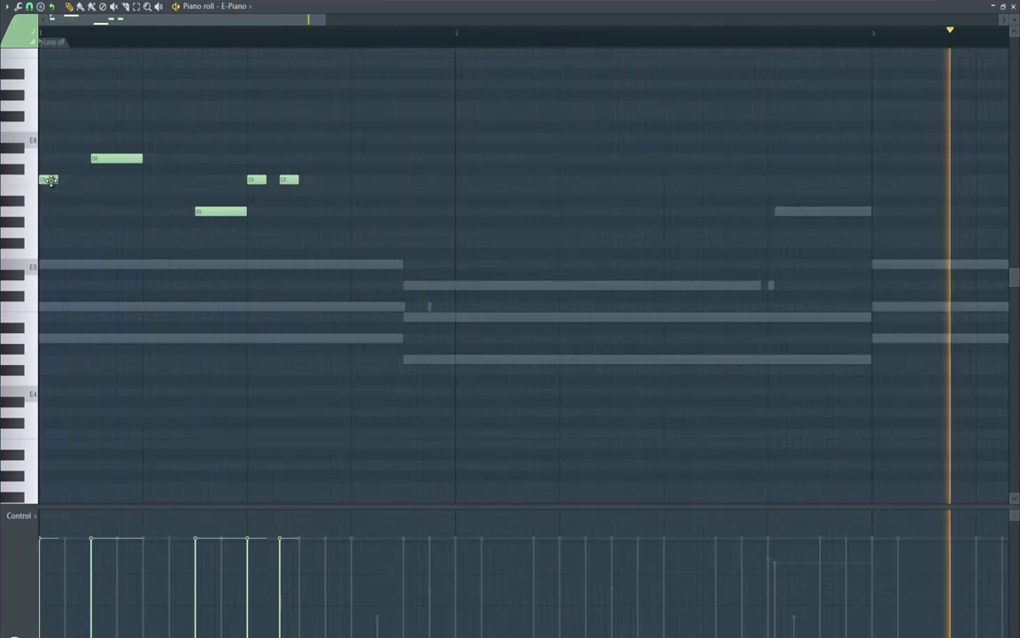
drag(49, 180, 49, 215)
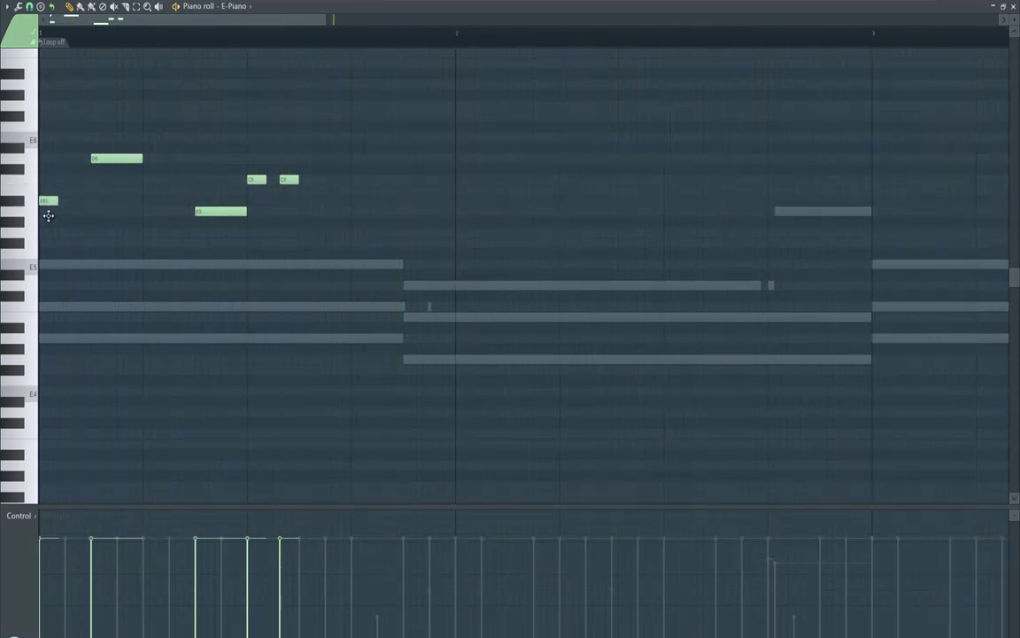
click(71, 265)
right_click(111, 161)
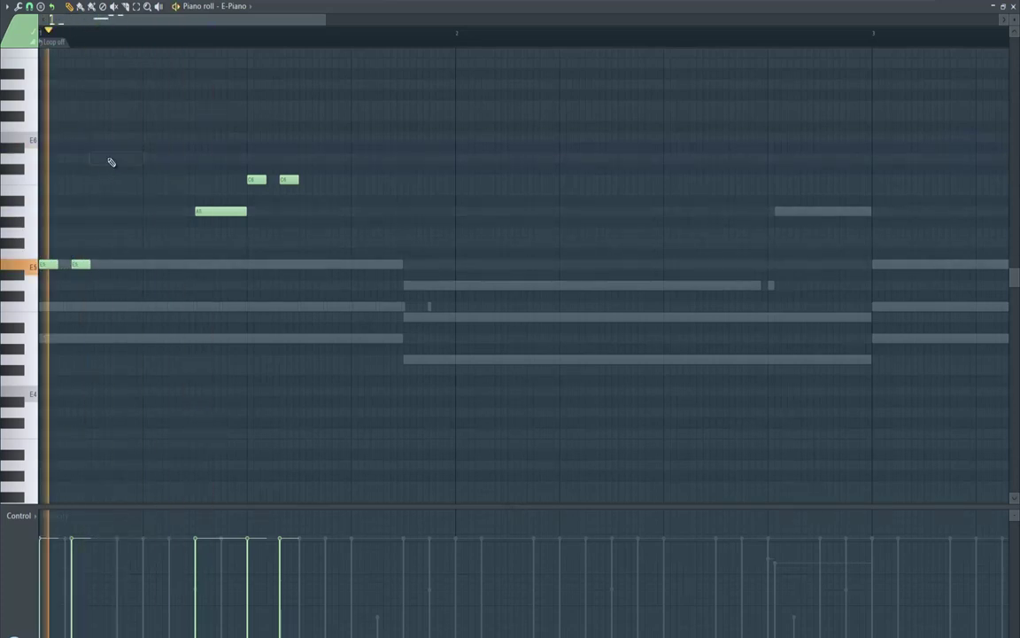
- Add a short note ending at beat 2 of bar 1, auditioning different pitches and settling on D5
click(107, 212)
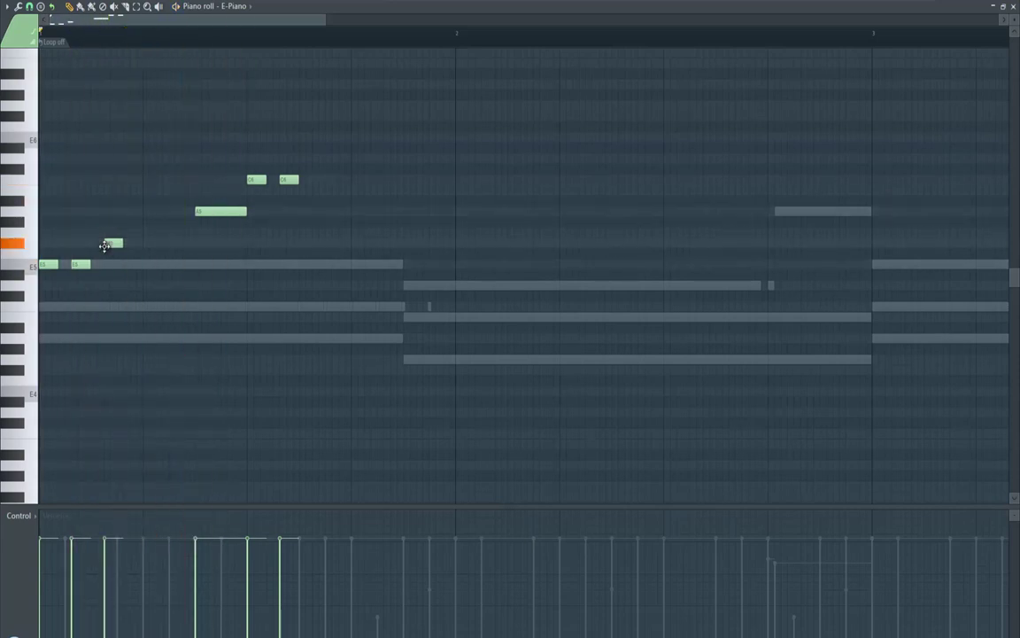
key(space)
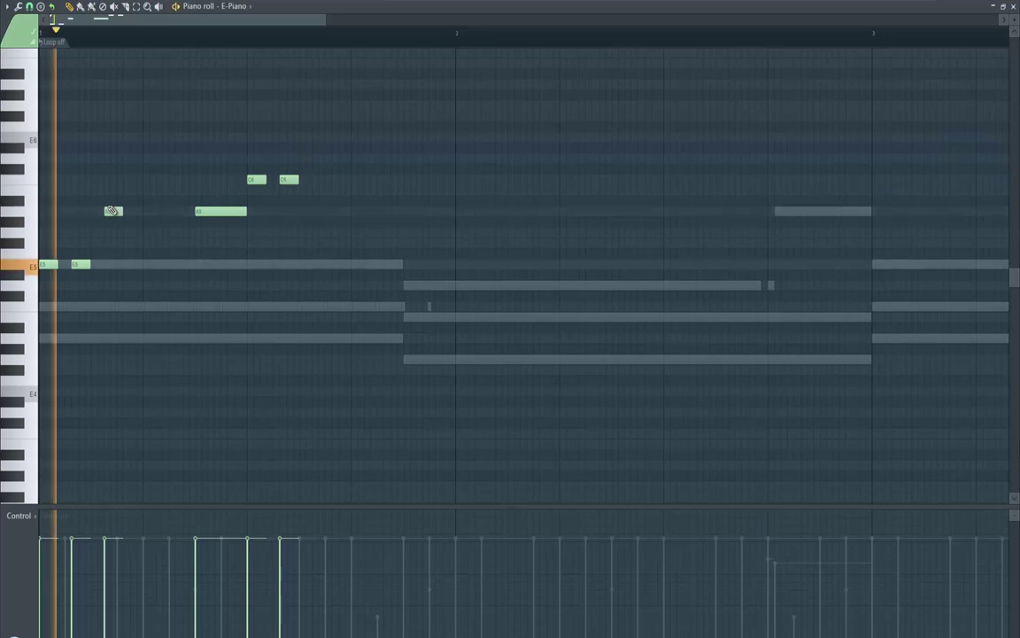
key(space)
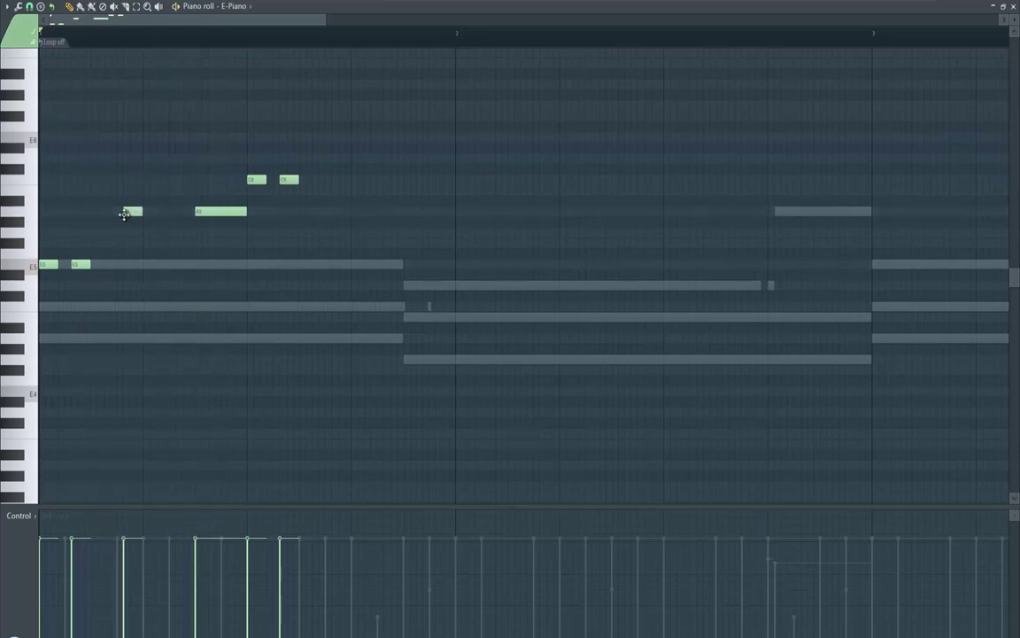
key(space)
key(space)
drag(125, 213, 135, 240)
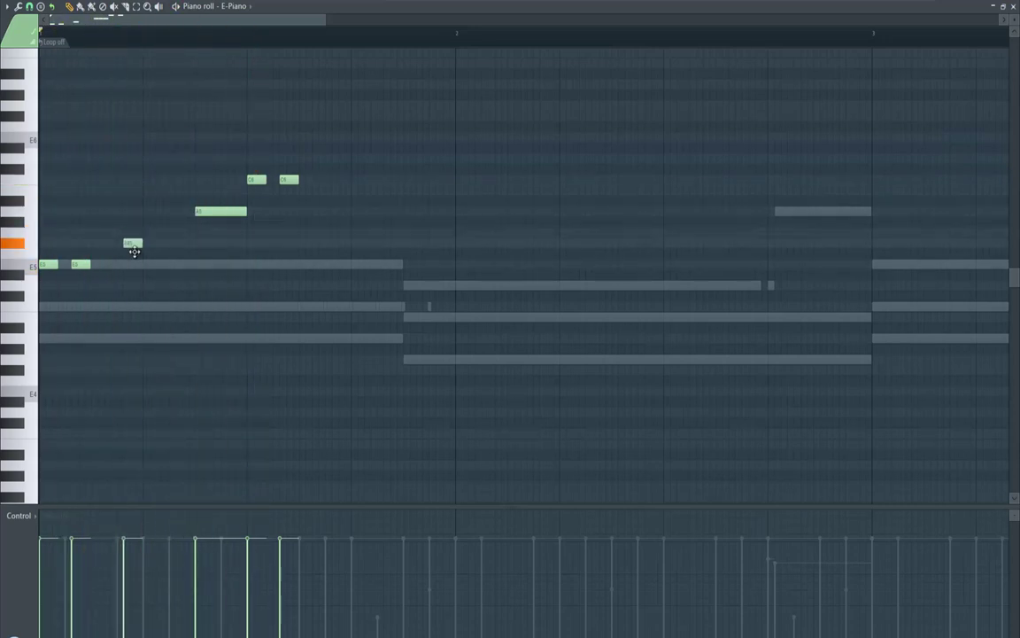
key(space)
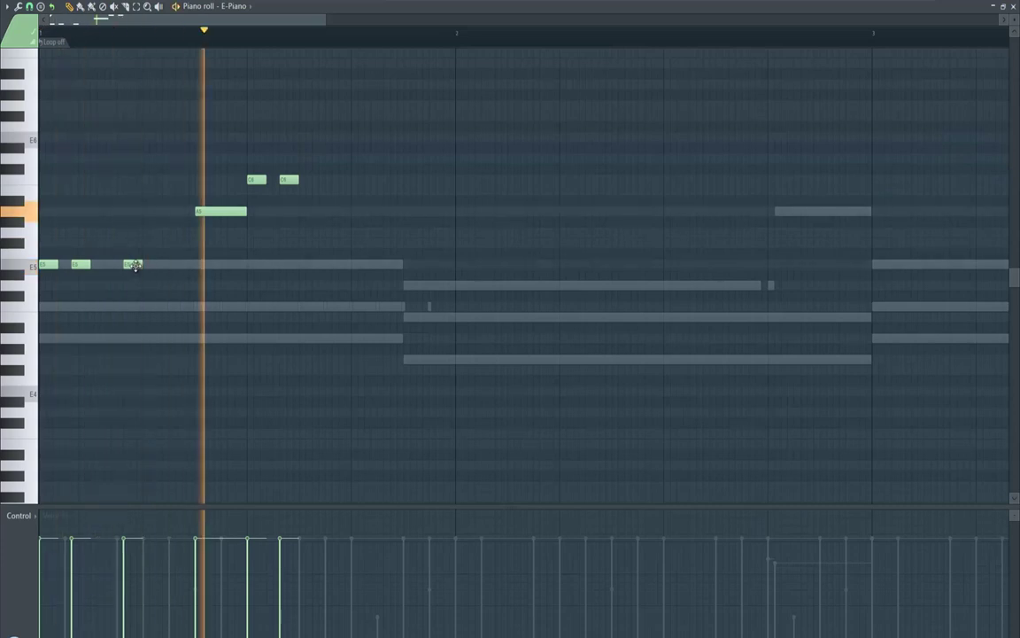
key(space)
drag(134, 271, 136, 294)
key(space)
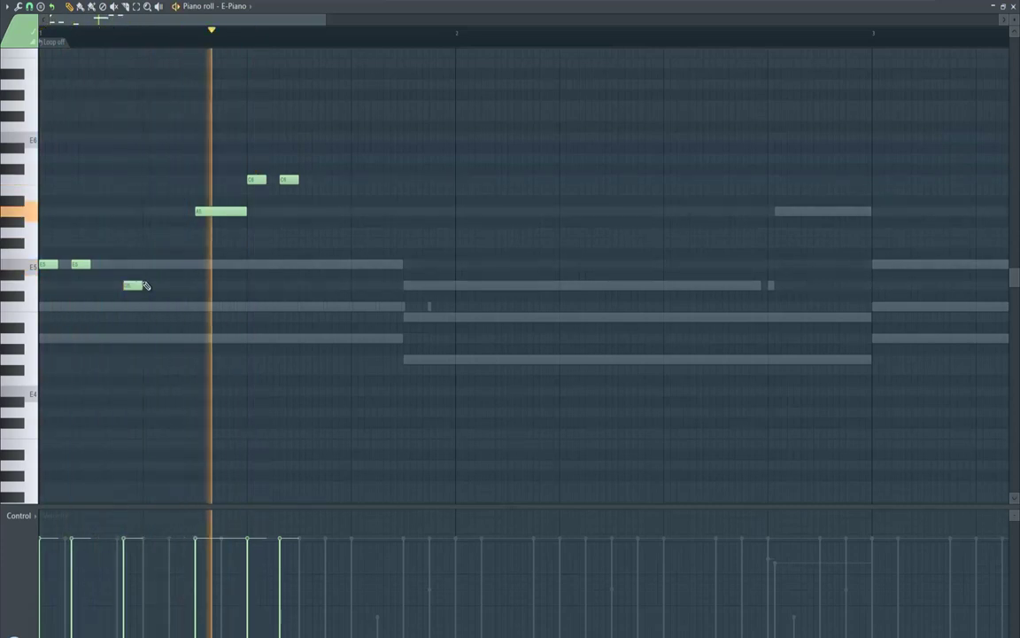
key(space)
- Delete the A5 note from beat 2 of bar 1 and play back the remaining notes
right_click(205, 211)
key(space)
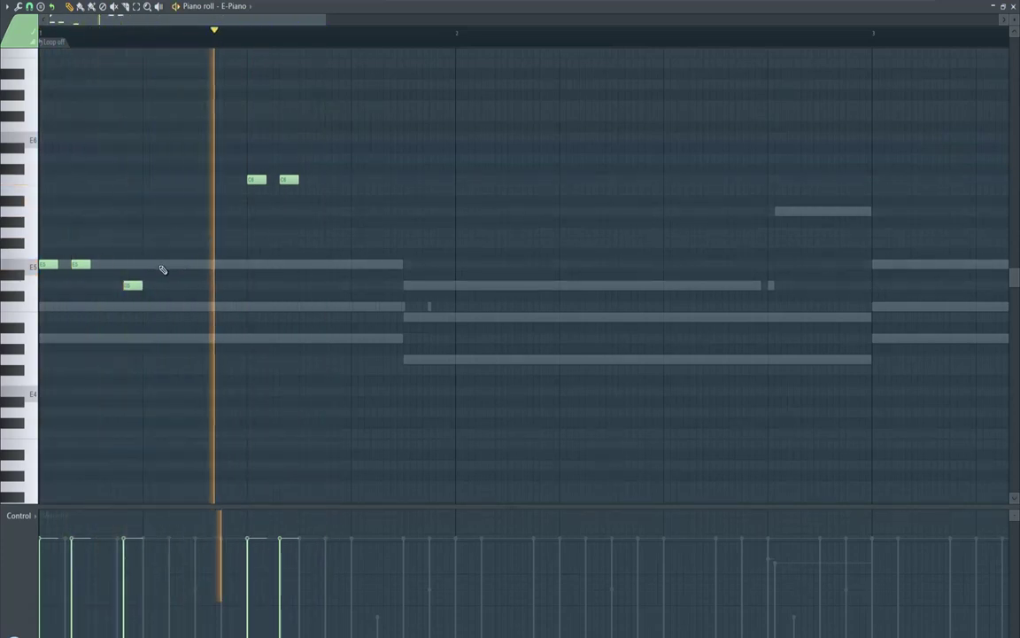
key(space)
key(space)
- Try a very short D5 note leading into a short A5 note just after the start of beat 2
key(space)
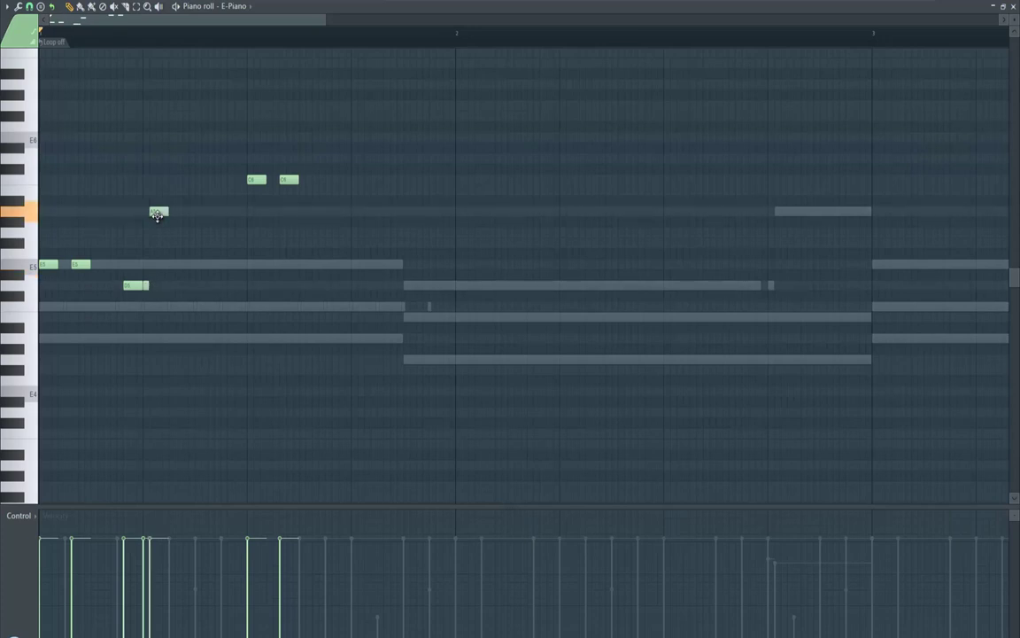
key(space)
key(space)
right_click(159, 211)
- Add a short D5 note halfway through beat 2 with an A5 note starting just after it, and delete both C6 notes
key(space)
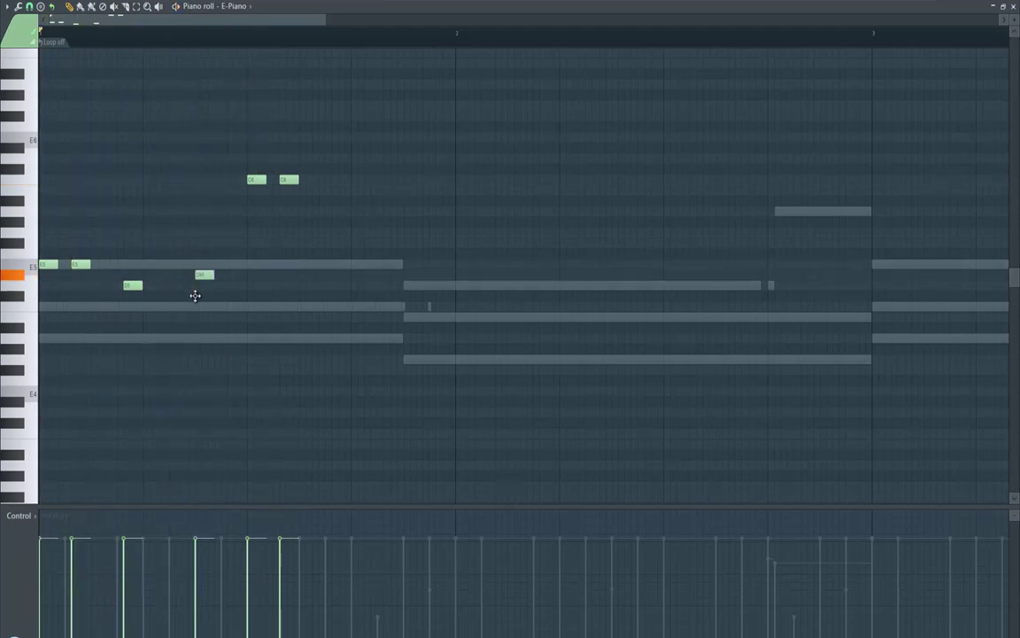
key(space)
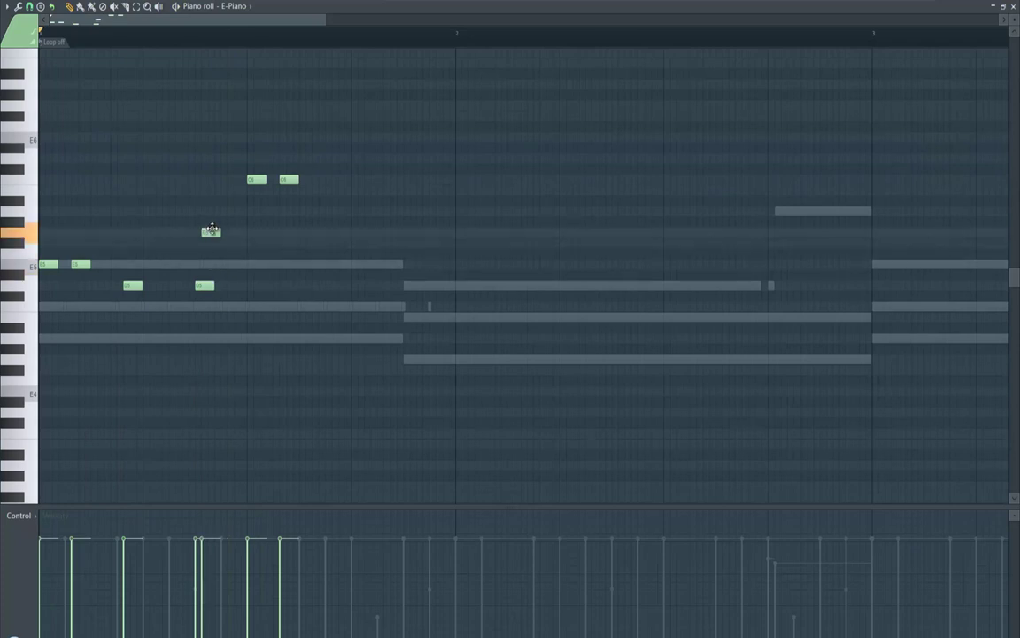
right_click(287, 181)
key(space)
- Lengthen the A5 note so it ends at beat 3, and play back the melody
key(space)
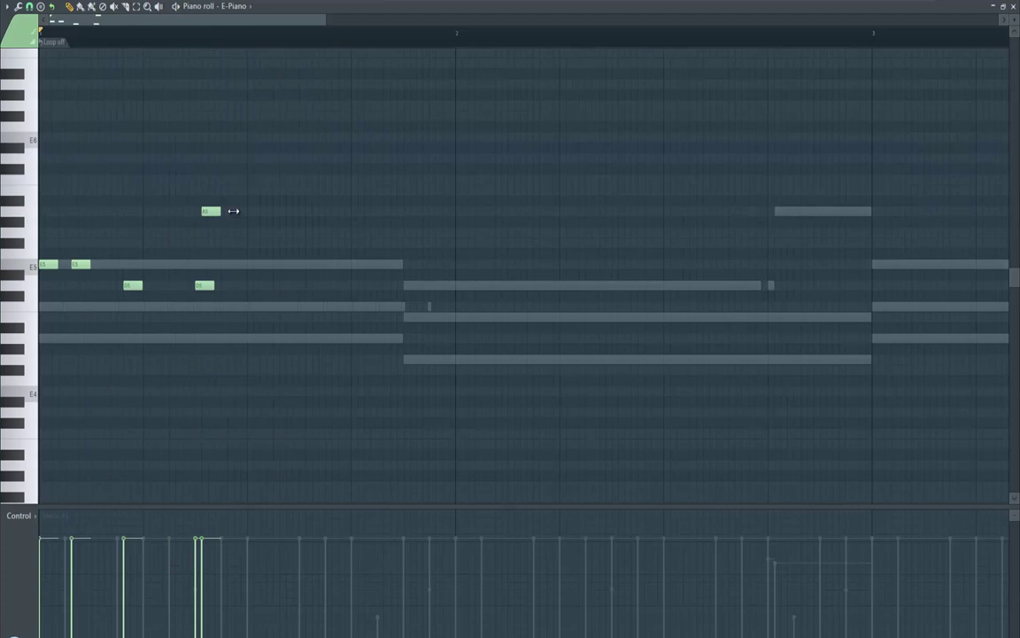
drag(245, 212, 254, 210)
key(space)
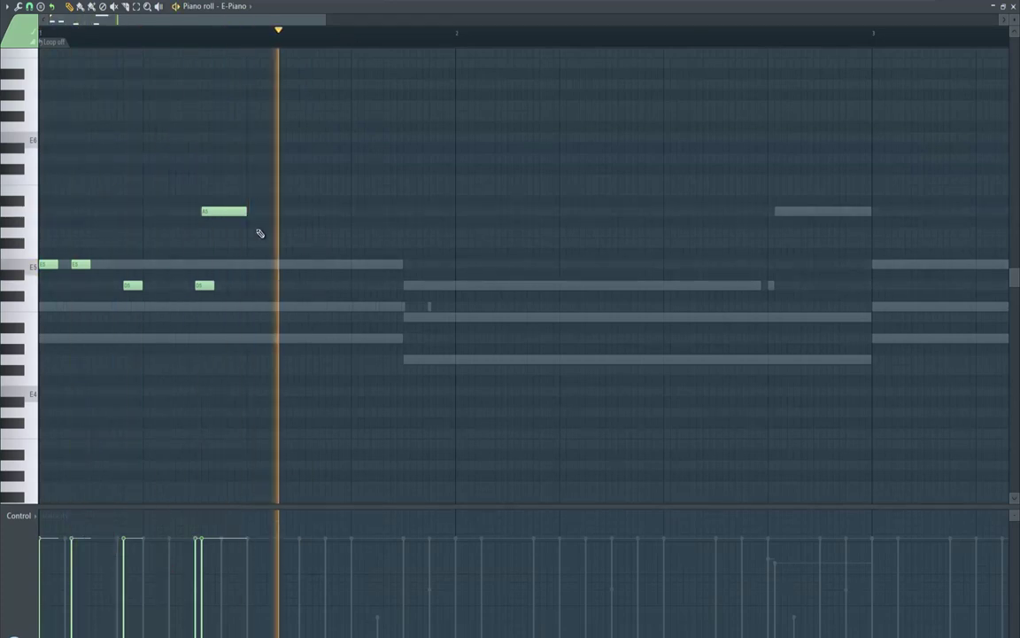
- Add a short D5 note at the start of beat 3 in bar 1, checking its timing with playback
key(space)
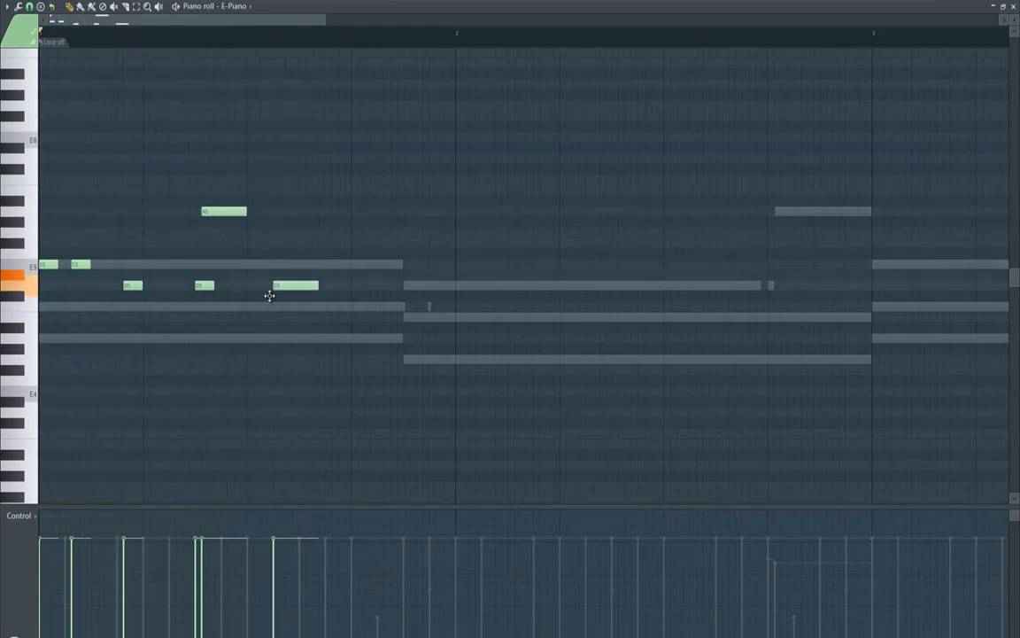
key(space)
mouse_move(287, 287)
mouse_down()
mouse_move(261, 284)
mouse_move(269, 286)
mouse_up()
key(space)
key(space)
key(space)
key(space)
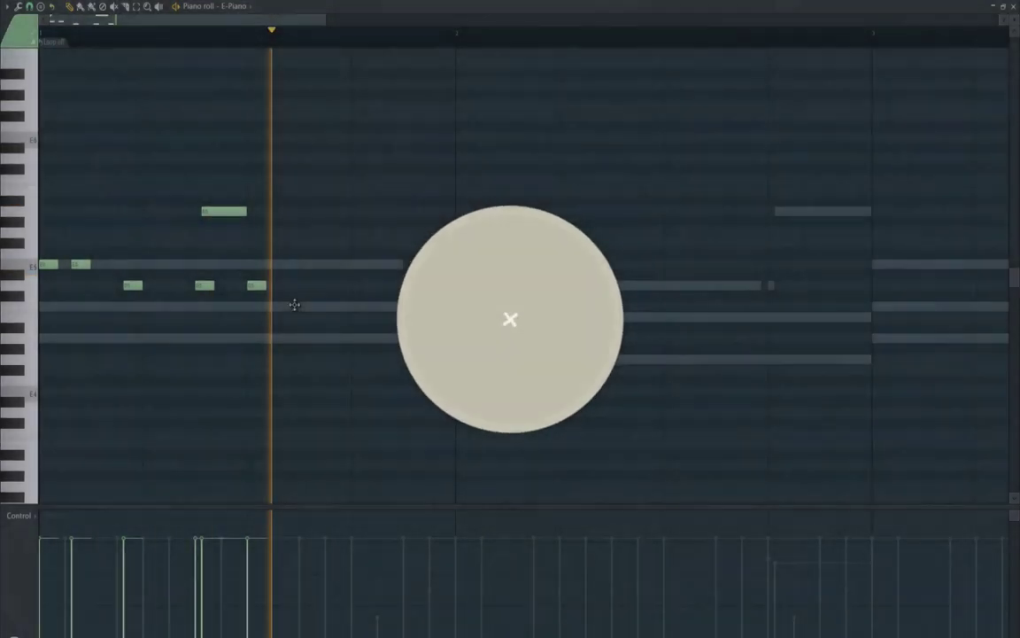
- Add a short E5 note just past the middle of beat 3, preceded by a very short D5 note
click(302, 306)
key(space)
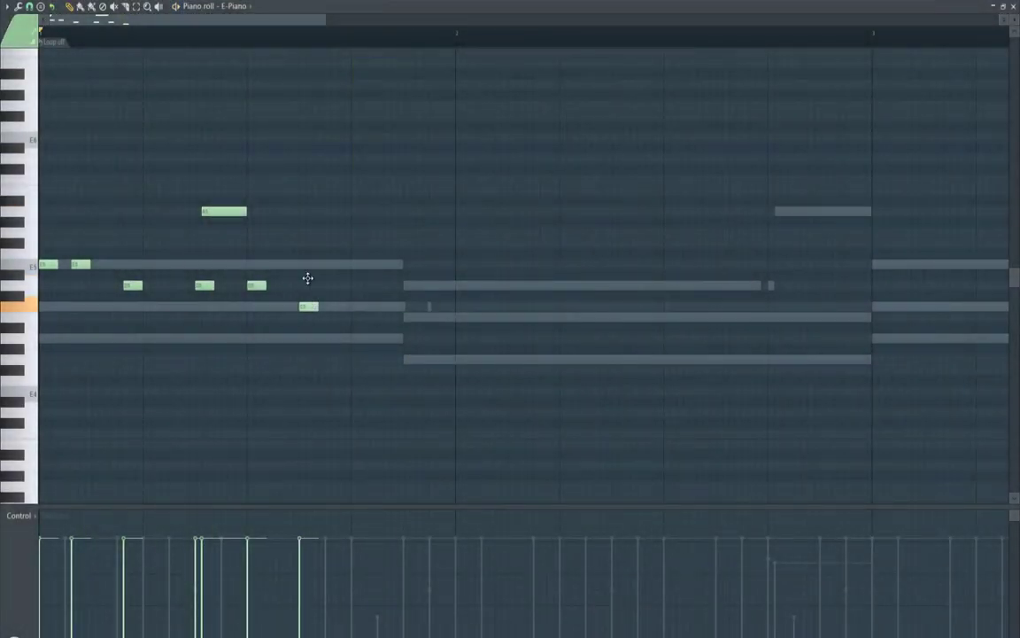
key(space)
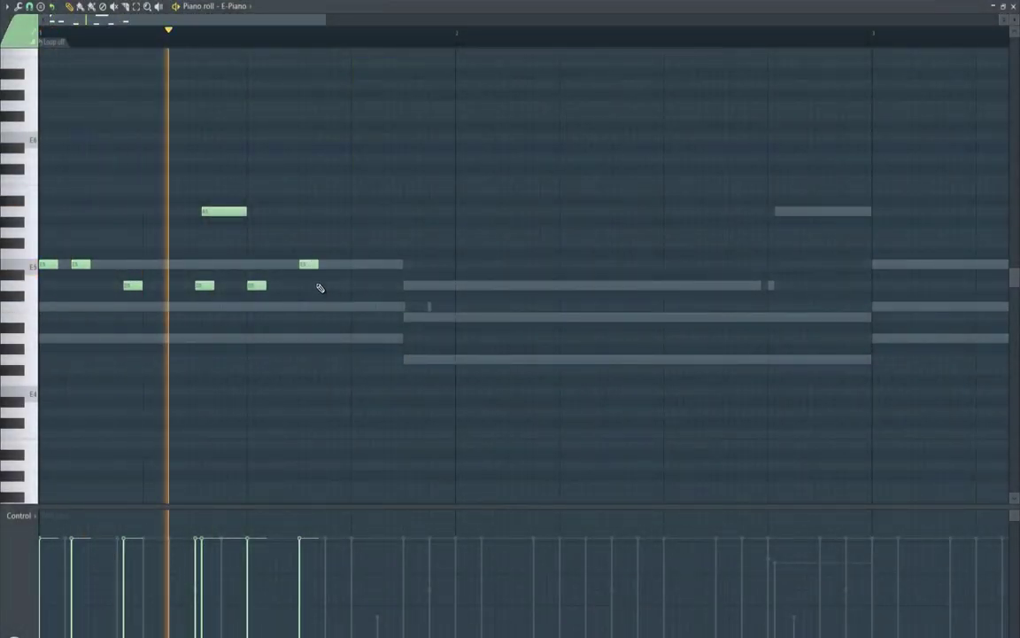
key(space)
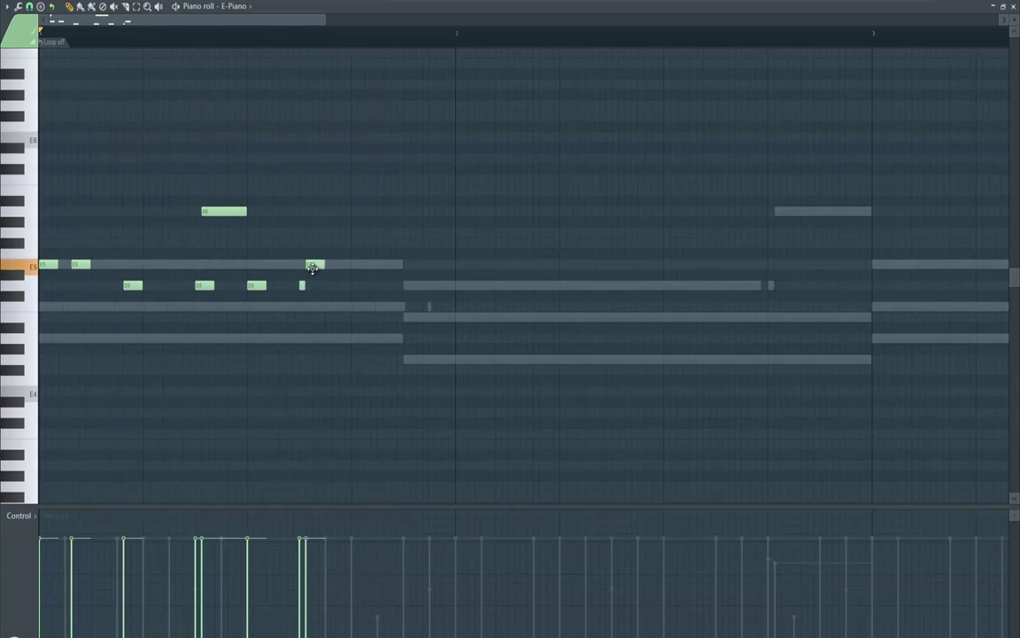
key(space)
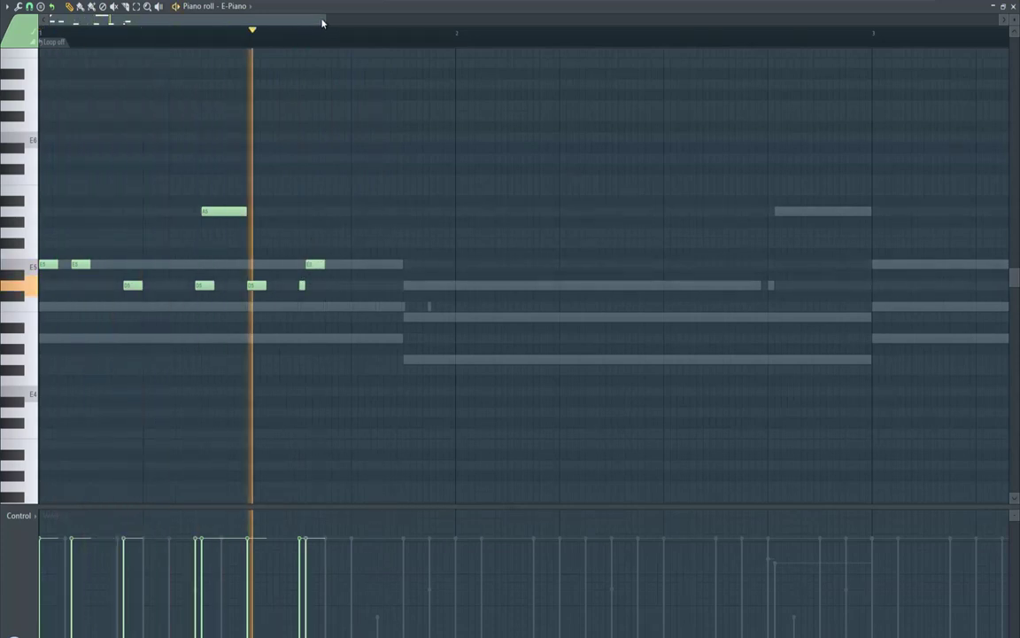
- Add a short E5 note at the start of beat 4 and a short A4 note half a beat after it, auditioning the melody
key(space)
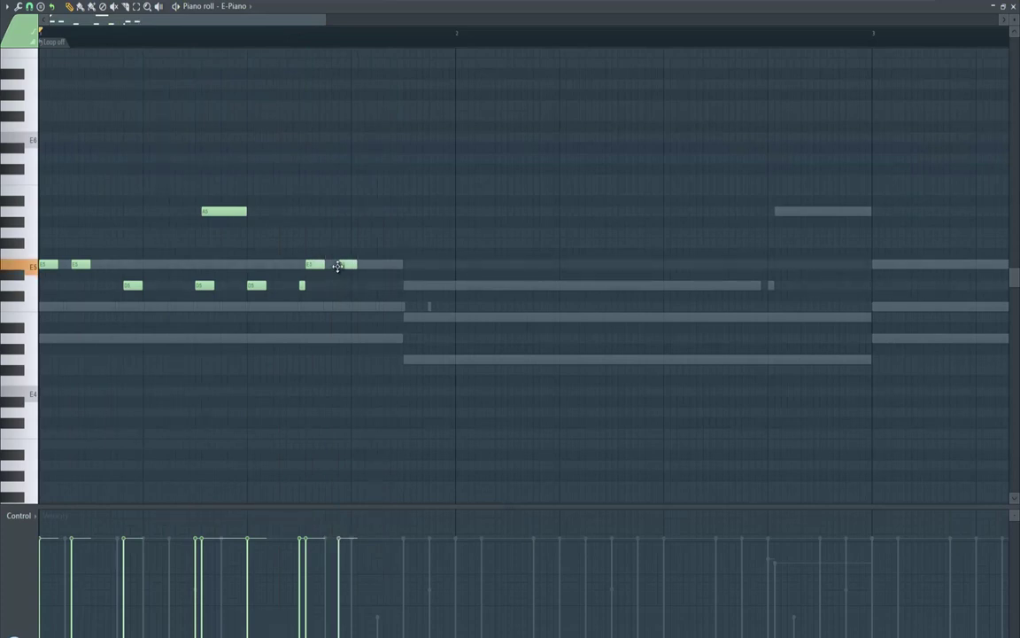
key(space)
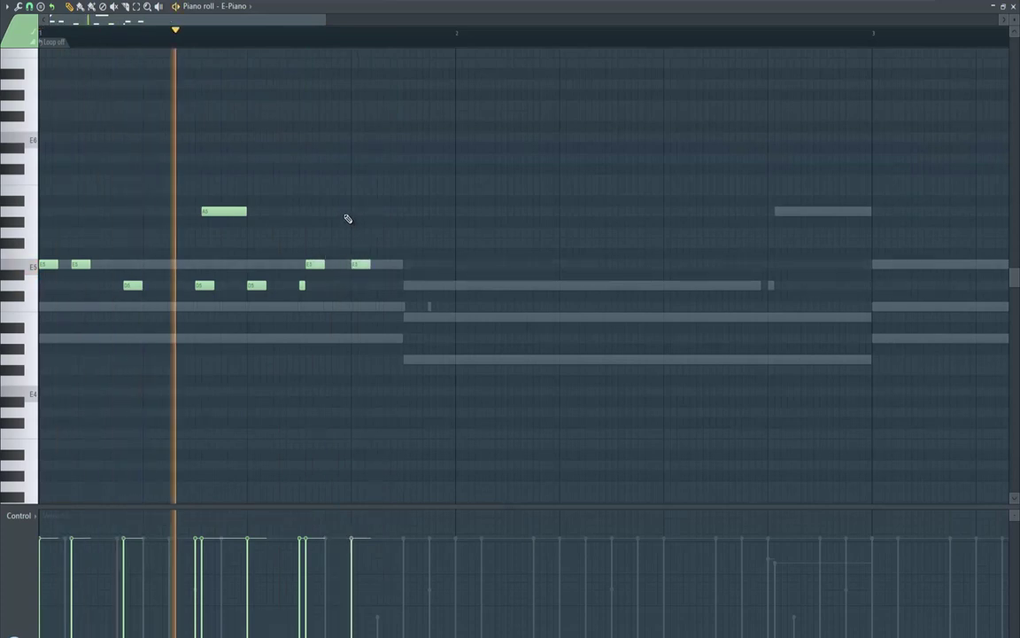
key(space)
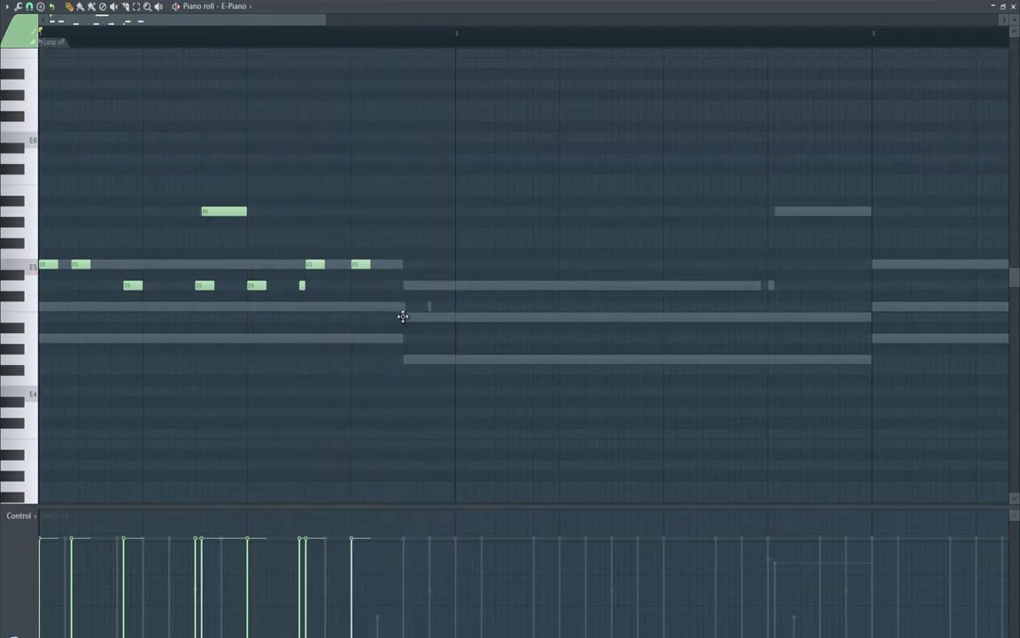
key(space)
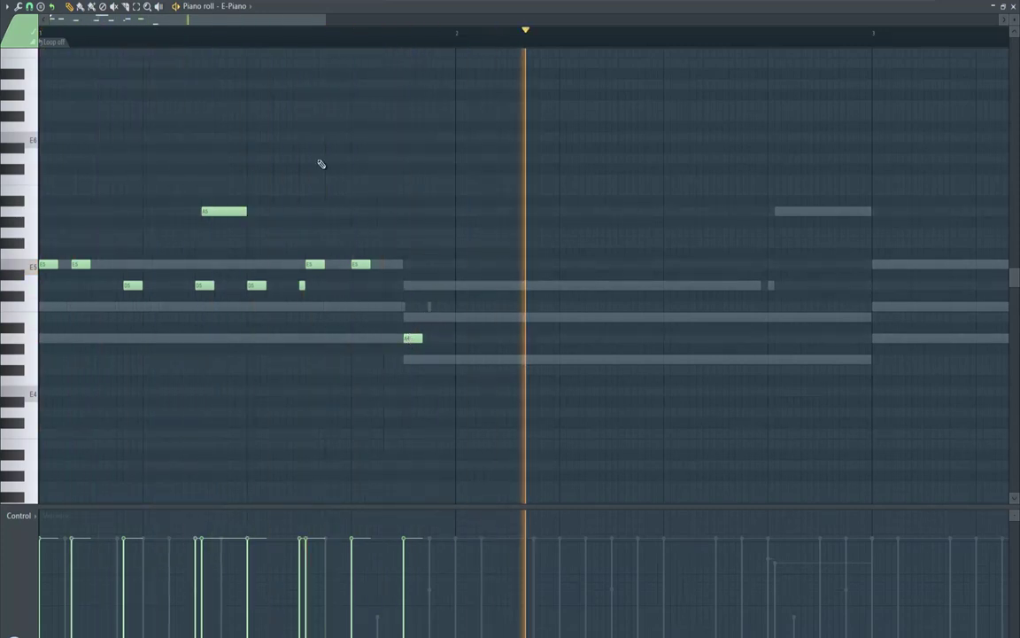
- Duplicate all of the bar 1 E-Piano melody notes into bar 2
drag(15, 147, 15, 402)
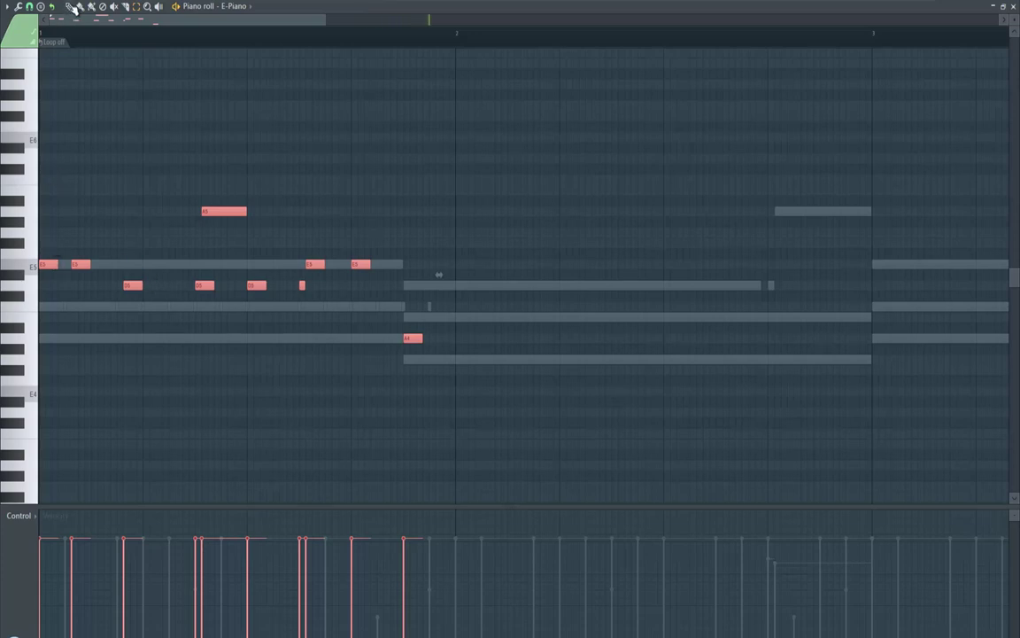
key(ctrl+b)
key(space)
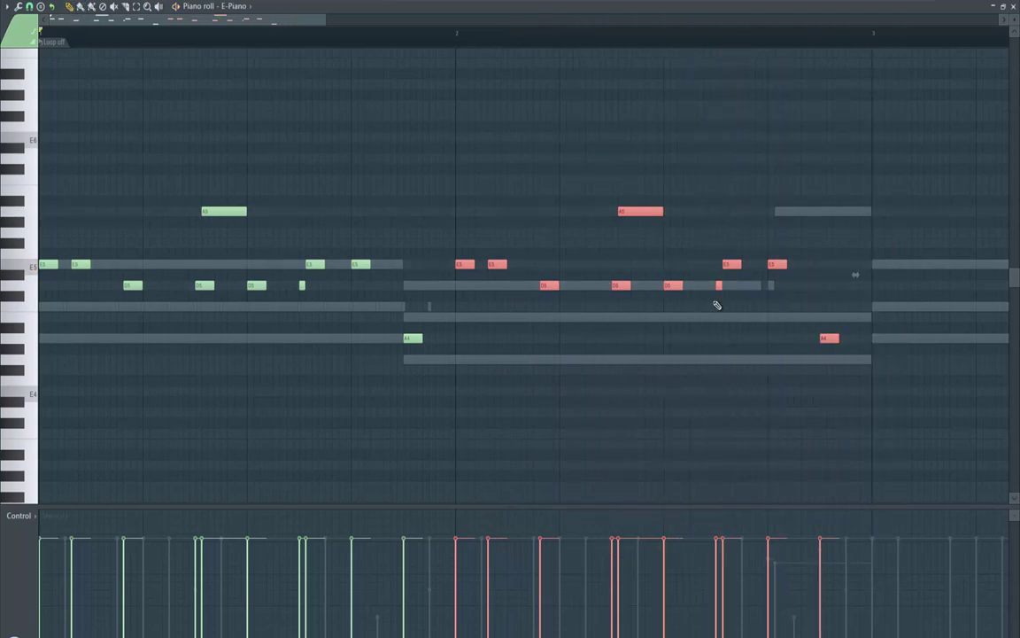
- Raise the final A4 note of bar 2 to D5 and lower the bar's first two E5 notes to D5
click(777, 264)
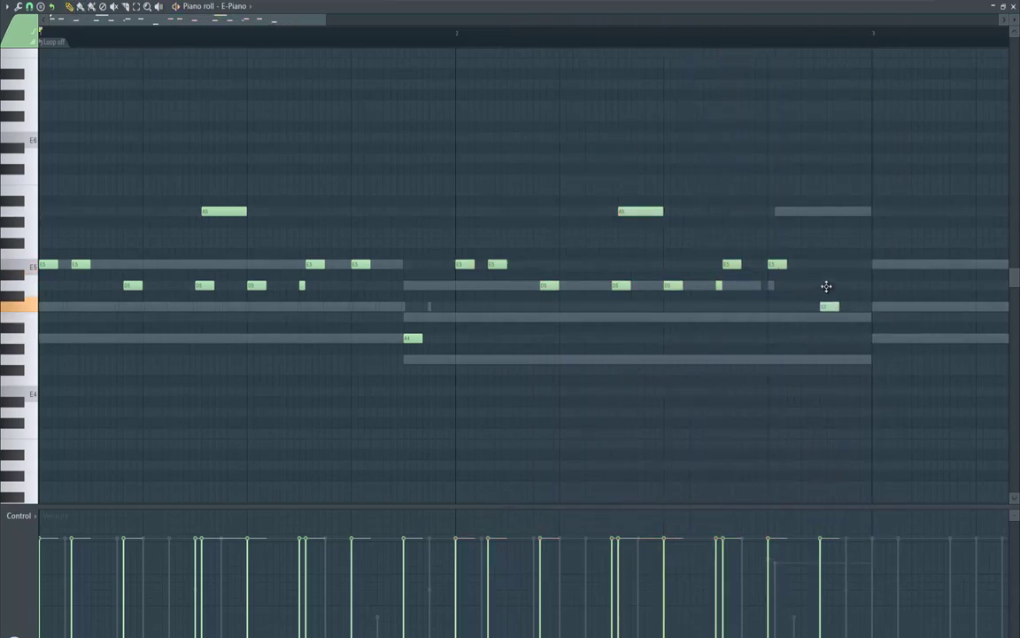
key(space)
drag(462, 264, 463, 285)
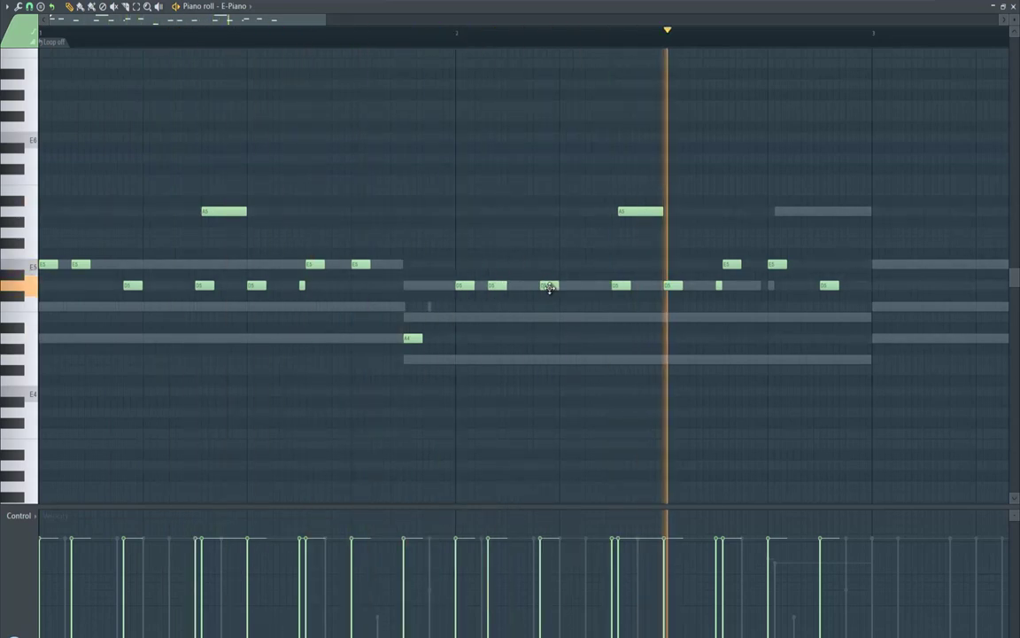
- Lower the two D5 notes on either side of beat 2 in bar 2 to B4, and the long A5 note to G5
key(space)
drag(554, 287, 557, 327)
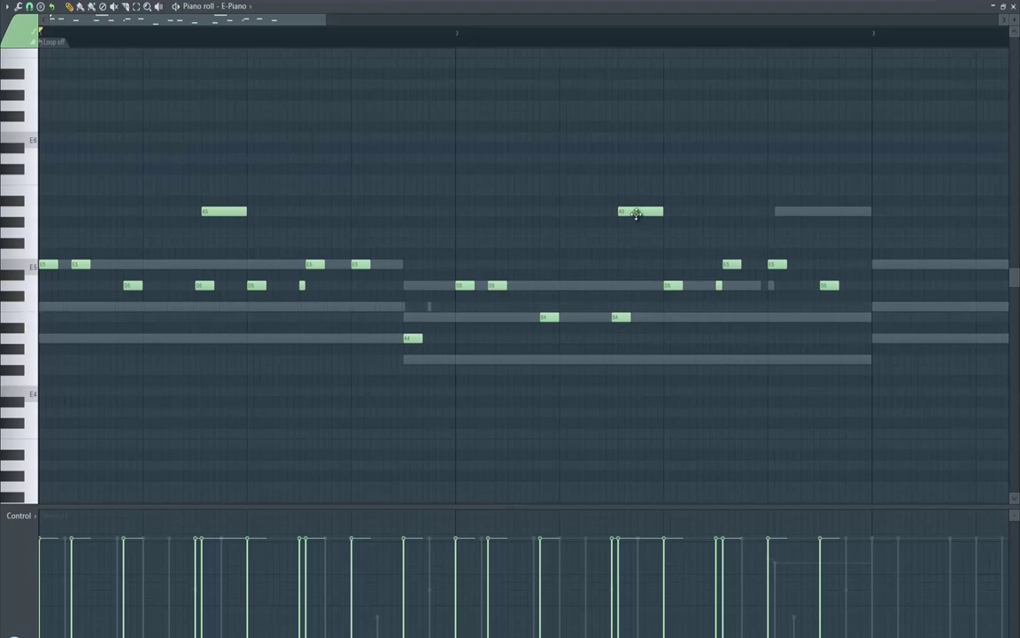
mouse_move(636, 214)
mouse_down()
mouse_move(642, 242)
mouse_move(638, 232)
mouse_up()
key(space)
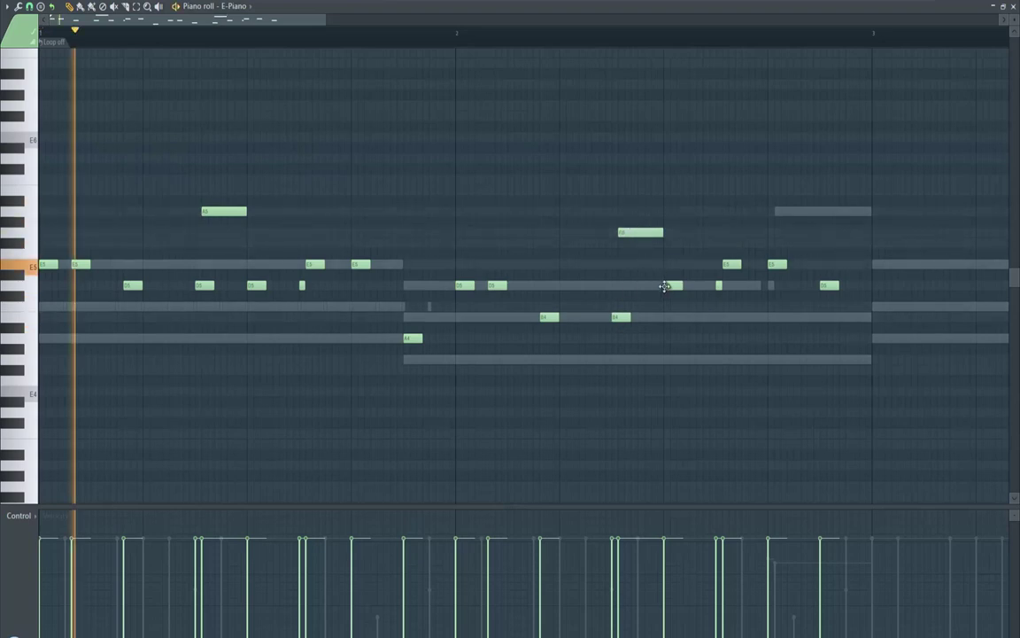
- Raise the D5 note on beat 3 of bar 2 to E5 and lower the bar's final note to C5, auditioning the melody
drag(666, 285, 670, 264)
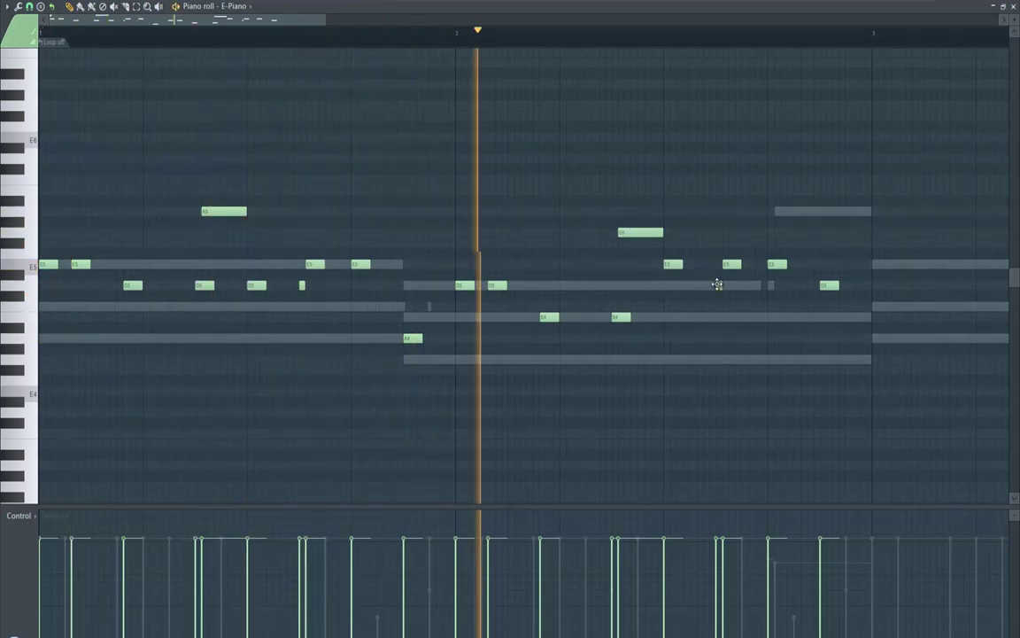
key(space)
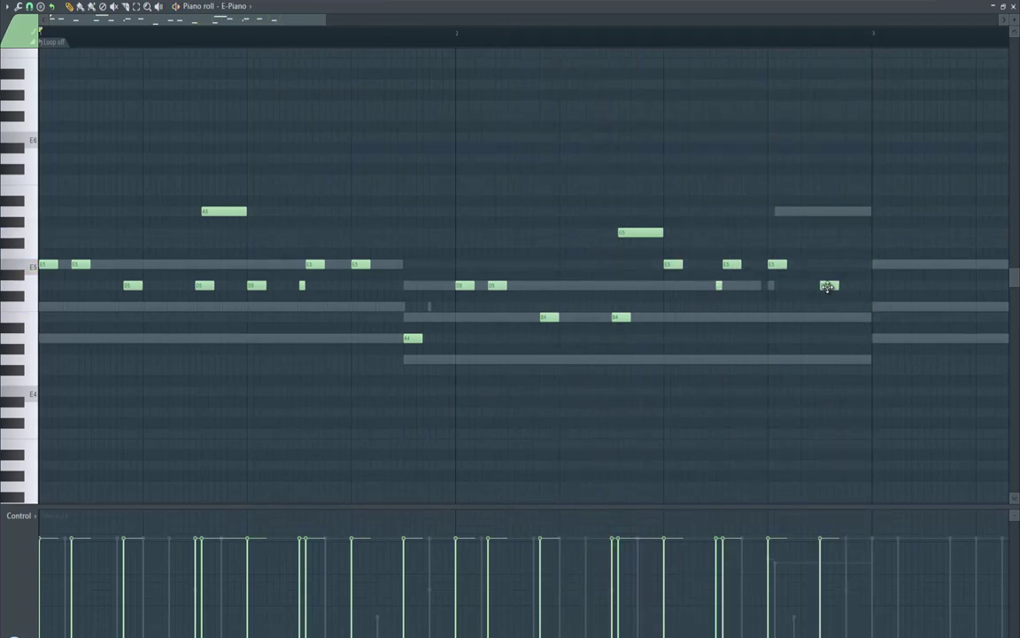
mouse_move(827, 286)
mouse_down()
mouse_move(826, 317)
mouse_move(823, 303)
mouse_up()
key(space)
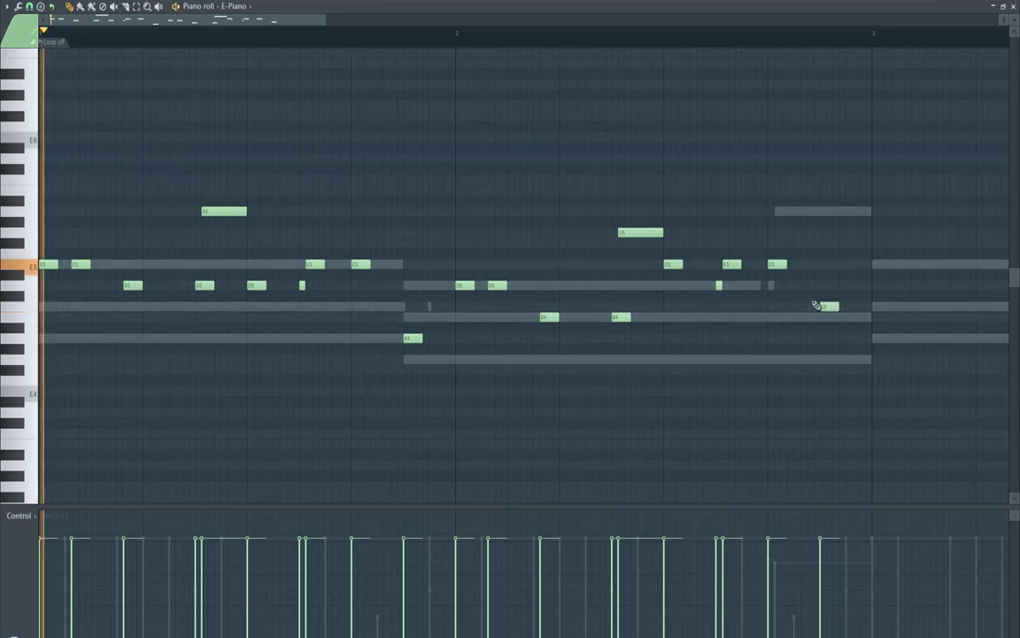
- Raise the B4 note just before beat 2 of bar 2 to E5, play the melody back, and save the project
click(8, 11)
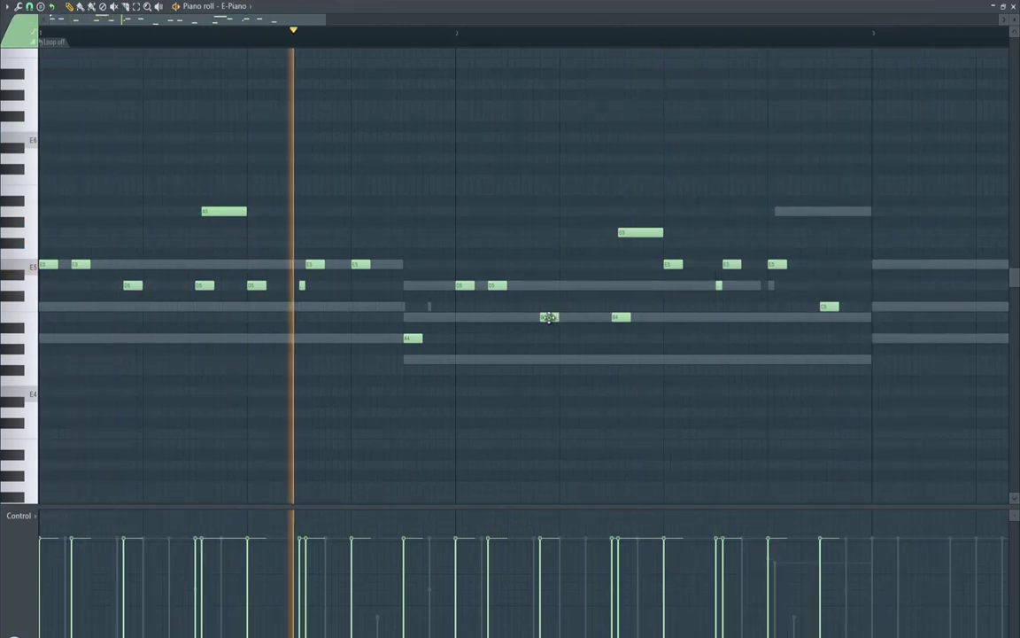
key(space)
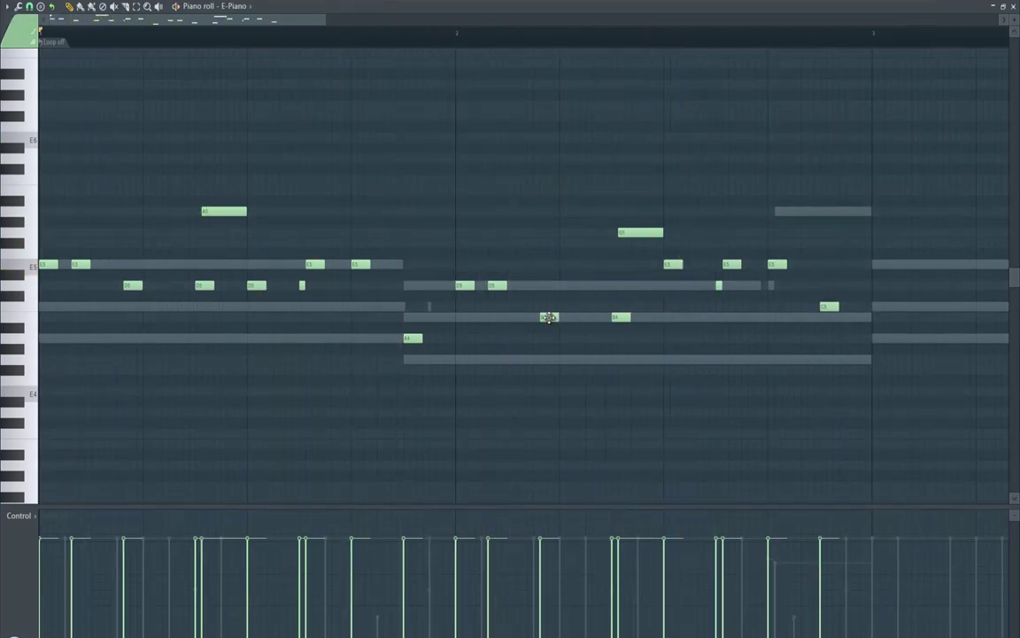
drag(550, 283, 550, 266)
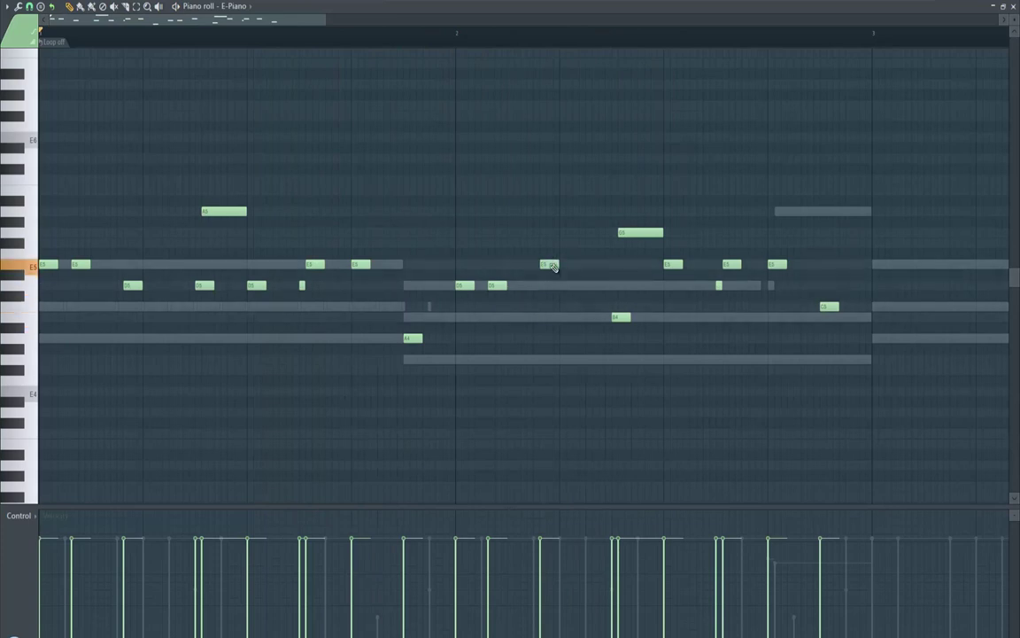
key(space)
click(16, 2)
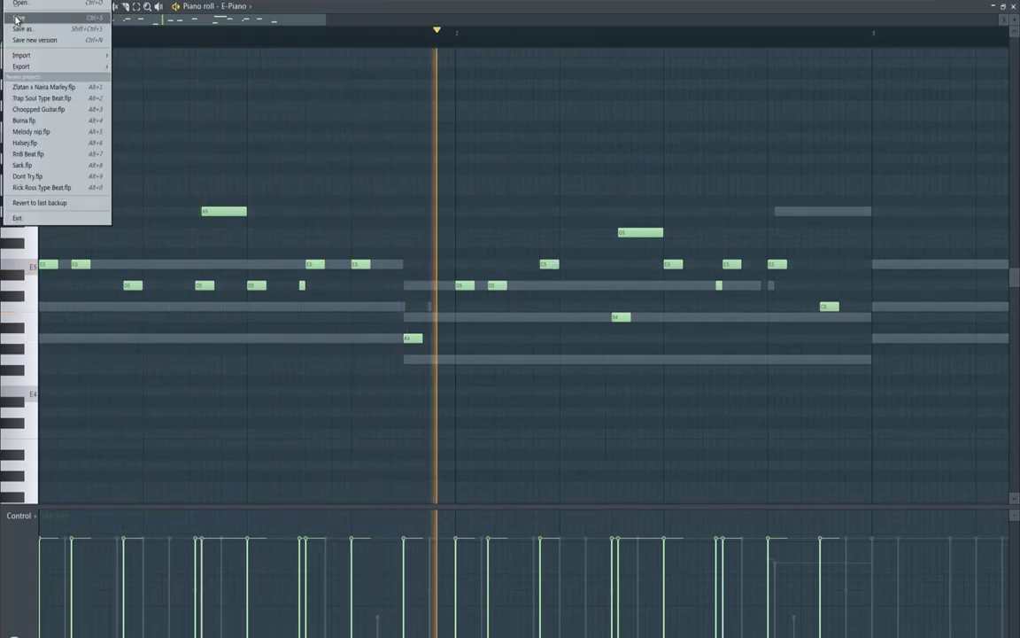
click(15, 17)
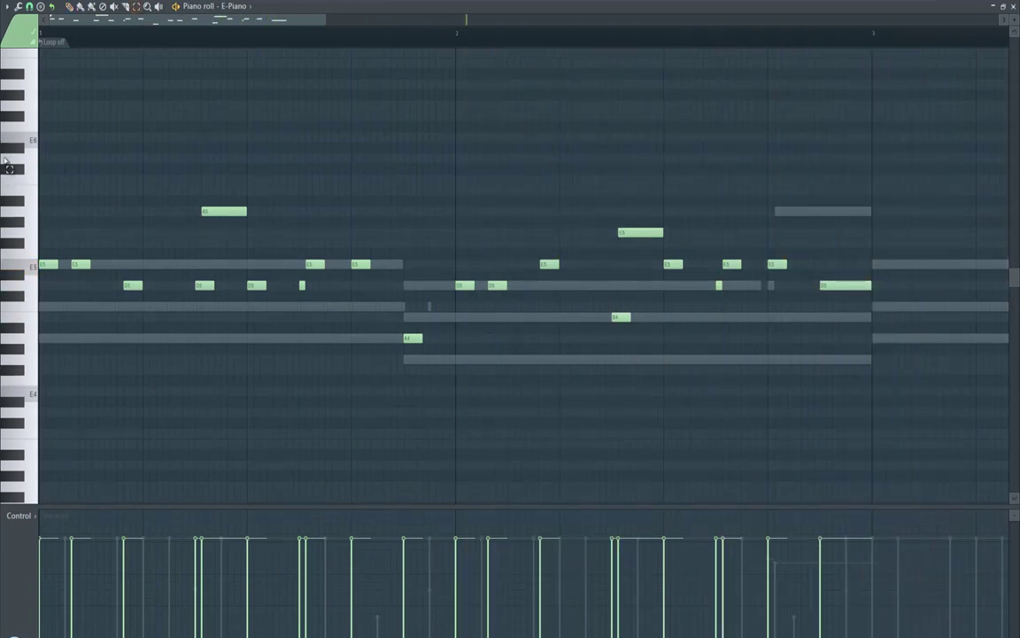
- Duplicate the whole two-bar E-Piano melody into bars 3 and 4, and close the piano roll
drag(4, 158, 20, 415)
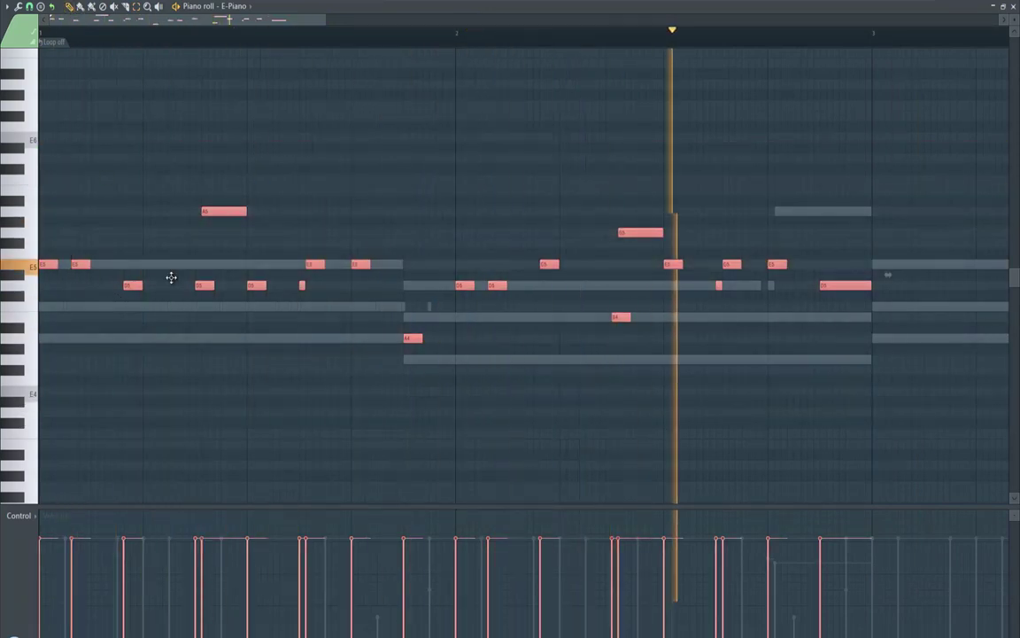
drag(50, 265, 884, 273)
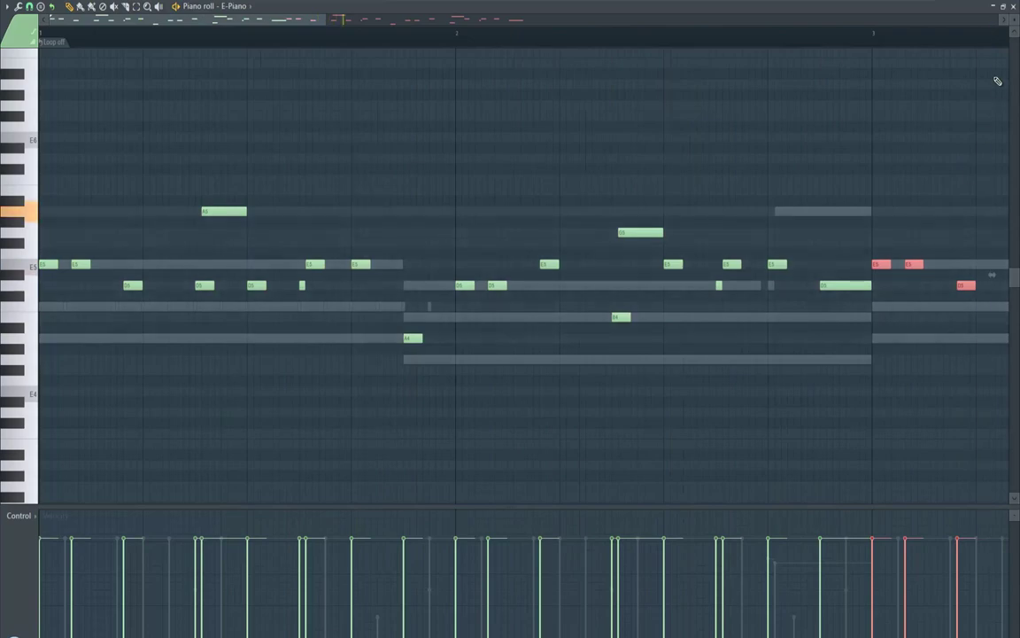
click(1014, 7)
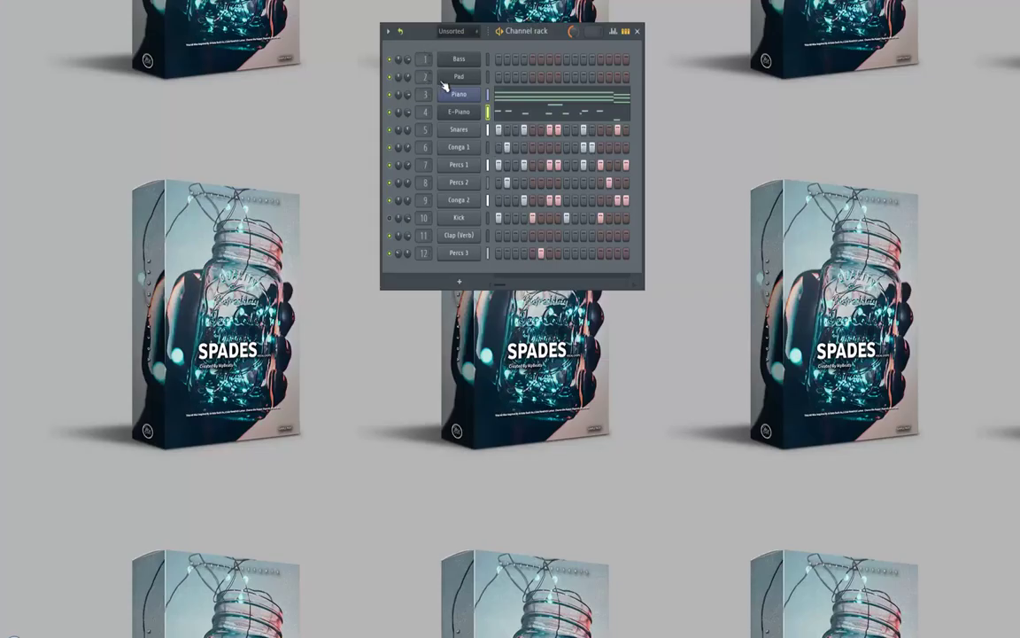
- Open the Bass channel's piano roll and draw an A4 note from the start of bar 1 to halfway through beat 4
right_click(472, 62)
click(453, 55)
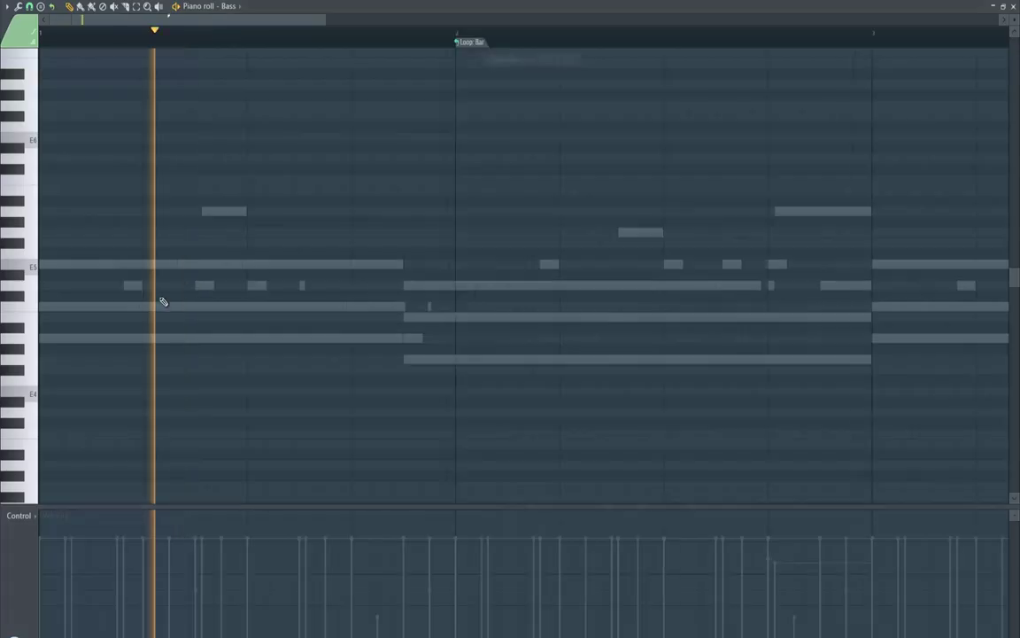
click(31, 340)
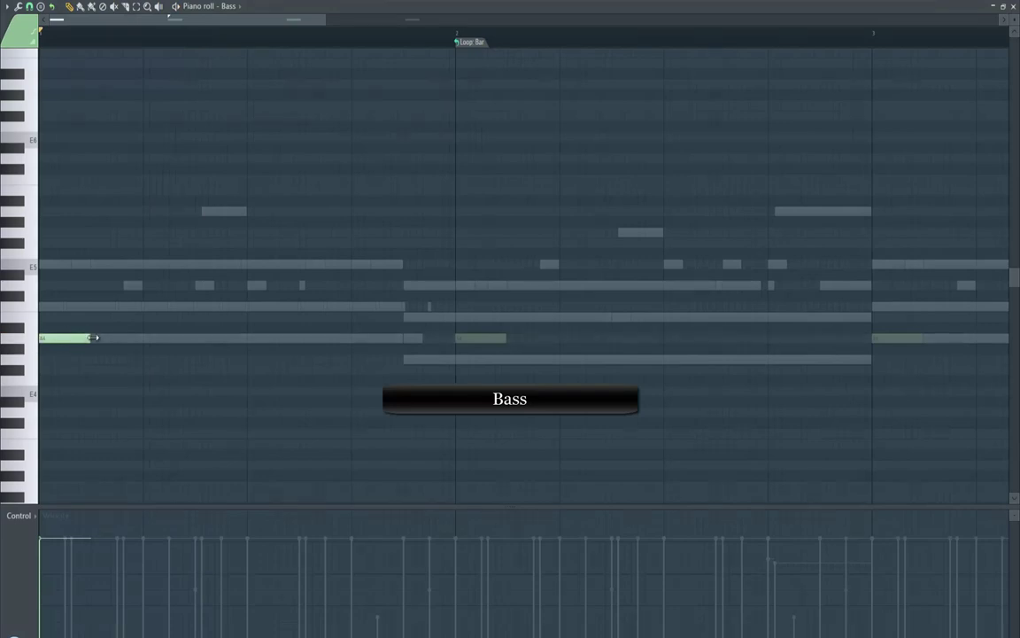
drag(93, 337, 401, 338)
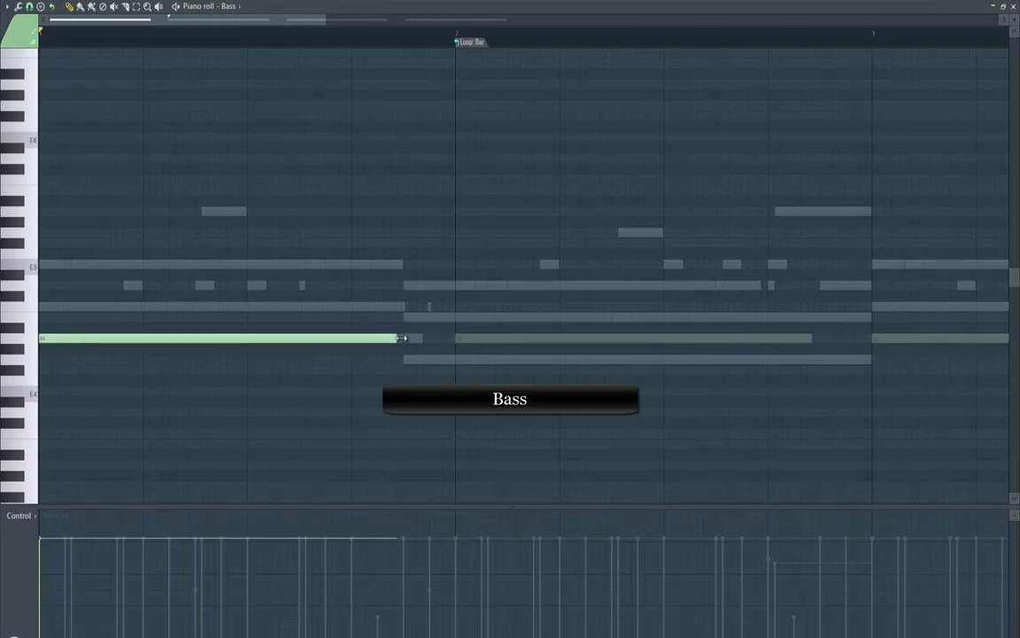
- Set the Bass channel's loop point to Don't loop and audition the A4 key
click(467, 42)
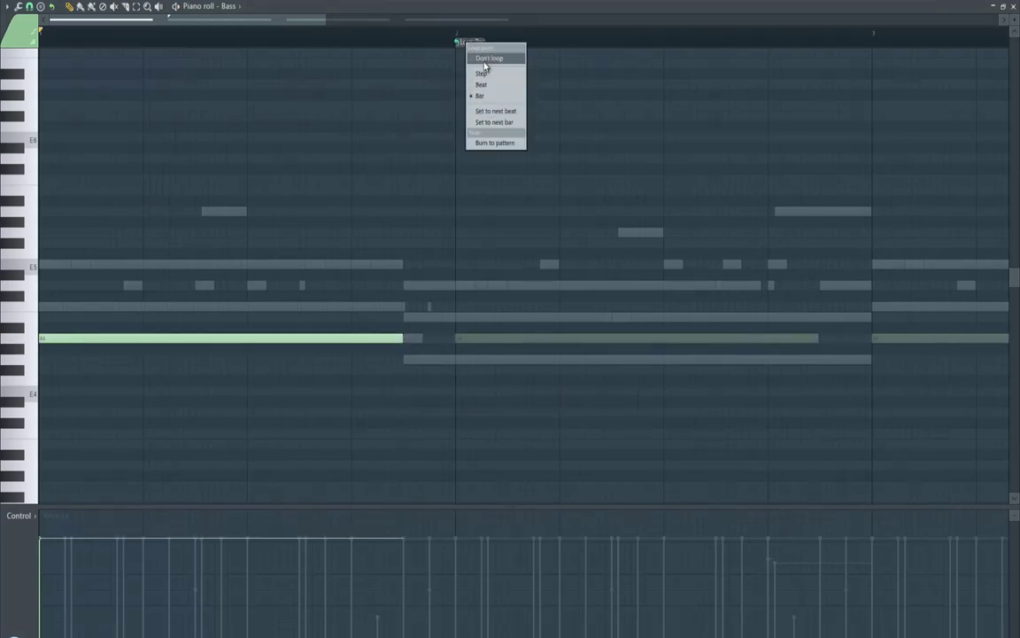
click(485, 59)
key(F6)
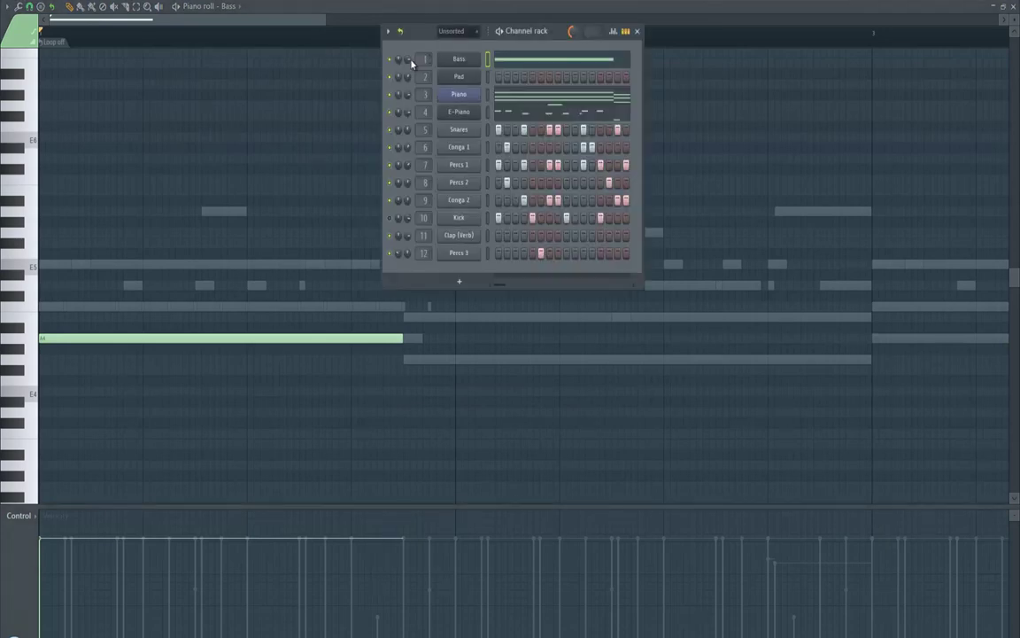
click(26, 343)
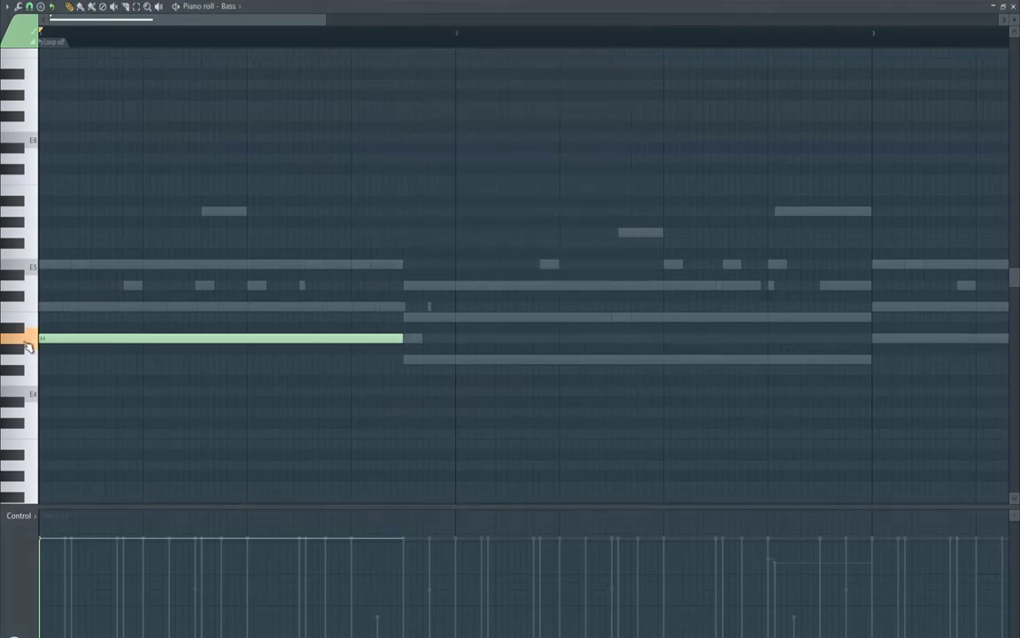
- Add Bass notes under the remaining chords: G4 after the first A4, A4 at bar 3, and G4 right after it
key(space)
click(406, 359)
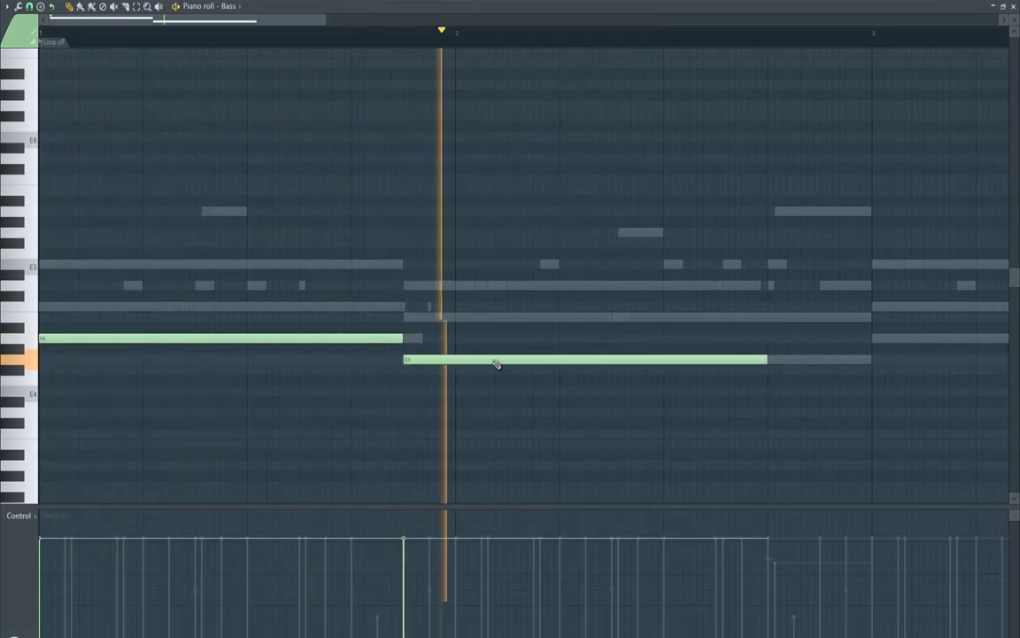
click(875, 339)
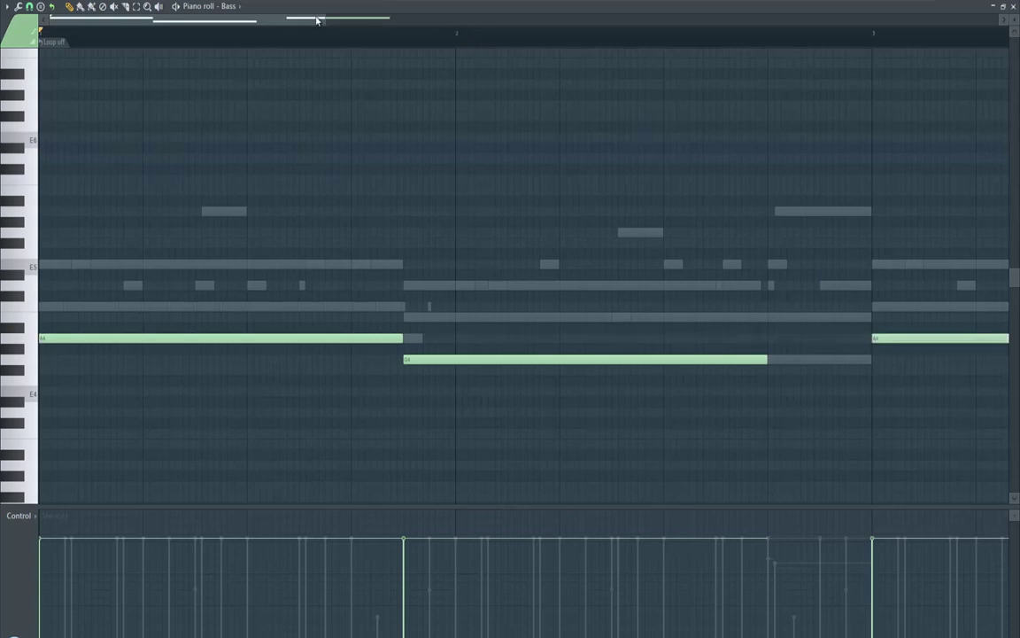
drag(431, 27, 610, 34)
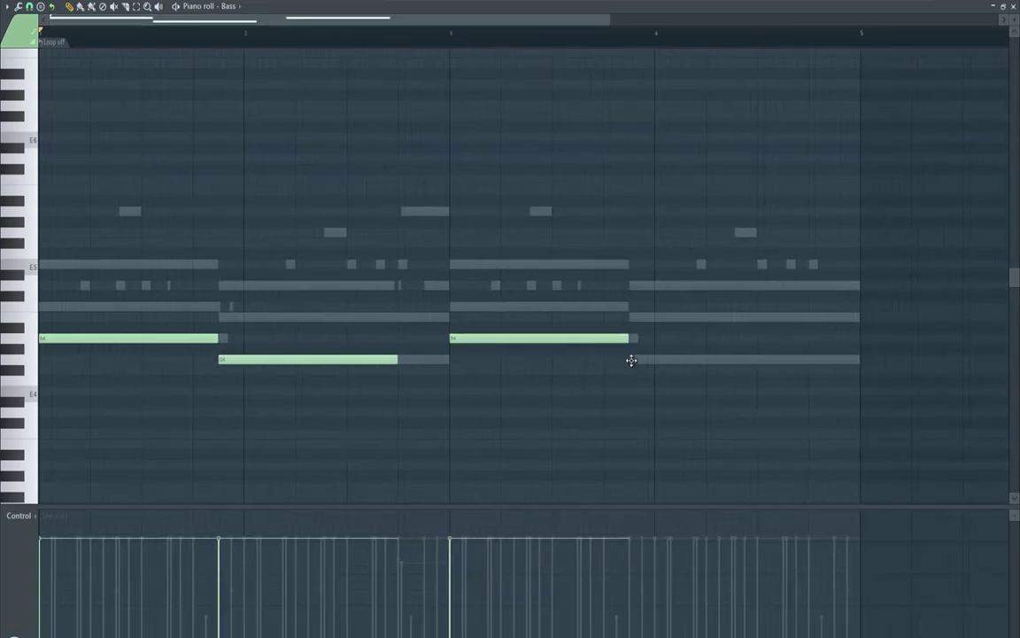
click(632, 360)
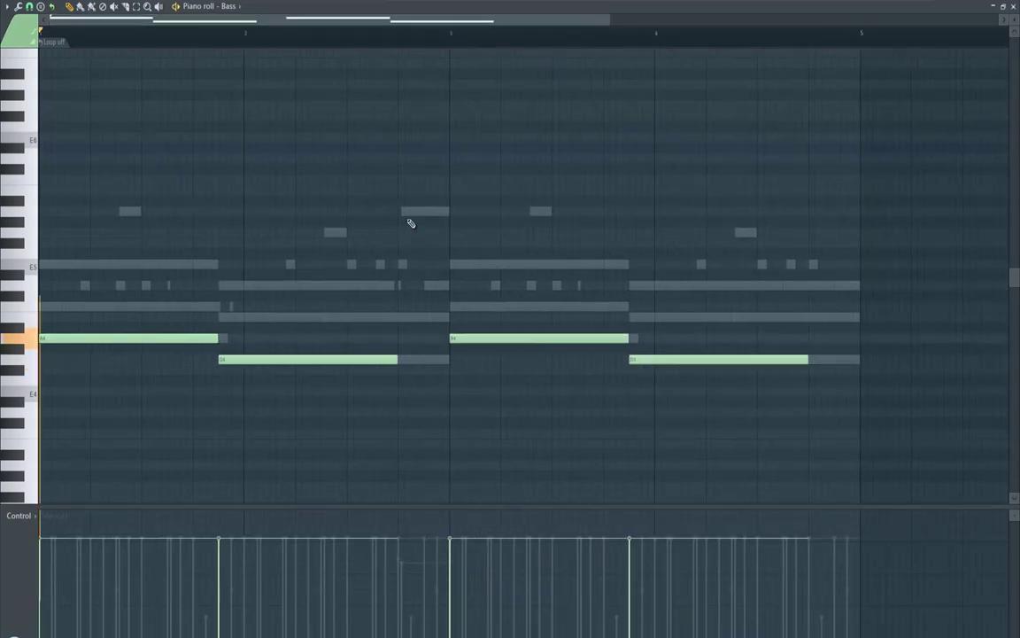
- Try a short D5 note followed by a short B4 note in the last half beat of bar 2, auditioning the fill
key(space)
click(399, 264)
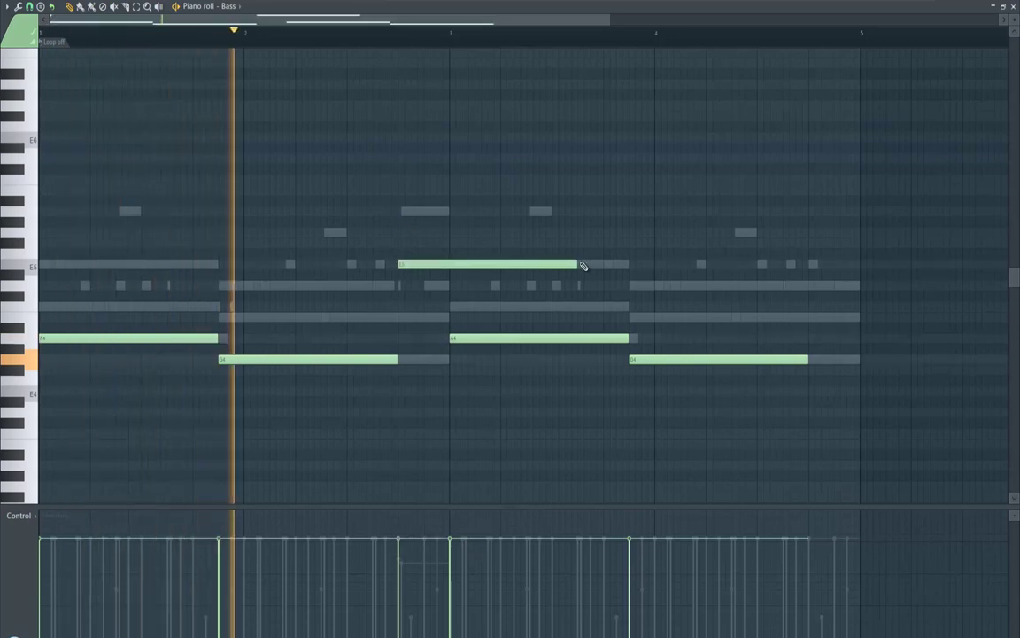
drag(576, 264, 424, 268)
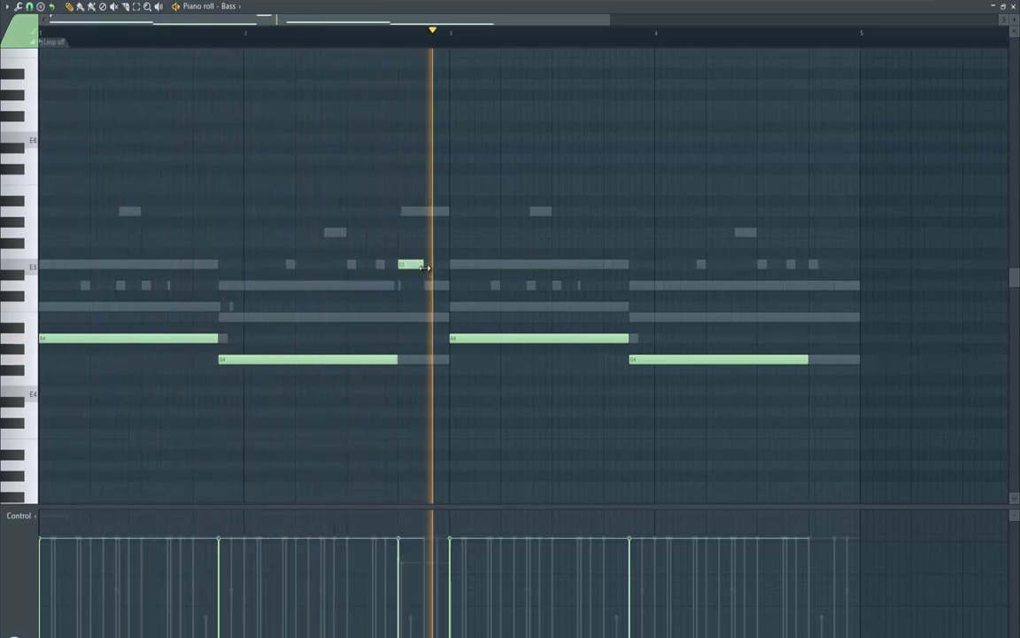
key(space)
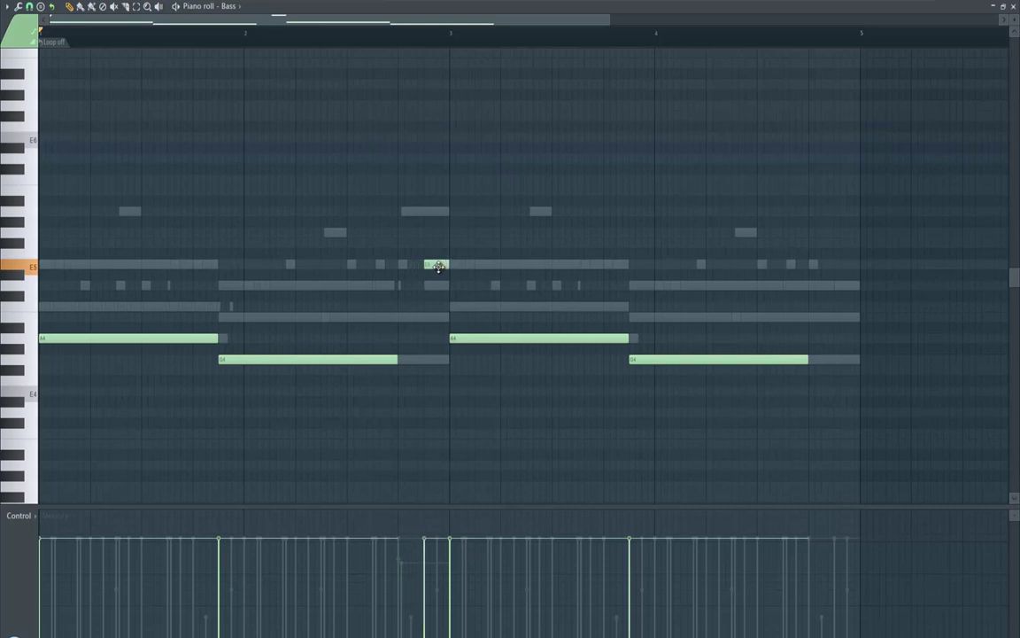
drag(438, 292, 440, 286)
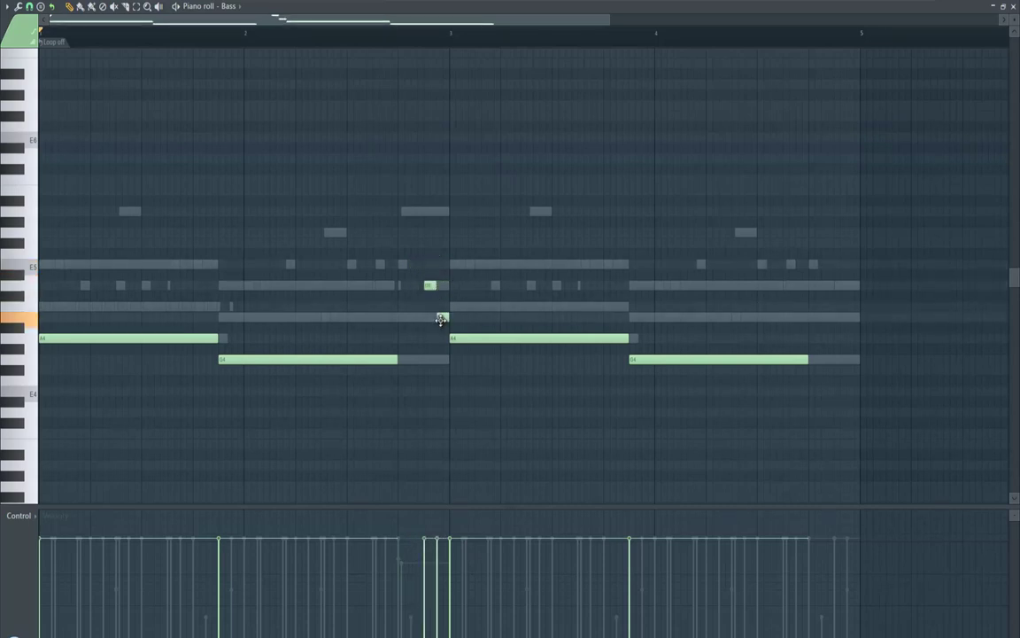
key(space)
- Extend the first G4 bass note to a quarter beat before bar 3 and delete the short D5 and B4 fill notes
drag(398, 359, 423, 364)
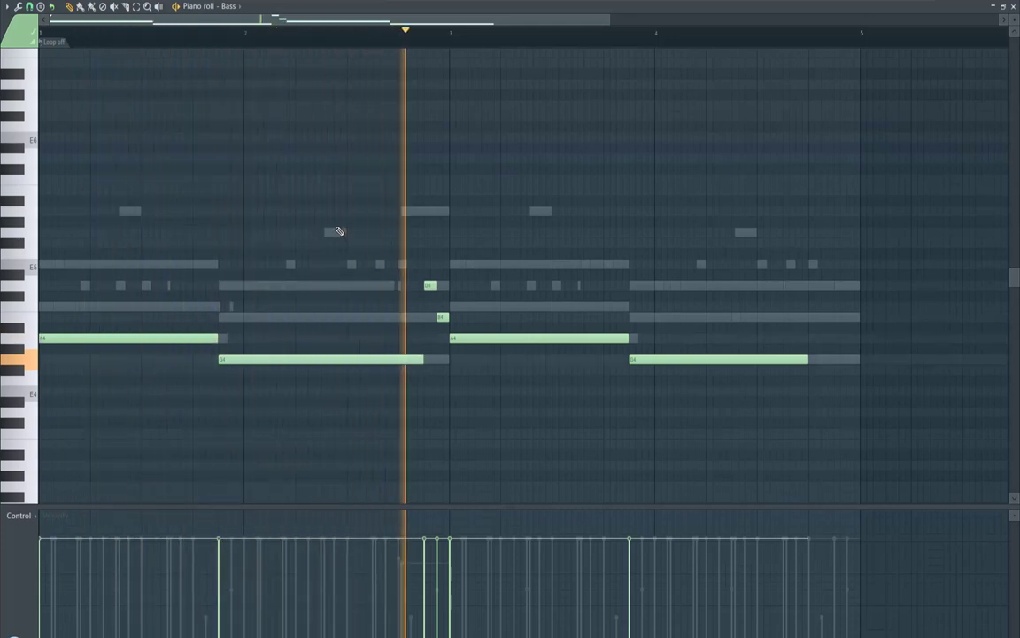
right_click(429, 285)
key(space)
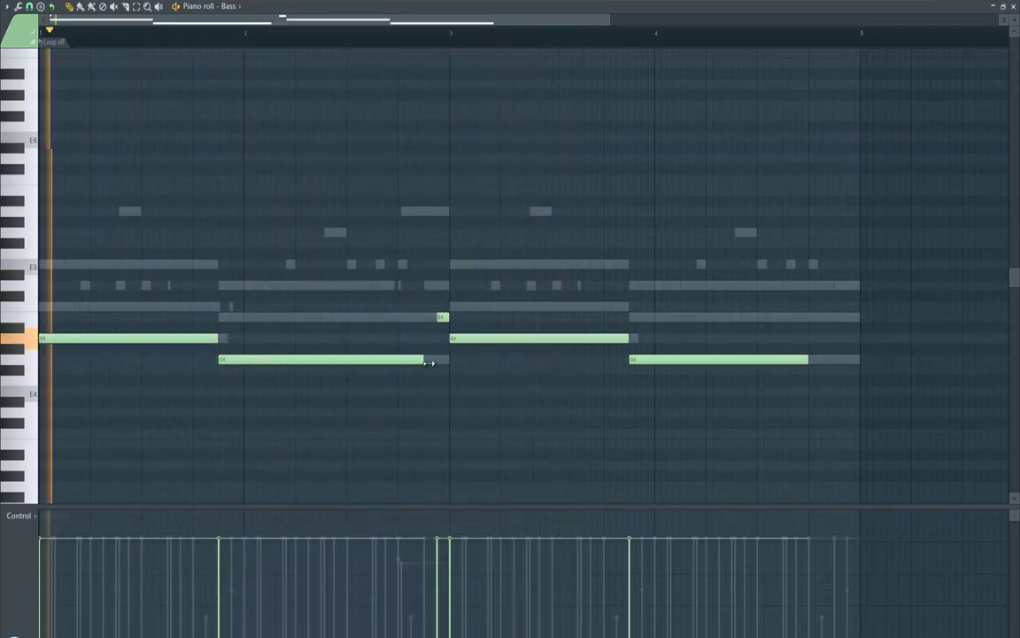
key(space)
drag(427, 363, 438, 364)
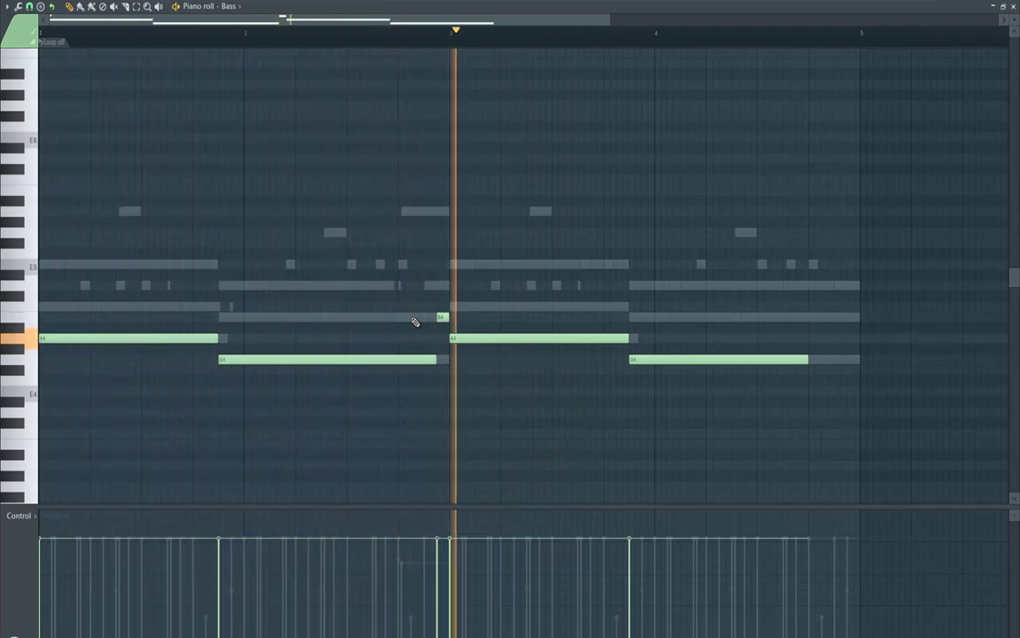
right_click(441, 316)
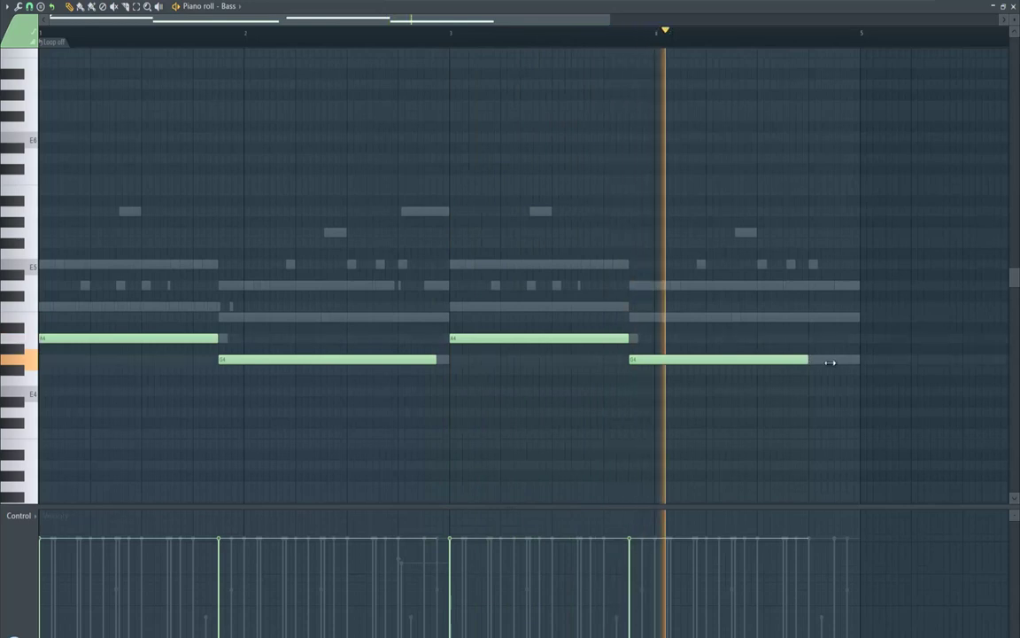
- Extend the last G4 bass note to the end of bar 4
drag(830, 363, 859, 371)
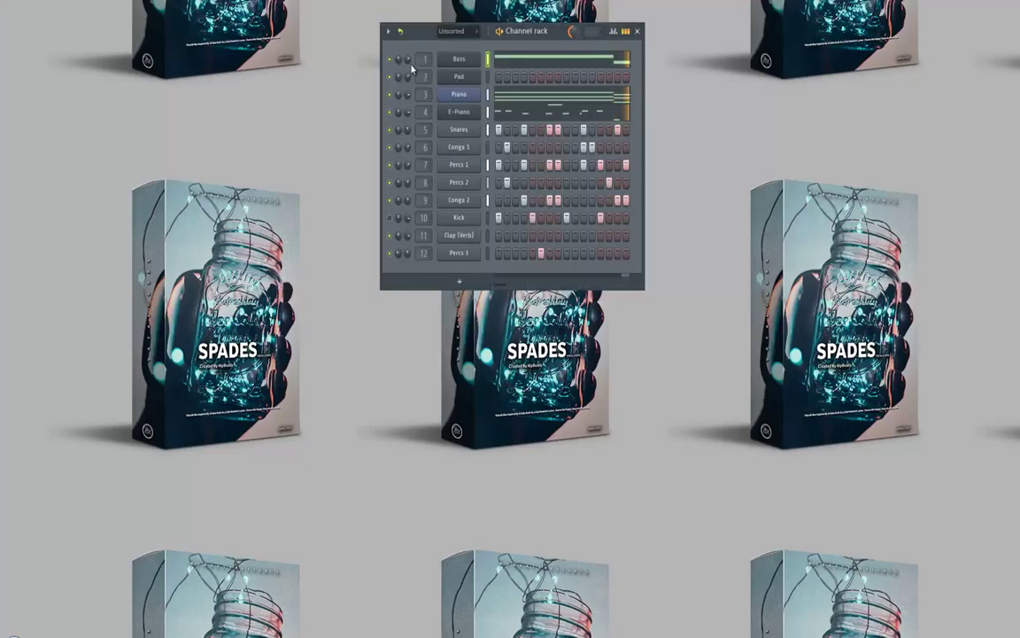
right_click(479, 94)
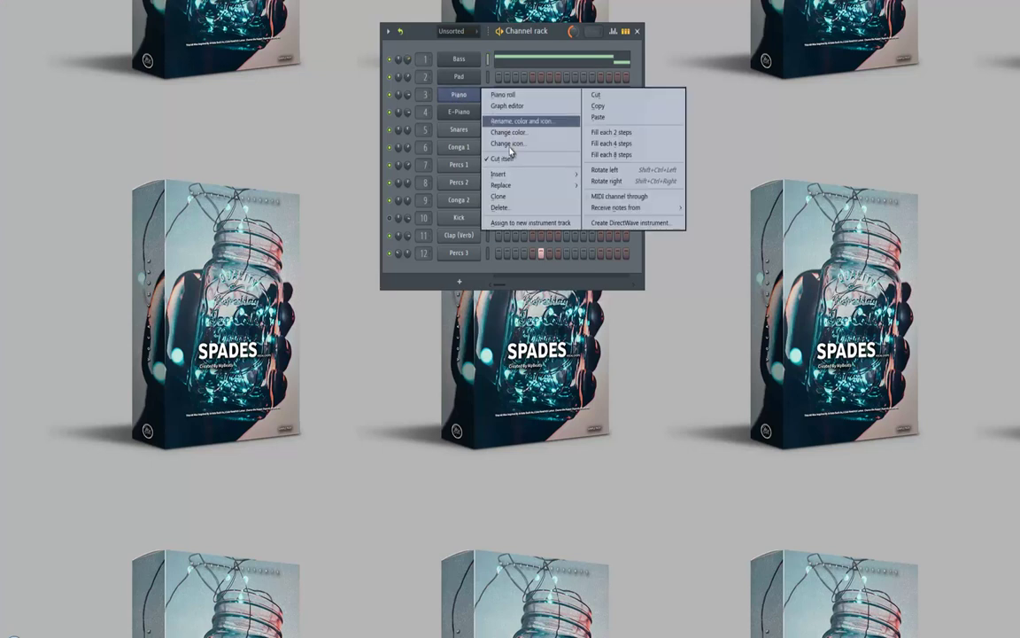
click(463, 113)
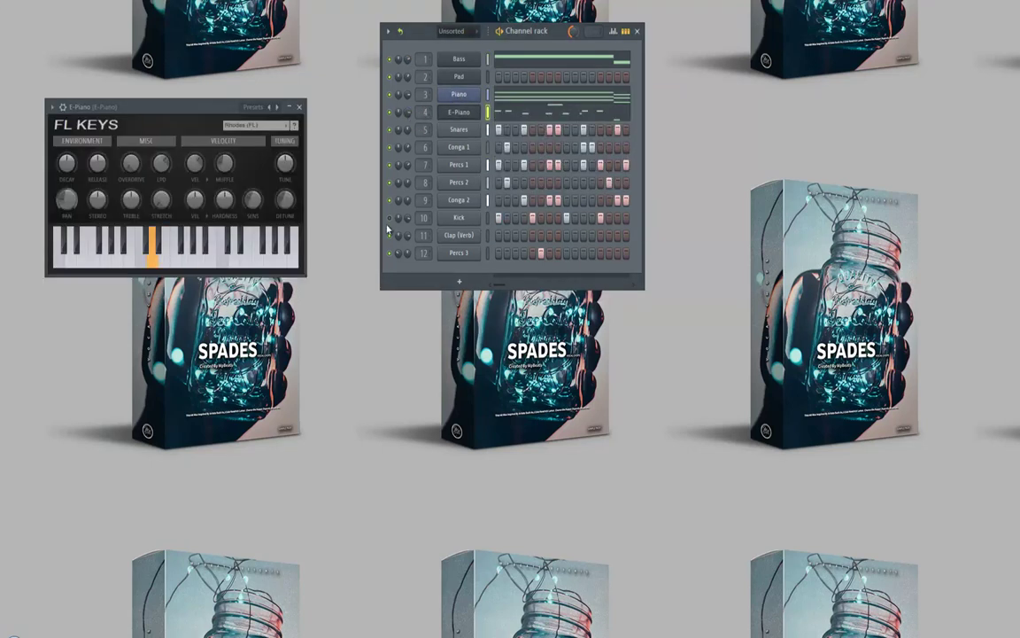
click(299, 107)
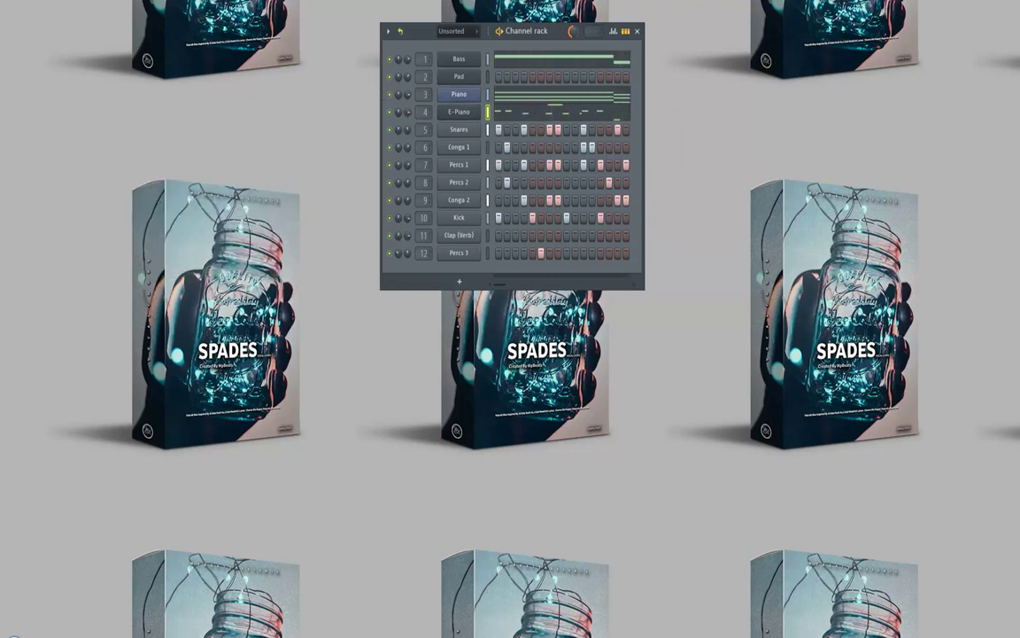
- Open the Pad channel's piano roll and try an E5 note at the start of bar 1, deleting it again
click(13, 1)
click(23, 18)
right_click(459, 77)
click(434, 71)
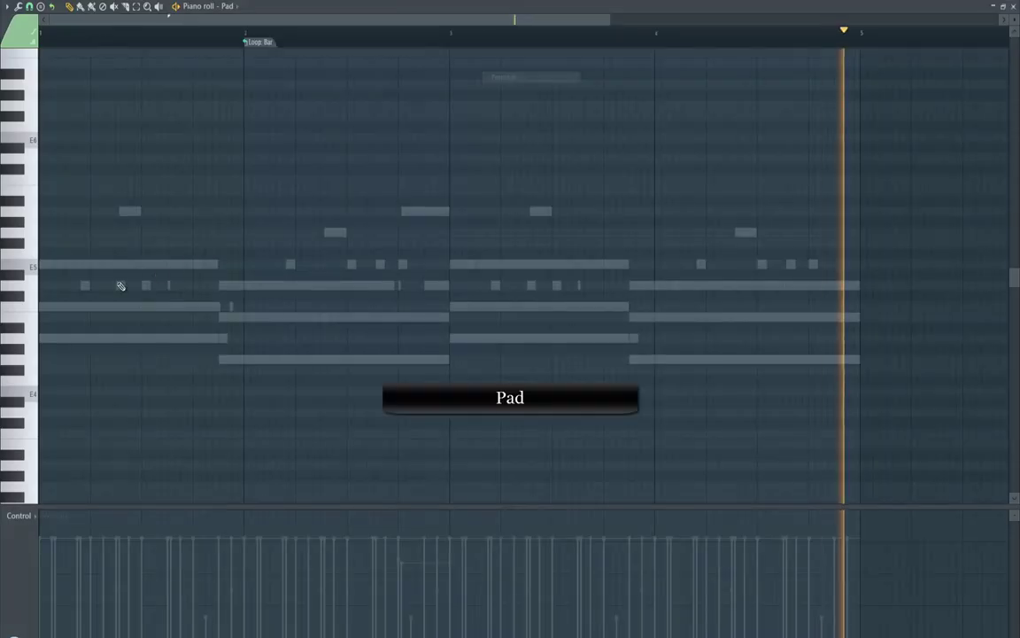
click(33, 263)
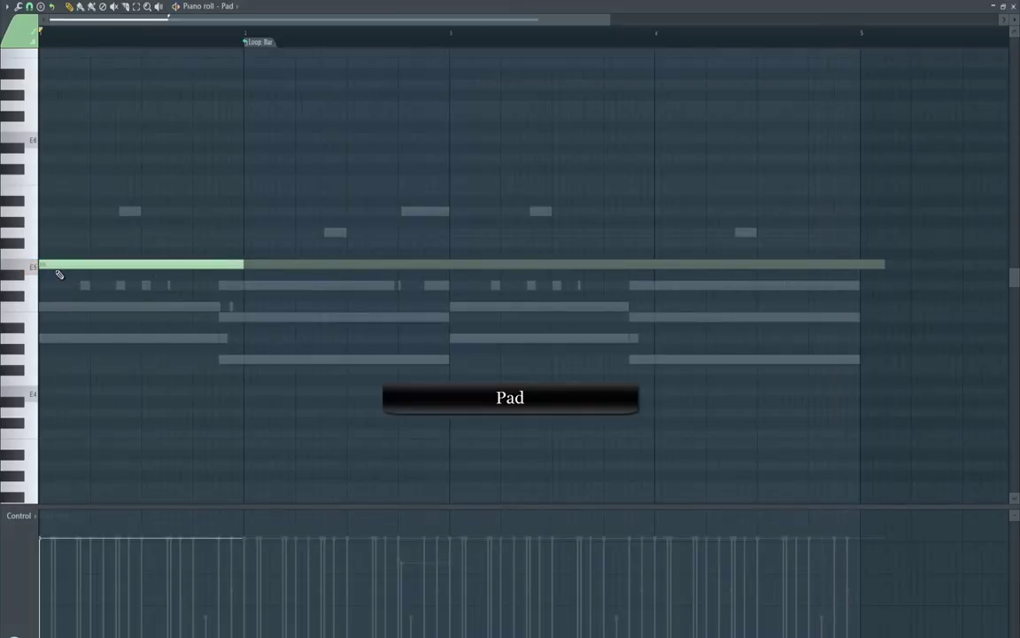
right_click(56, 268)
- Add an E6 Pad note of about three beats at the start of bar 1 and set the loop point to Don't loop
click(33, 135)
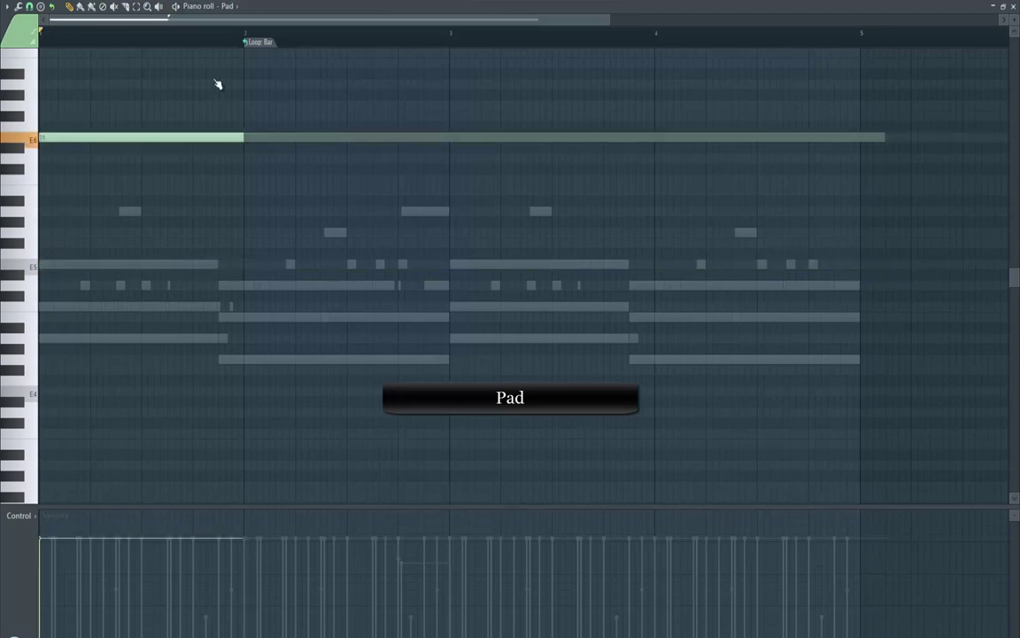
click(266, 46)
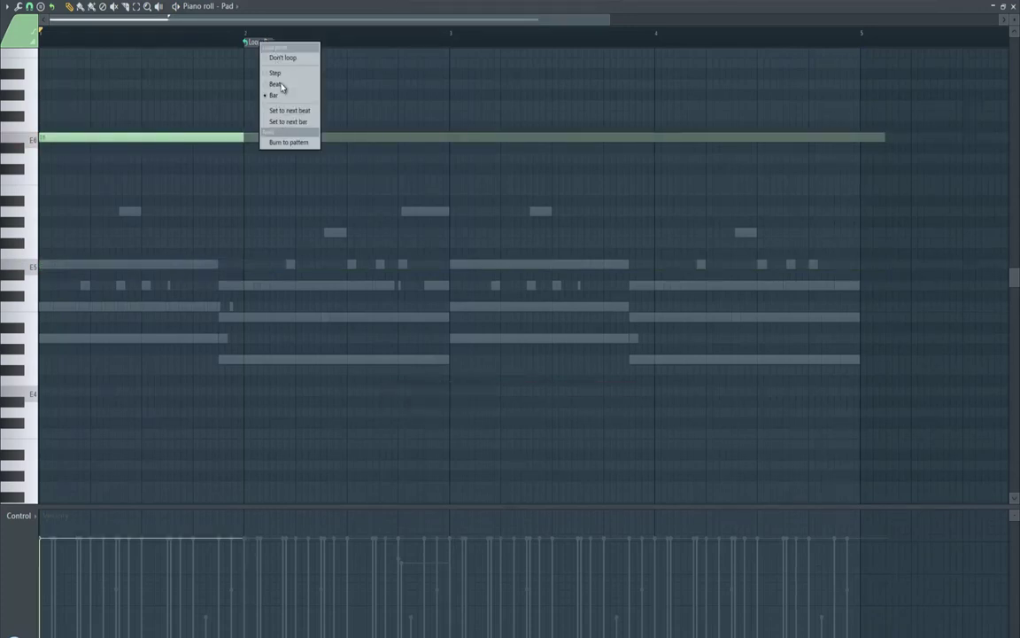
click(259, 56)
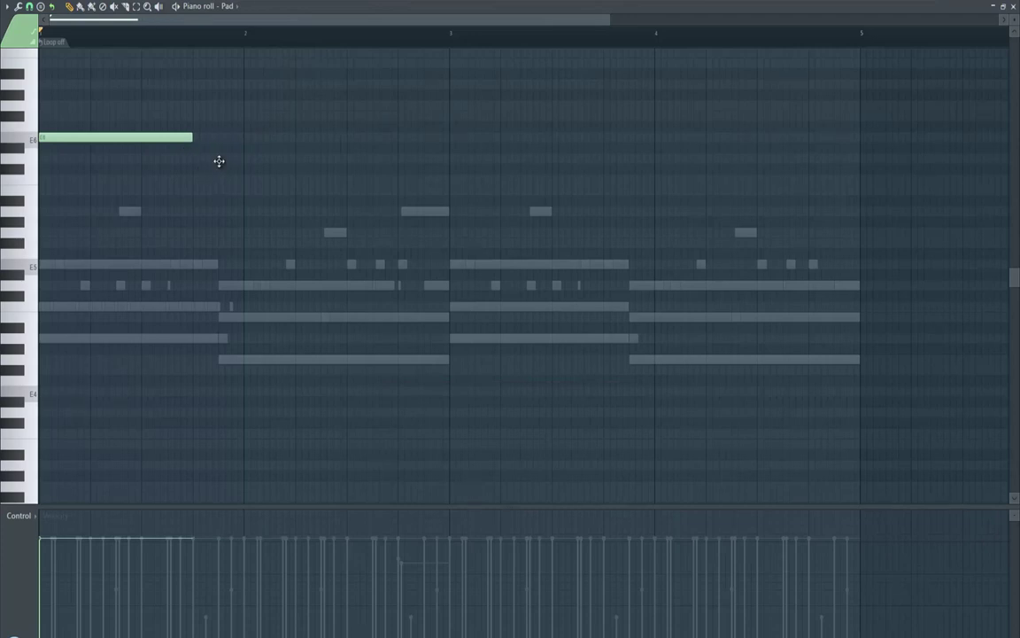
- Continue the Pad melody with a three-beat D6 note at the second chord and a B5 note directly after it
click(219, 160)
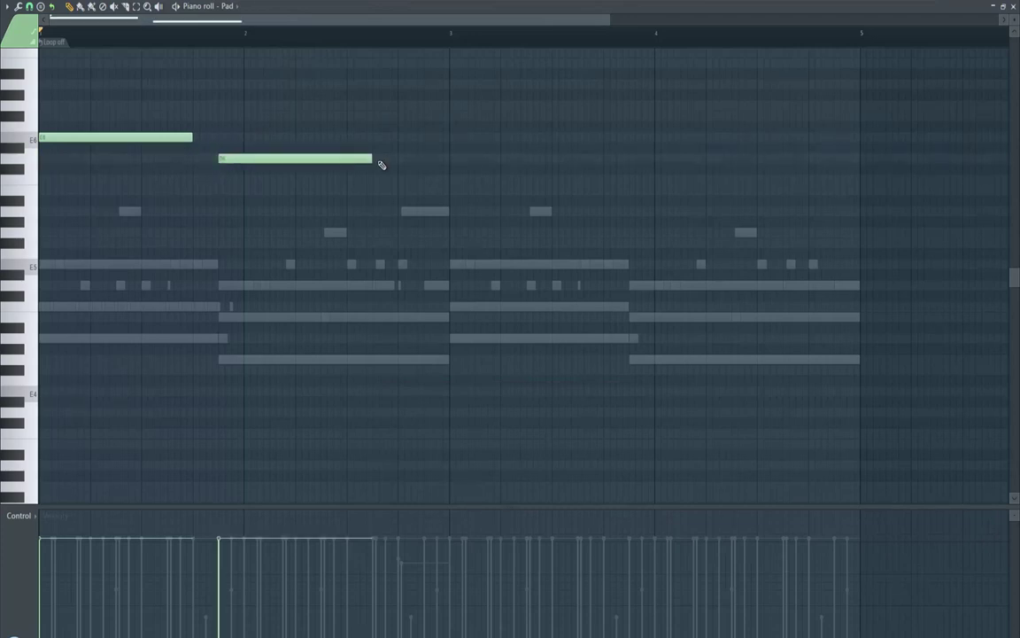
click(374, 211)
drag(379, 214, 372, 184)
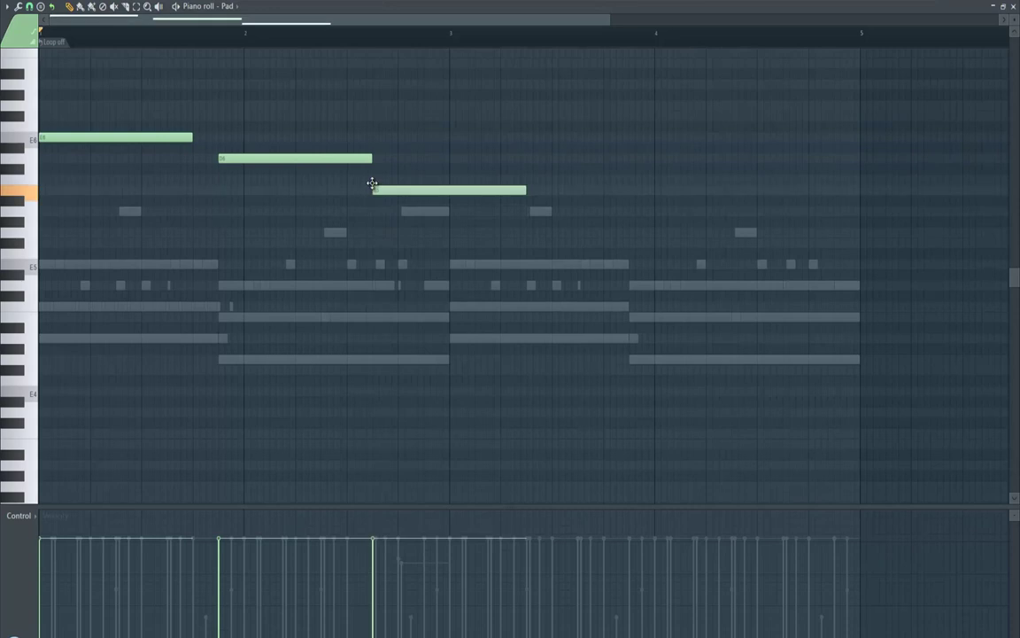
- Trim the B5 note at bar 3 and add a half-bar E7 note there, followed by a D7 note
scroll(476, 140, up, 3)
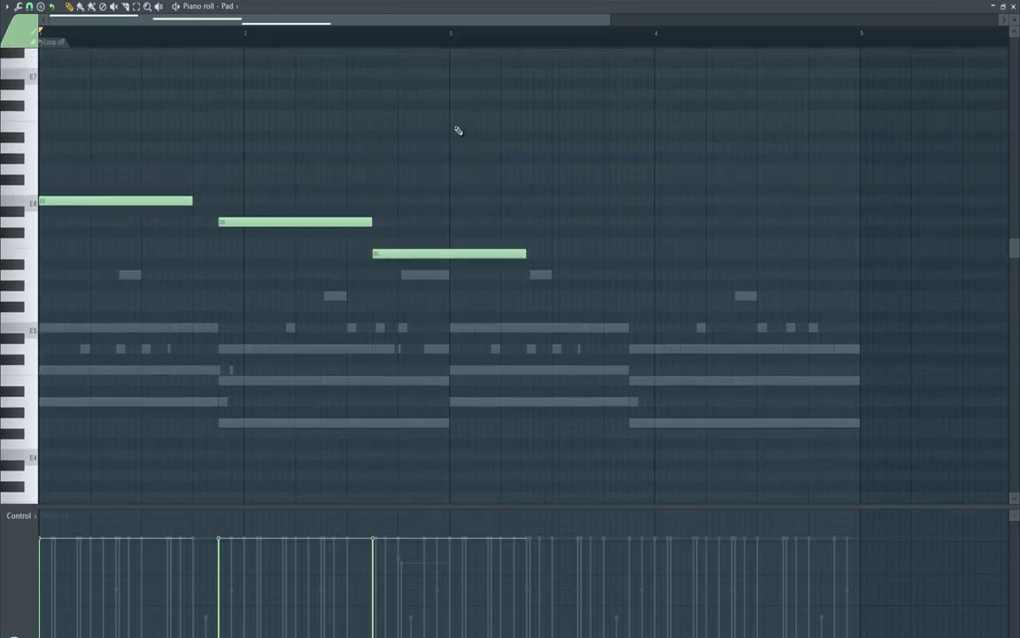
click(451, 95)
drag(457, 85, 450, 73)
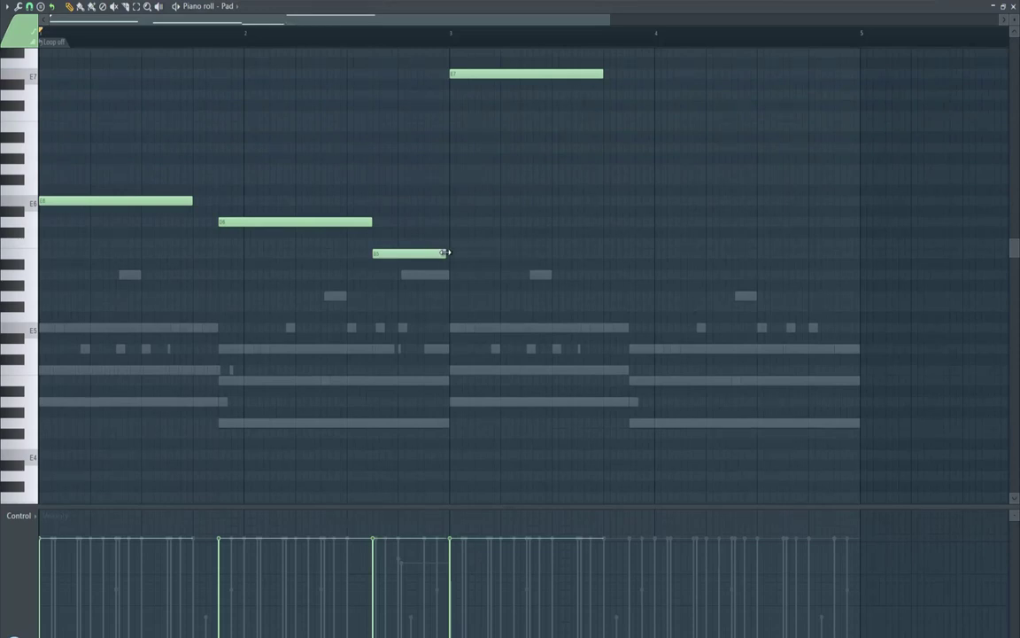
click(555, 94)
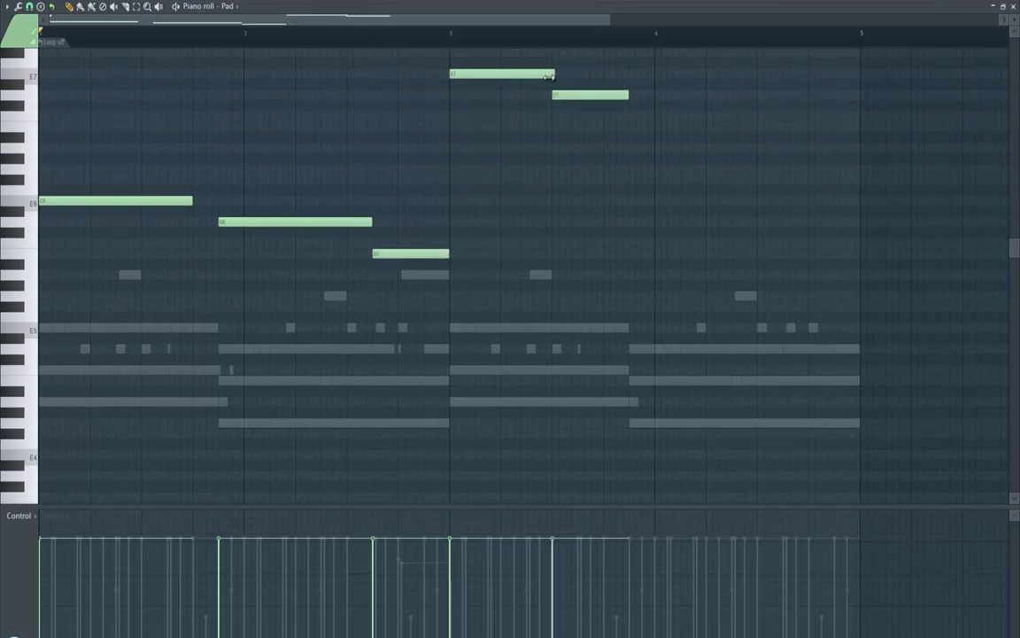
- Play back the Pad melody with the beat and extend the D7 note to the start of bar 4
key(space)
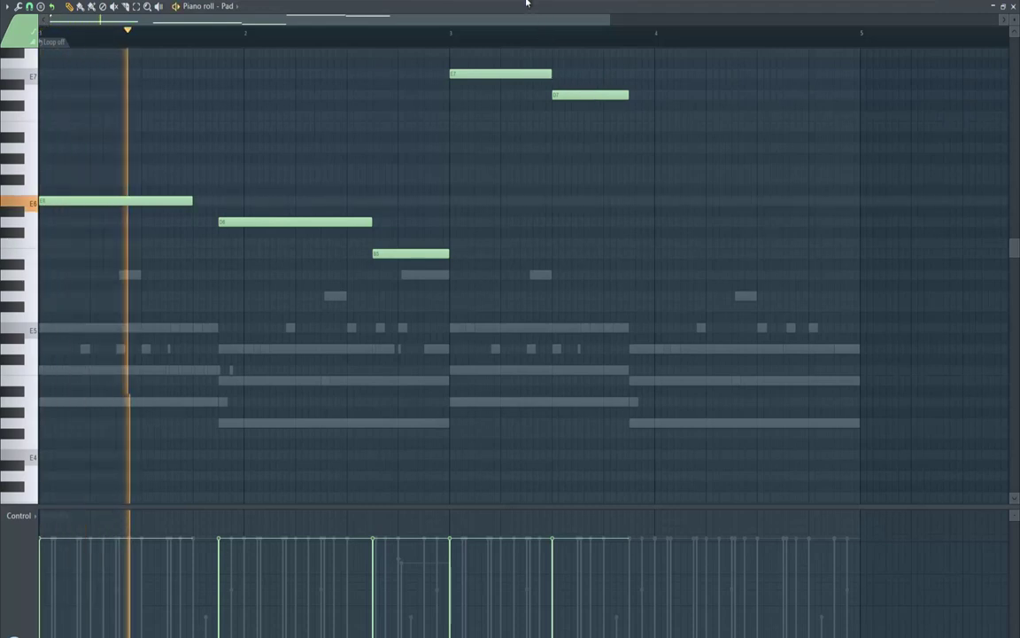
key(F6)
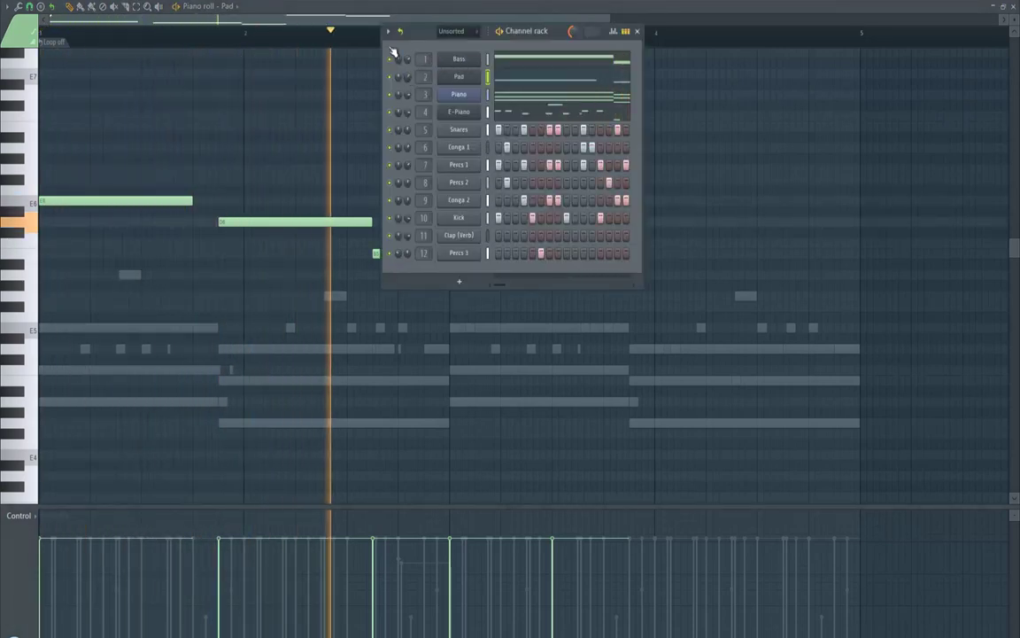
key(F6)
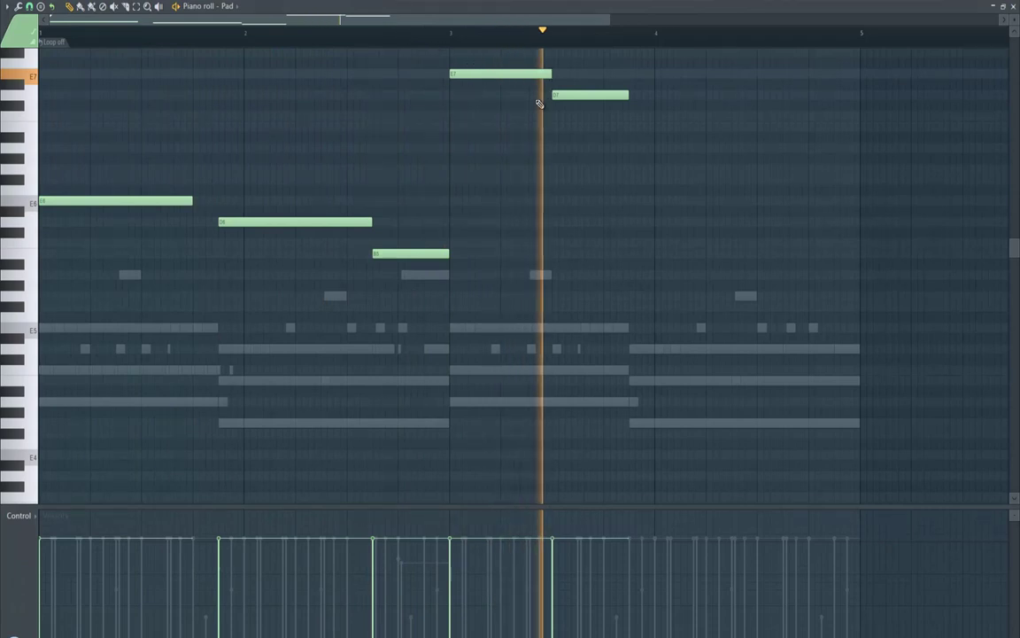
key(space)
drag(626, 96, 646, 96)
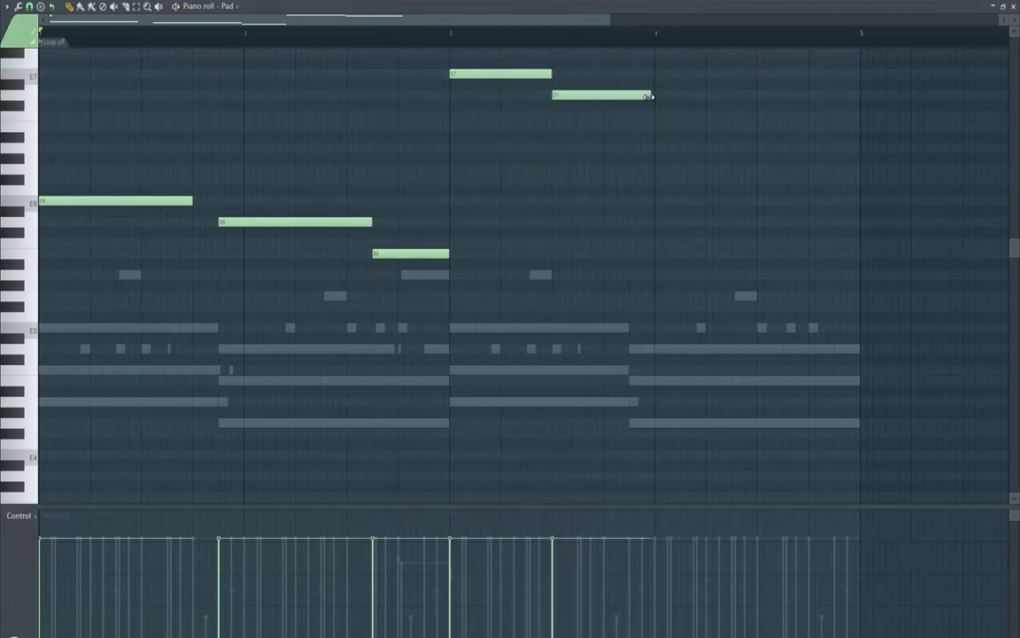
- Add half-bar B6 and D6 Pad notes to fill bar 4 and play the pattern
drag(660, 206, 655, 94)
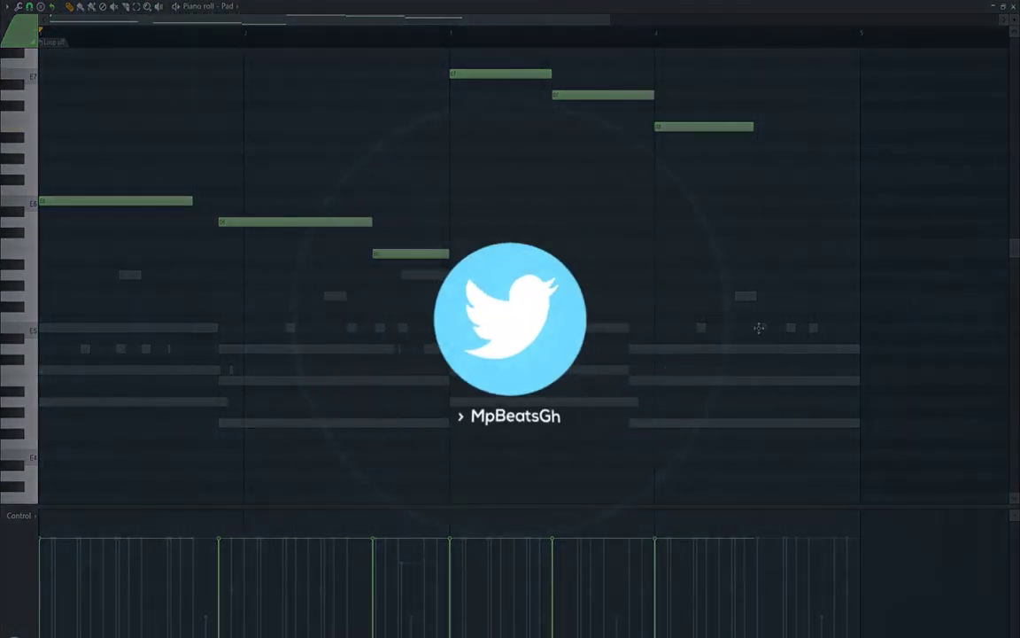
drag(762, 327, 762, 219)
key(space)
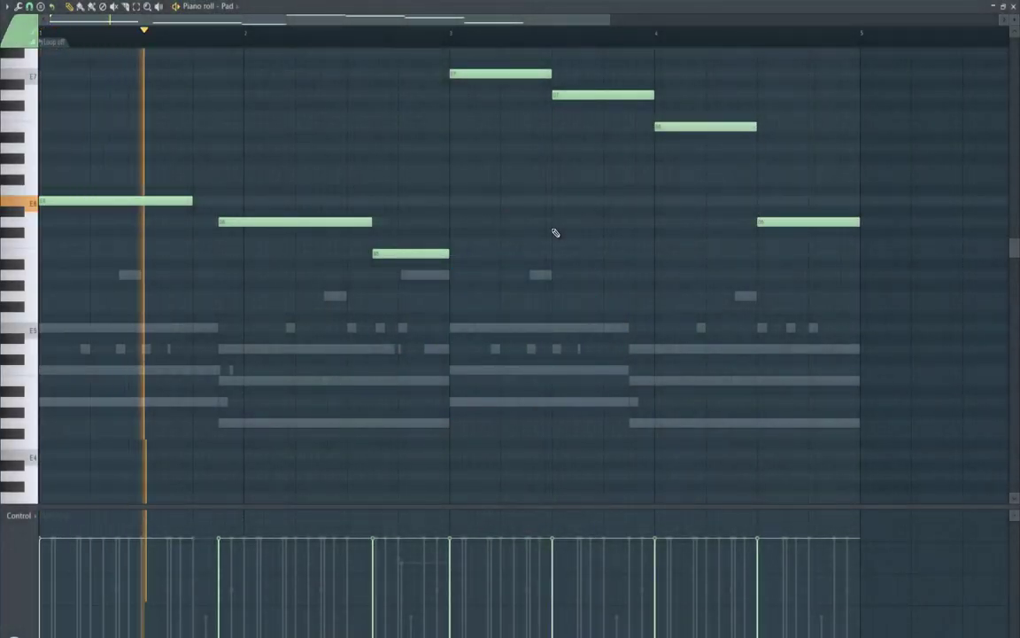
- Extend the first E6 Pad note to meet the D6 note and add a long D5 note an octave below that D6
drag(197, 200, 219, 201)
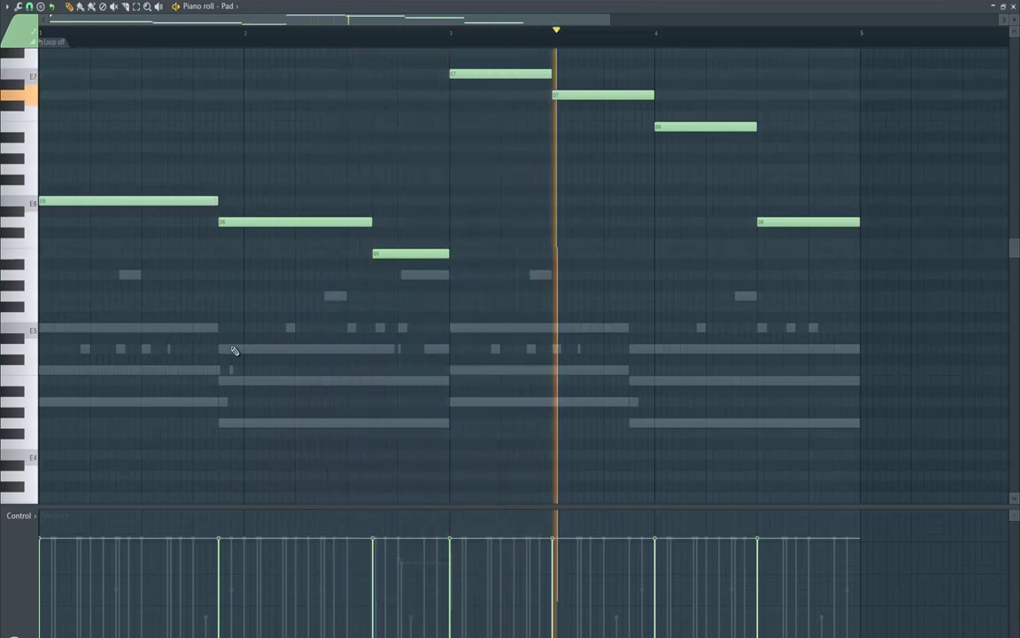
click(219, 348)
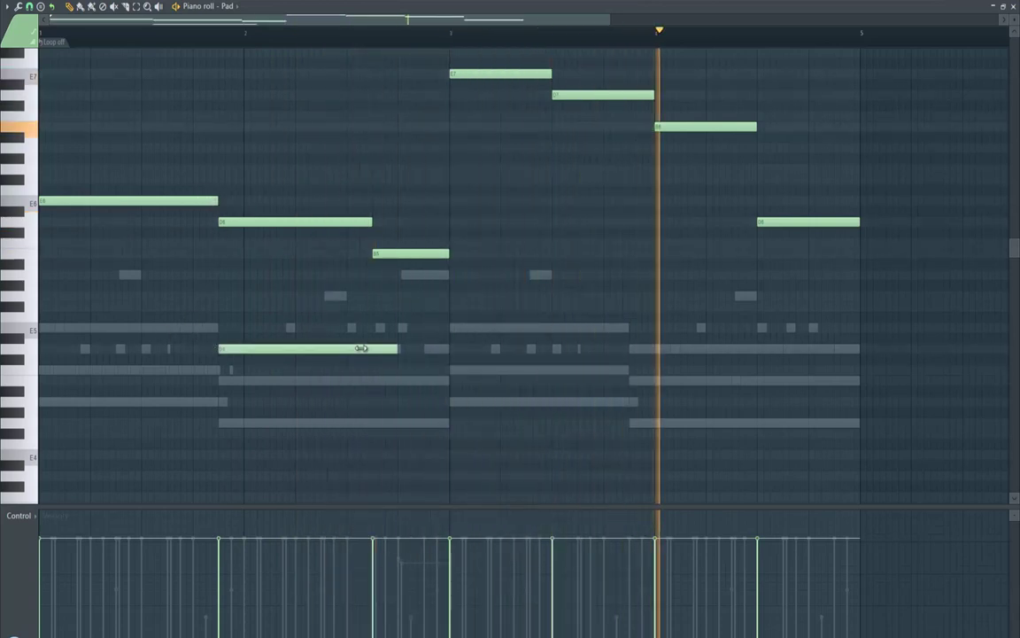
click(455, 330)
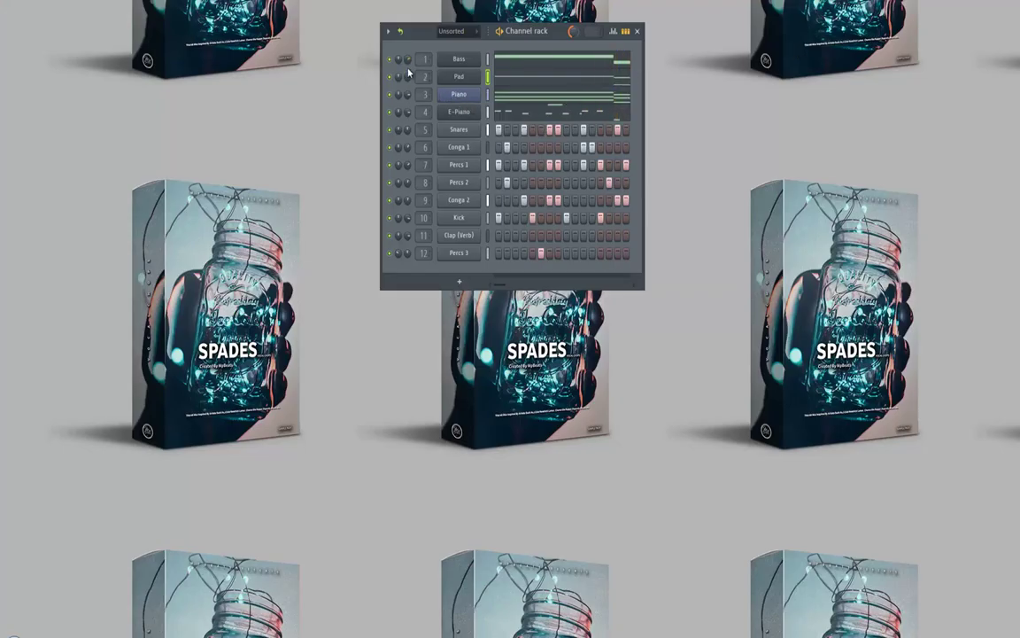
- Move the E-Piano melody notes in bars 3 and 4 up one octave and play the result
right_click(460, 113)
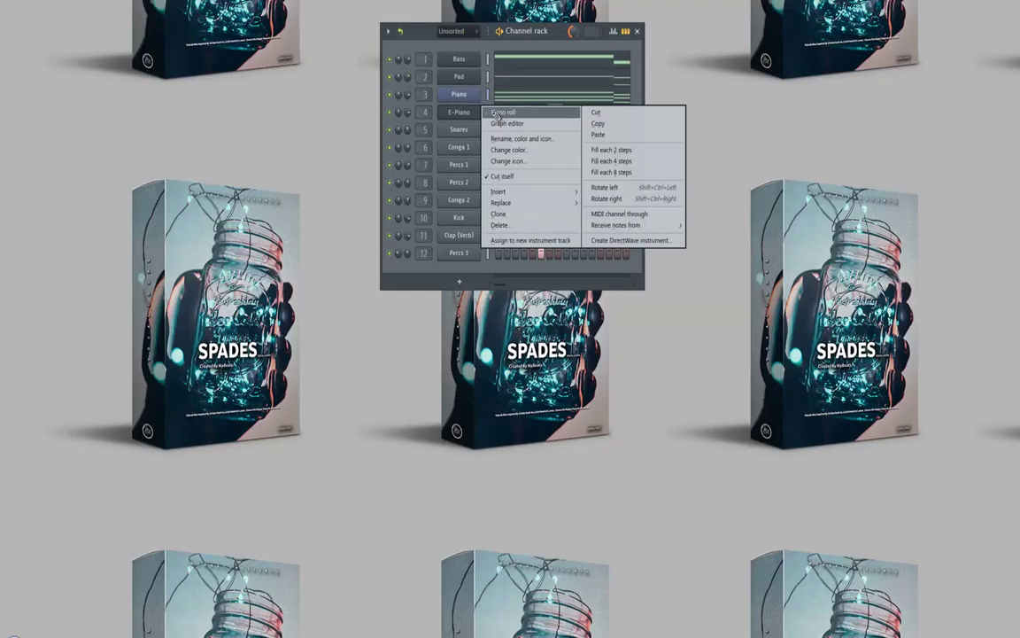
click(498, 115)
key(space)
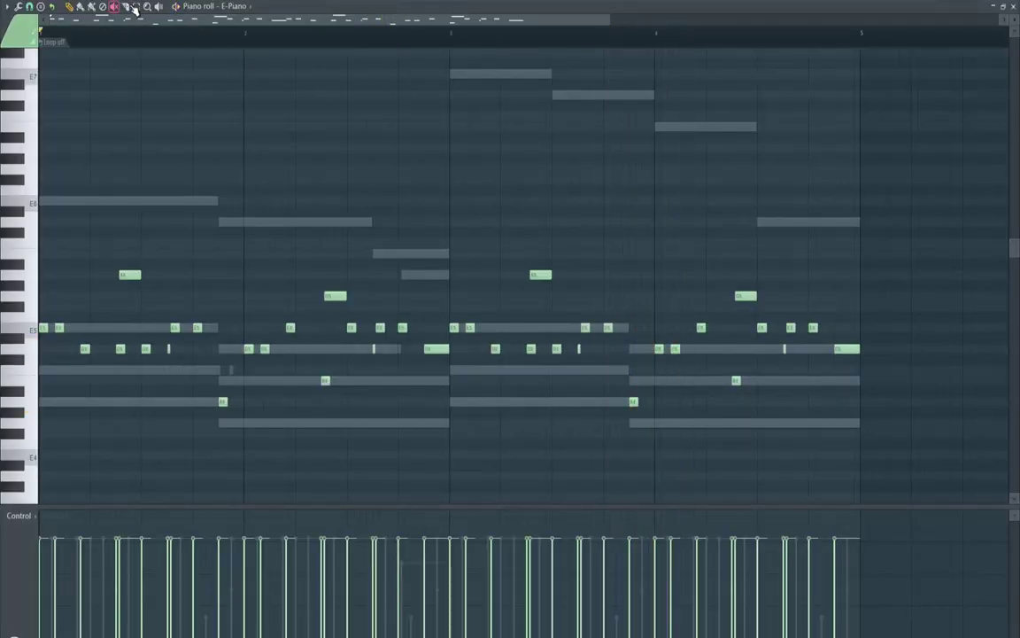
drag(454, 207, 864, 463)
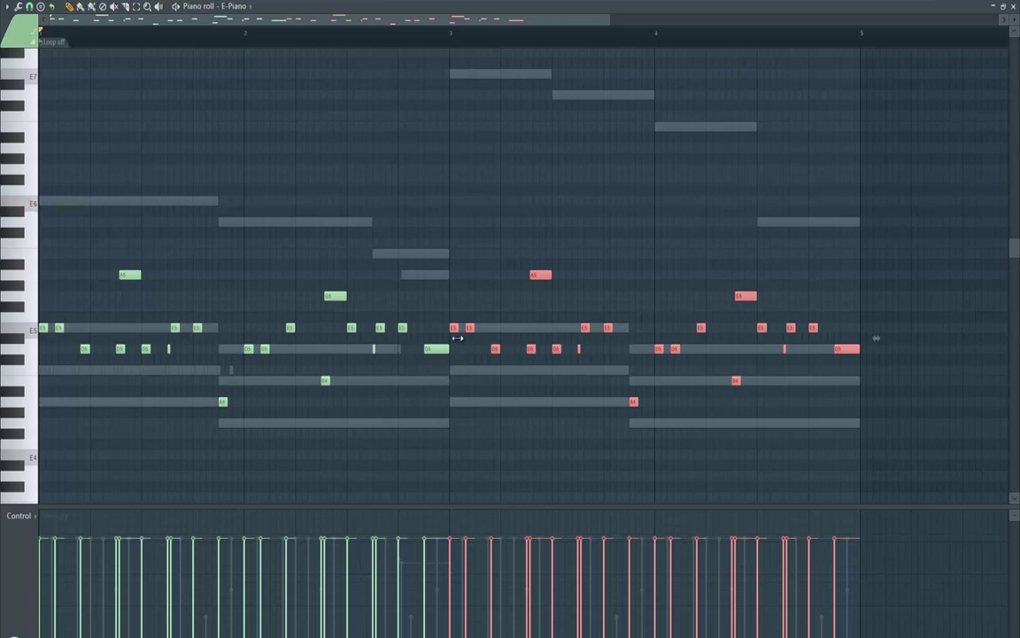
drag(454, 328, 454, 198)
key(space)
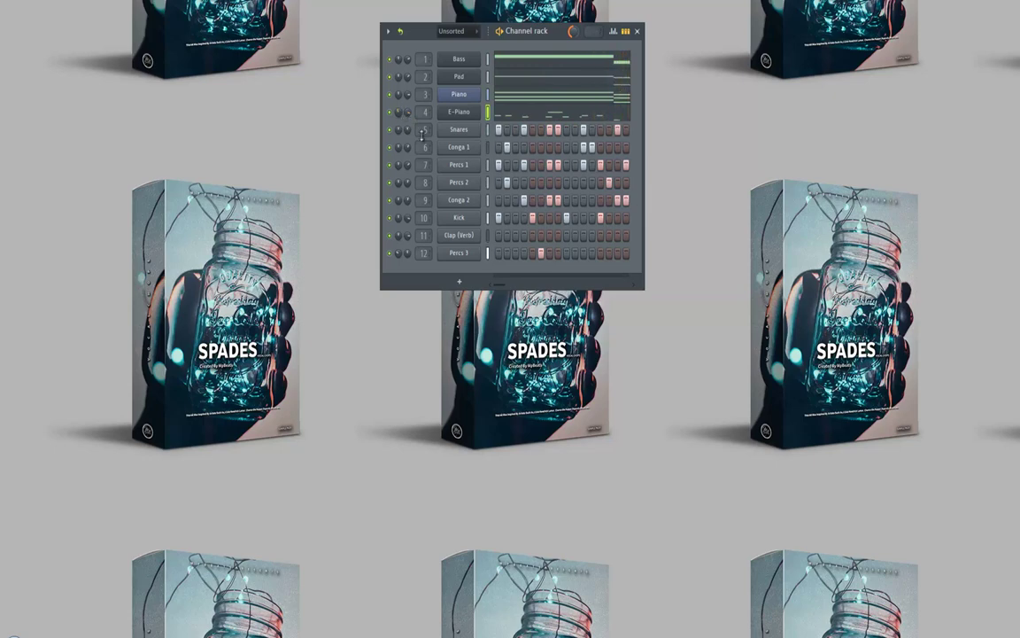
- Burn the Snares channel's one-bar loop to the pattern and lengthen all its notes to one step
right_click(482, 133)
click(503, 130)
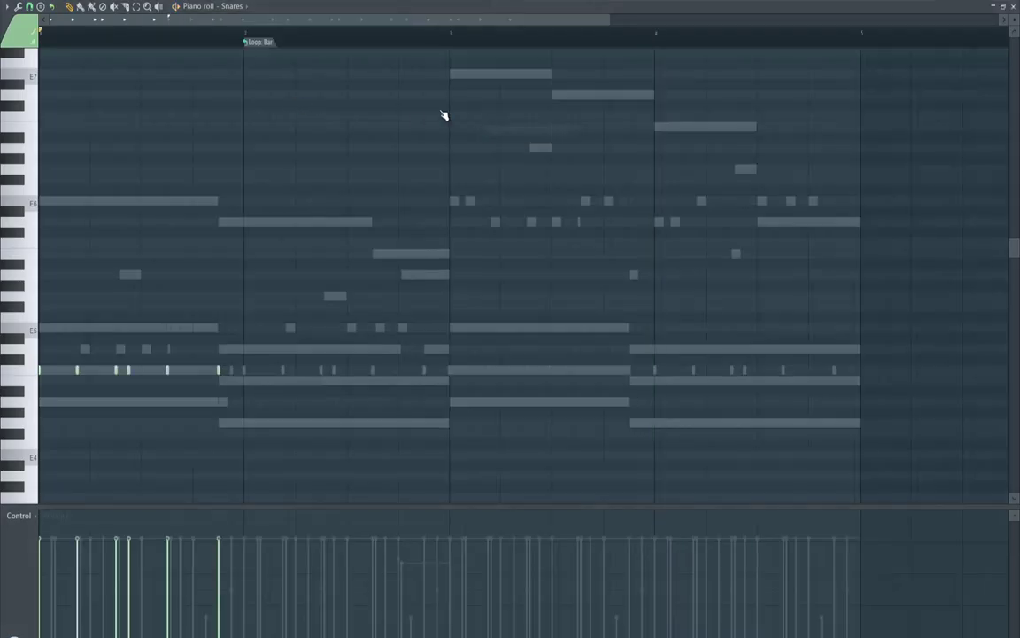
click(258, 46)
click(286, 143)
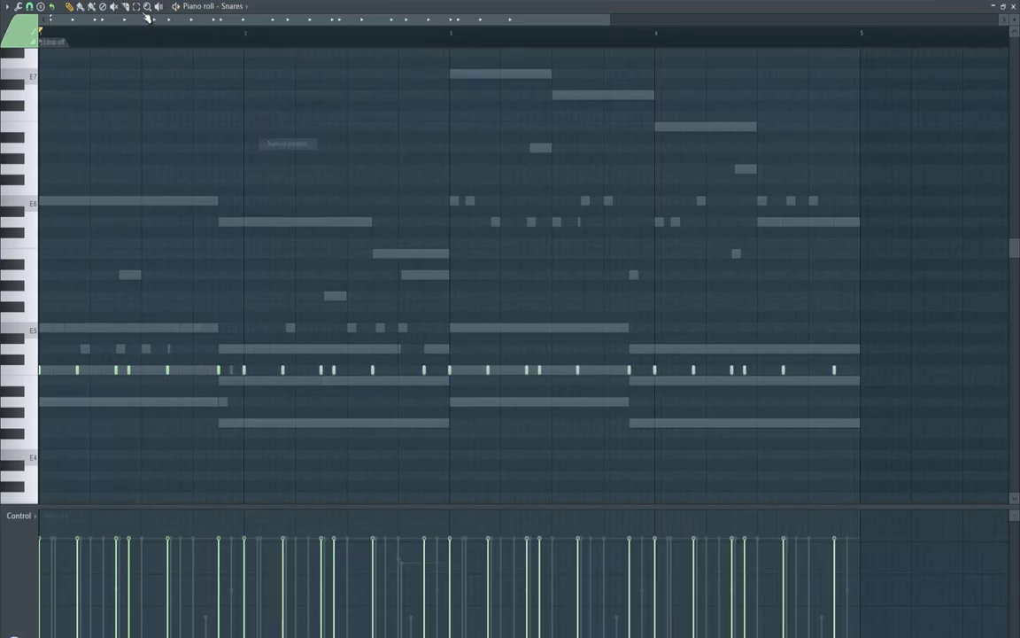
double_click(31, 370)
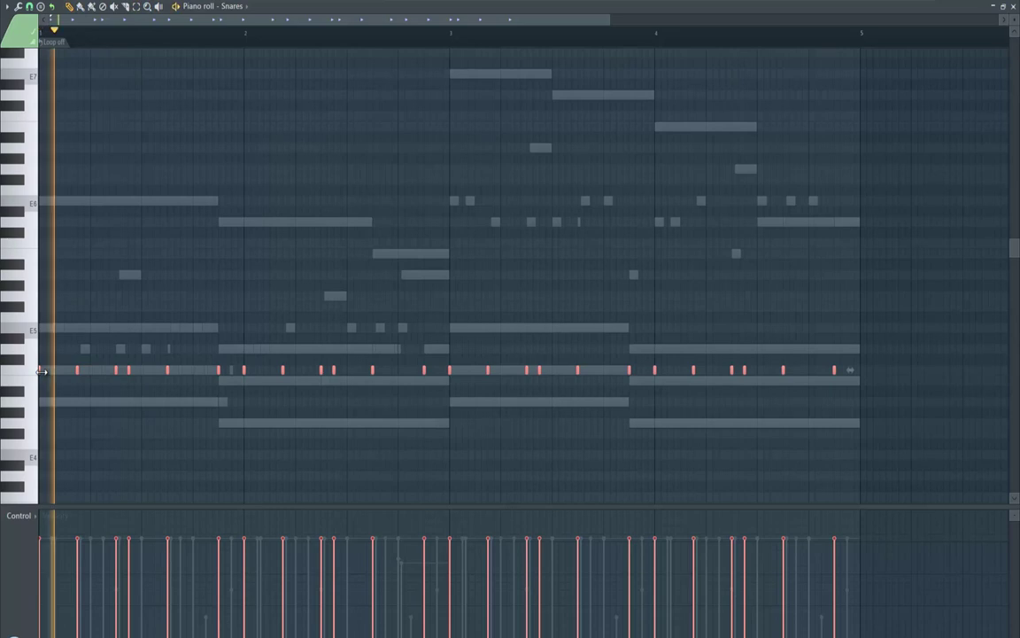
drag(41, 371, 53, 370)
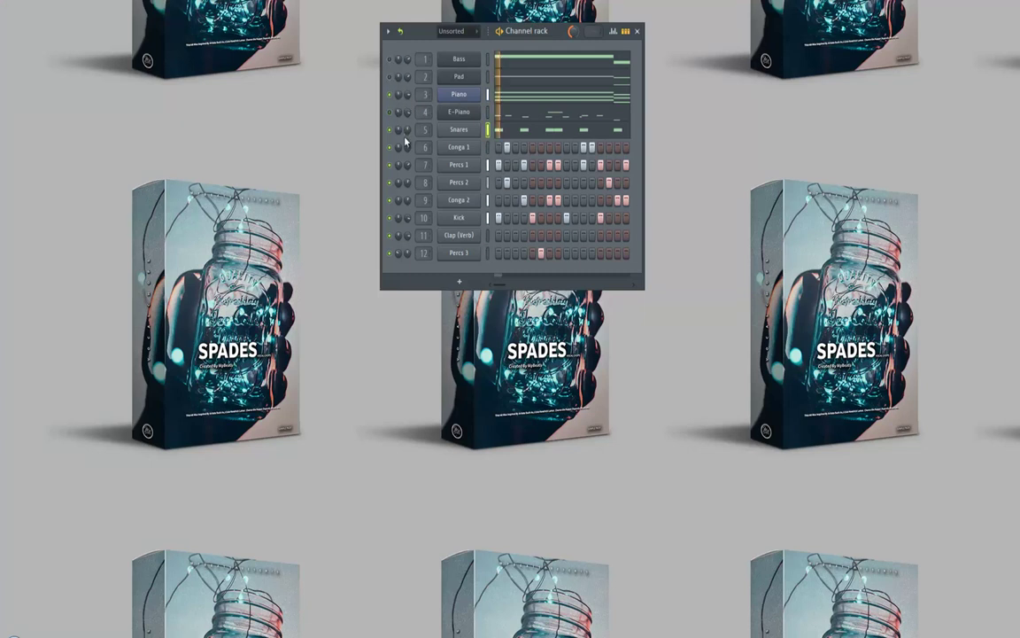
- Burn the Conga 1 channel's one-bar loop to the pattern in its piano roll
right_click(475, 147)
click(499, 149)
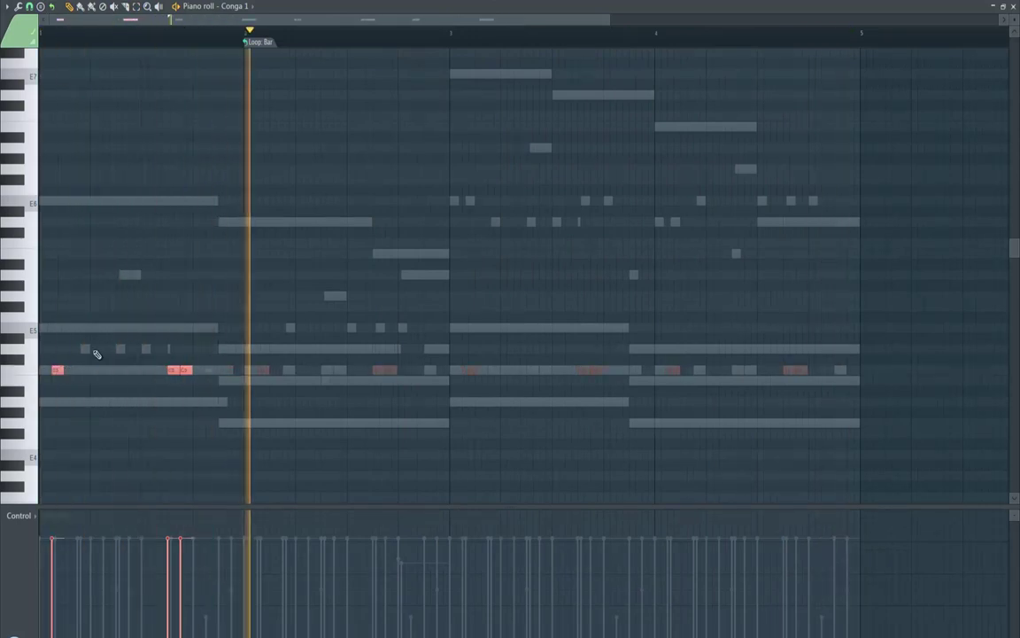
click(263, 42)
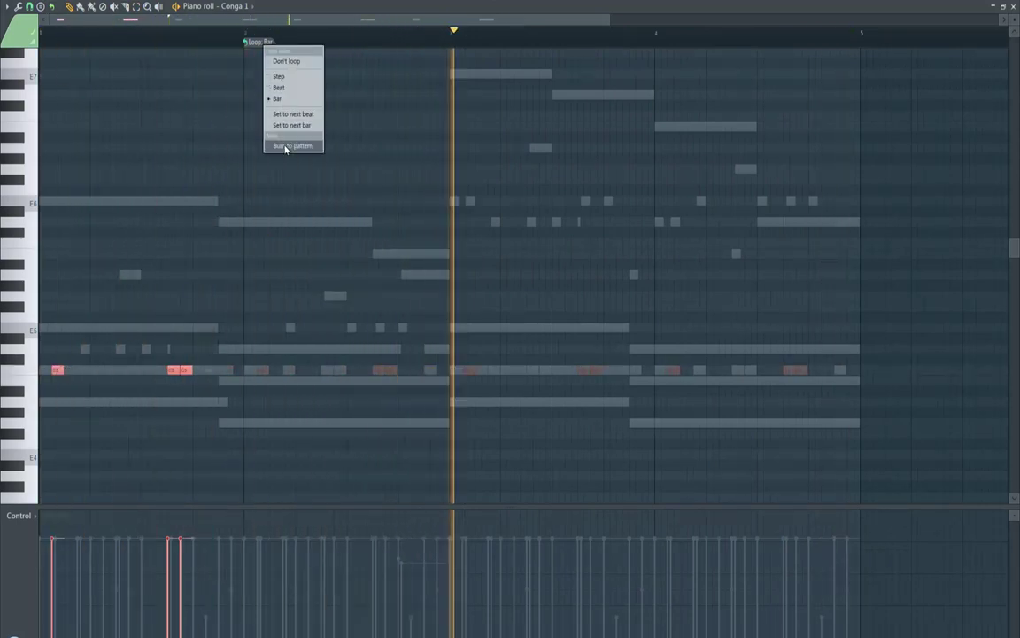
click(286, 146)
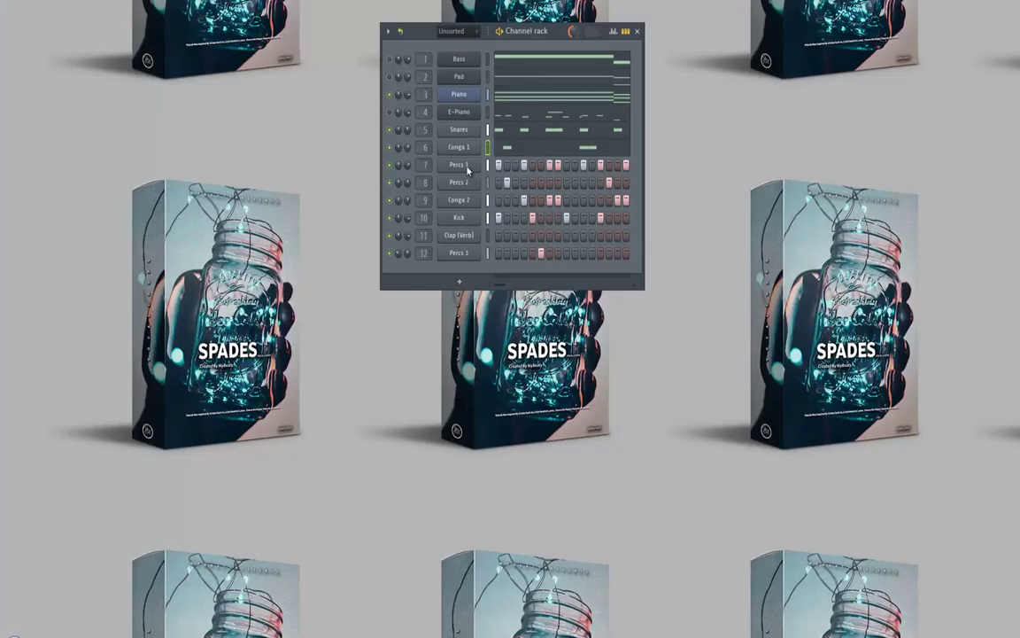
- Lengthen the Percs 1 channel's notes to one step and burn its one-bar loop to the pattern
right_click(468, 170)
click(488, 167)
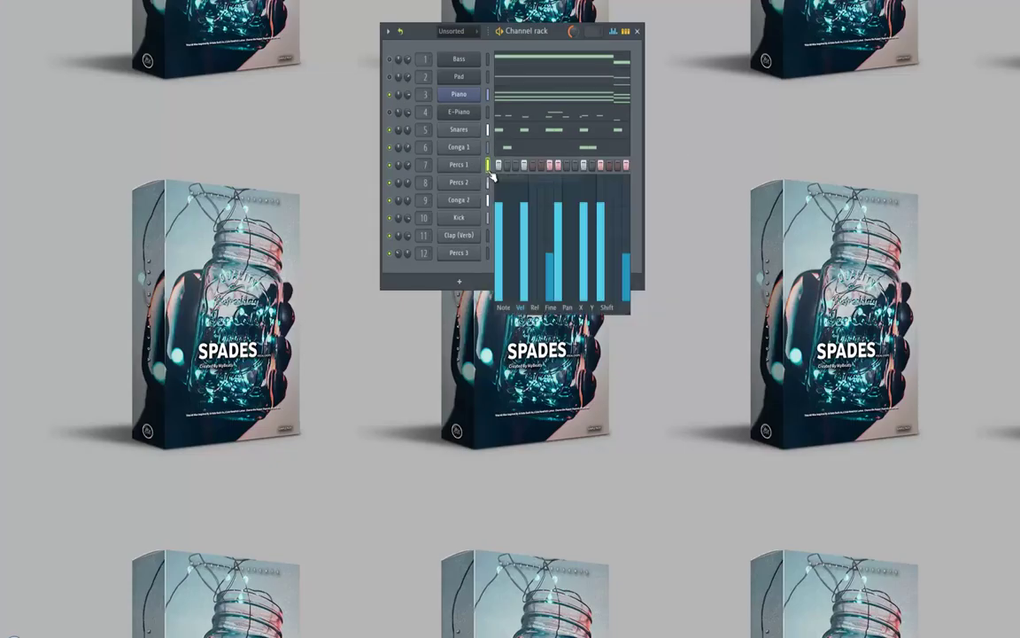
right_click(488, 168)
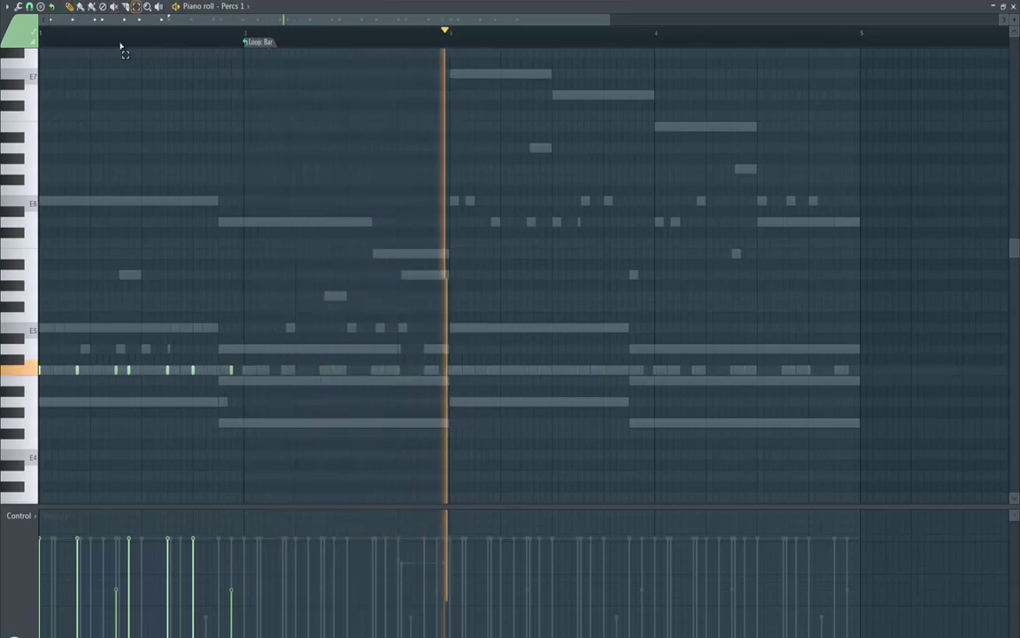
click(38, 371)
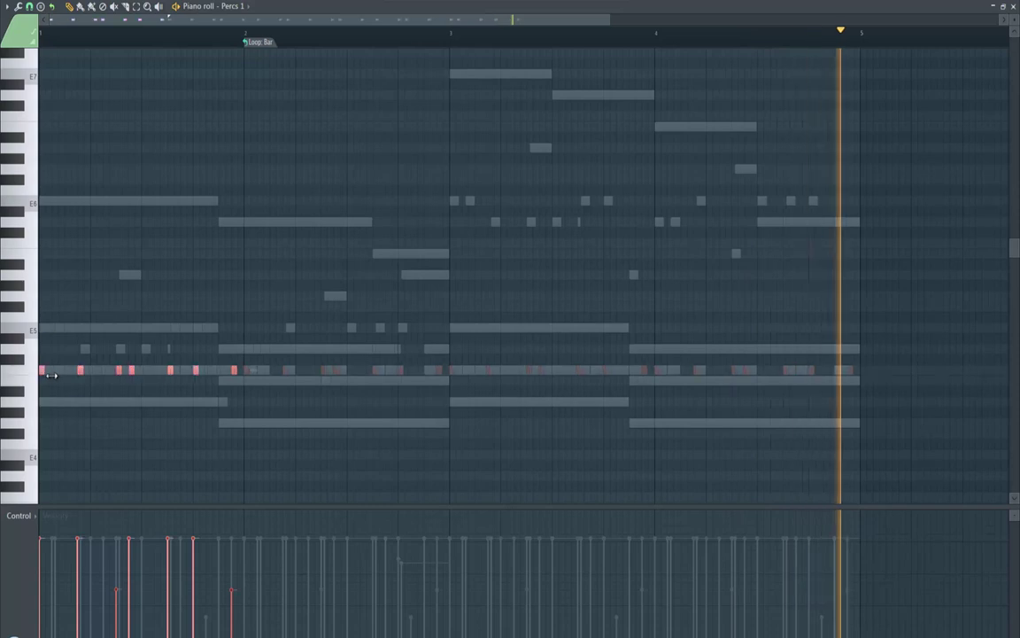
click(269, 43)
click(288, 145)
key(F6)
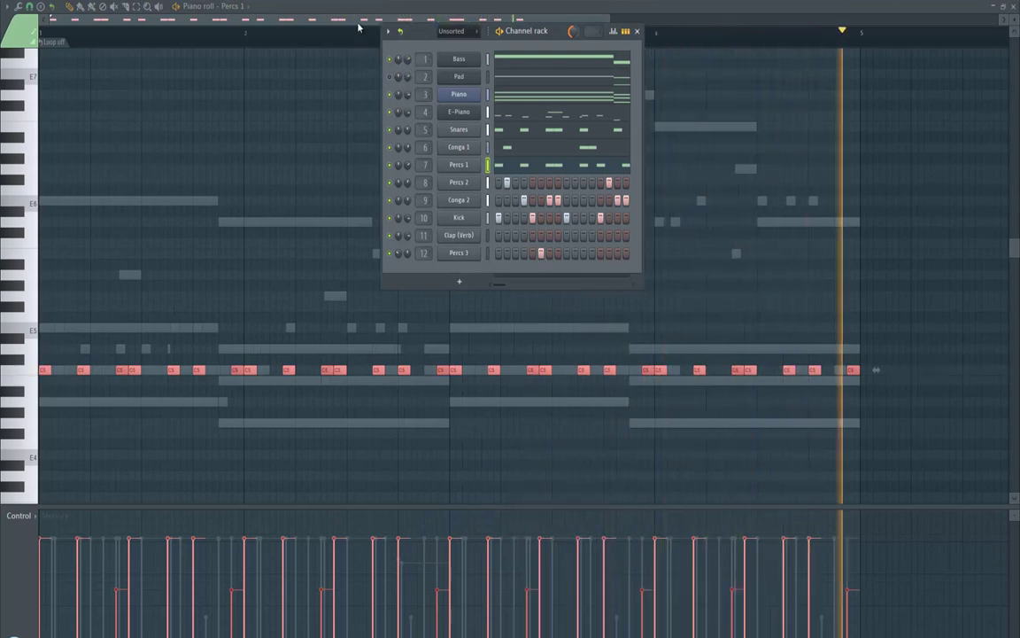
key(F6)
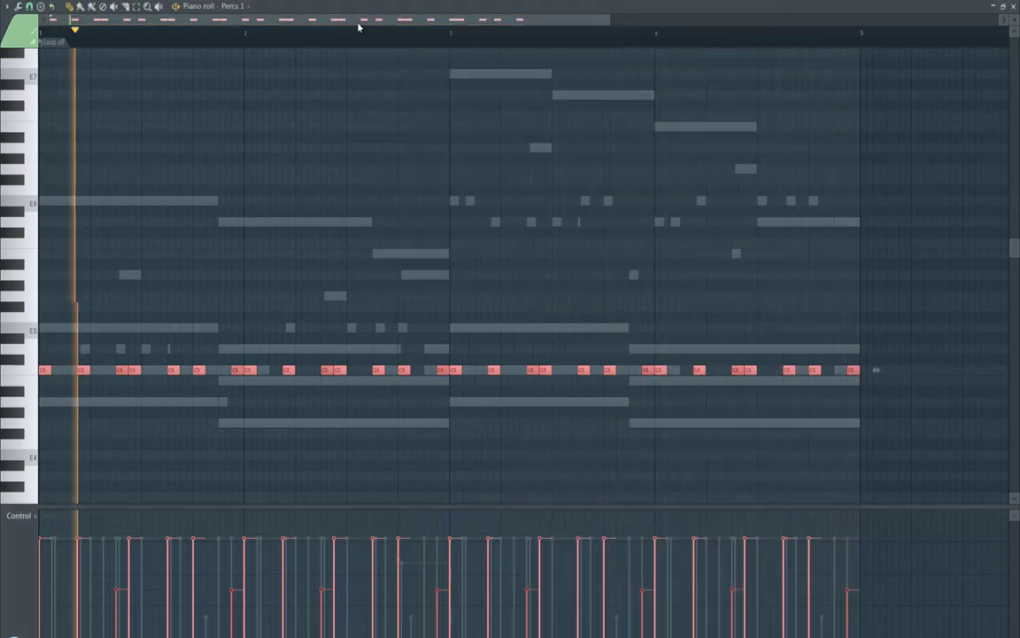
click(1003, 7)
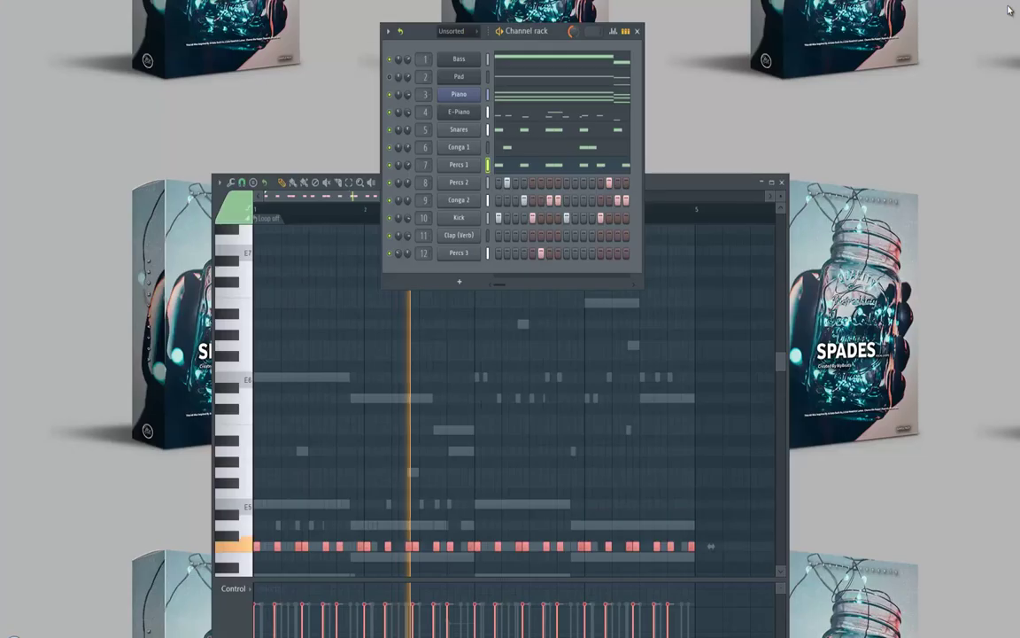
click(781, 184)
- Burn the Percs 2 channel's one-bar loop to the pattern and lengthen all its notes to one step
right_click(469, 184)
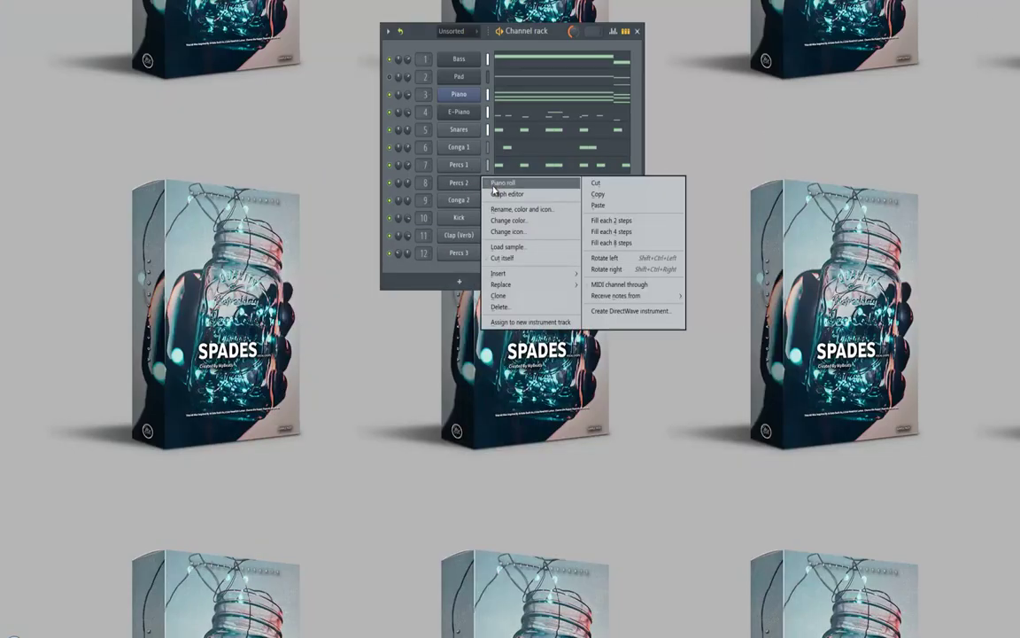
click(447, 170)
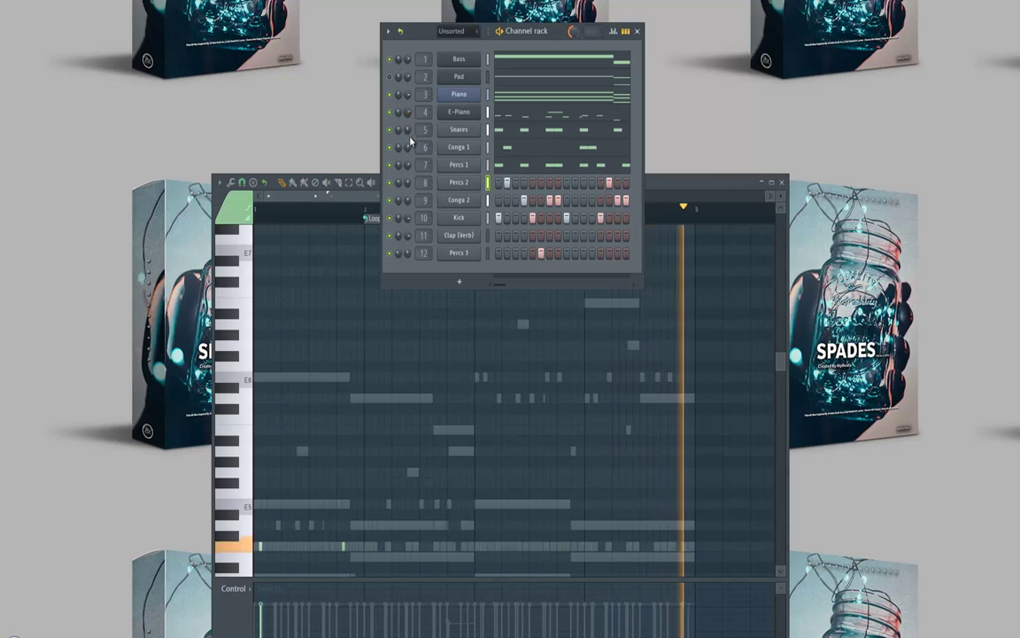
click(771, 182)
click(268, 41)
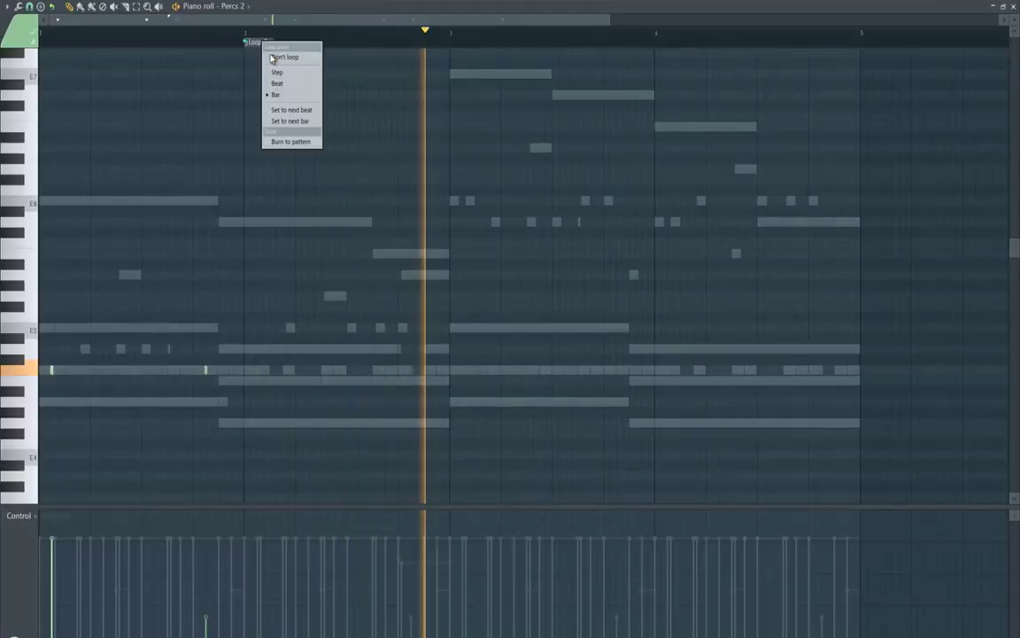
click(275, 141)
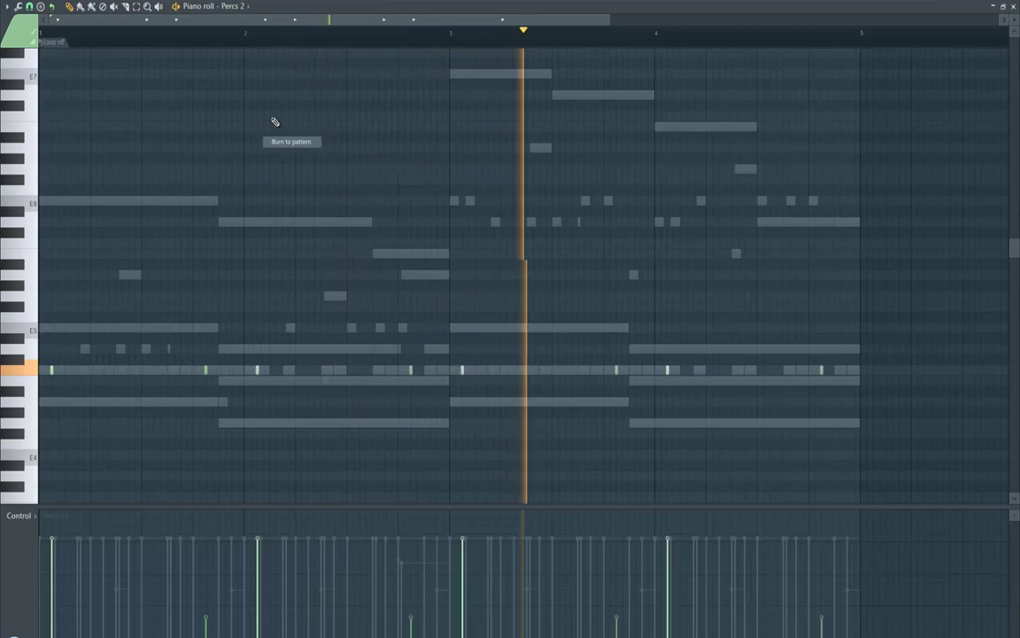
click(138, 8)
click(32, 372)
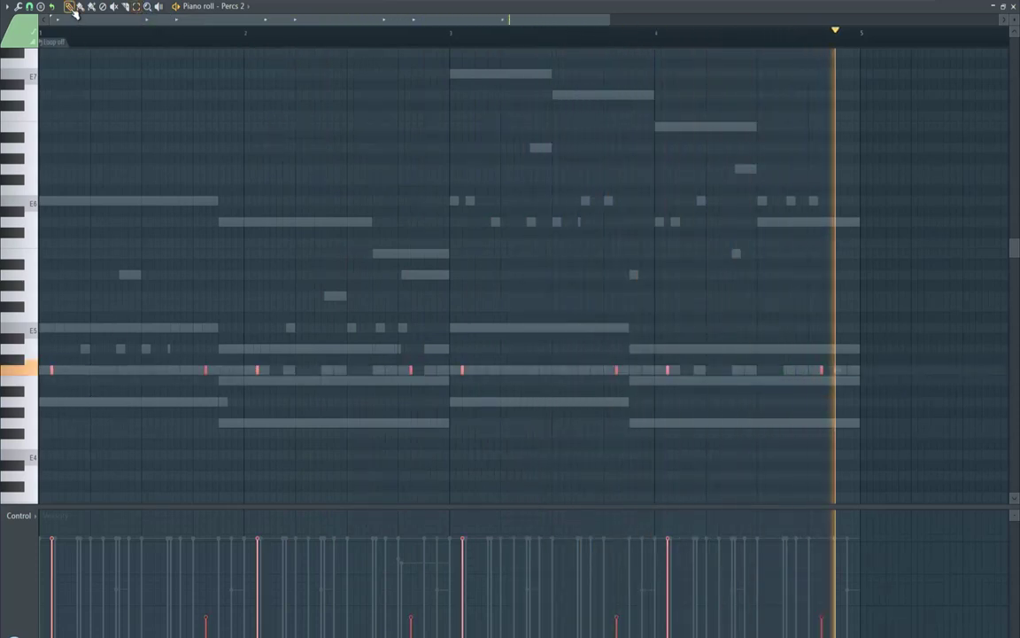
drag(58, 372, 63, 370)
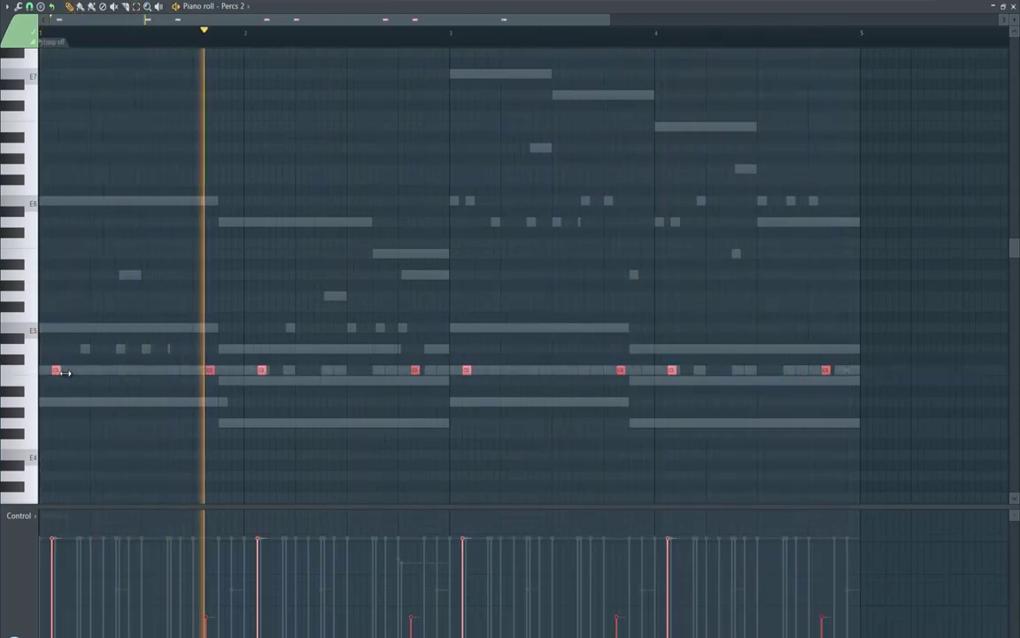
click(1013, 6)
- Burn the Conga 2 channel's one-bar loop to the pattern and lengthen all its notes to one step
right_click(460, 203)
click(452, 209)
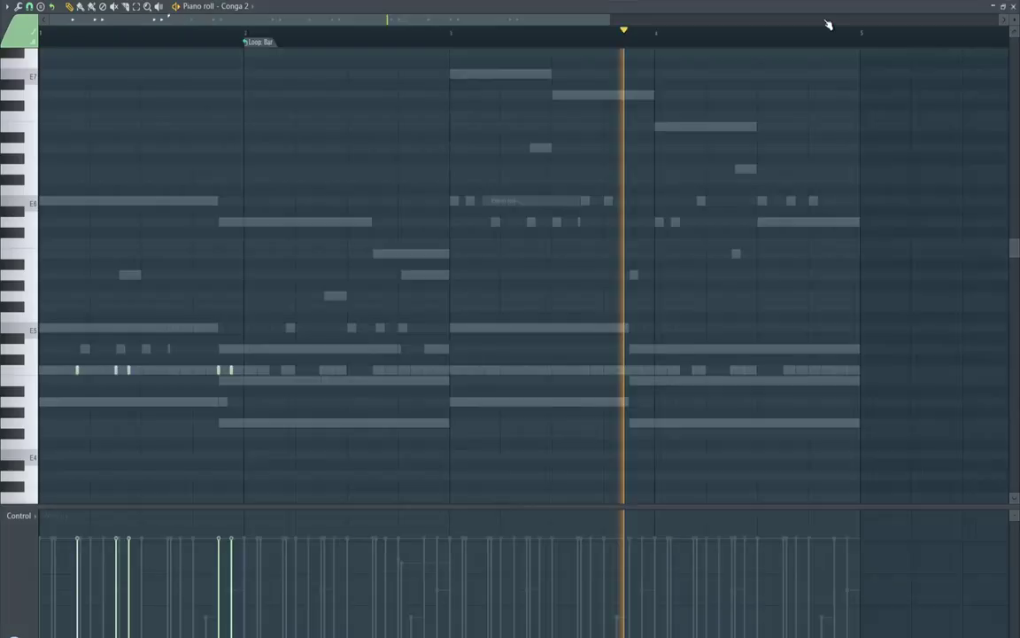
click(269, 43)
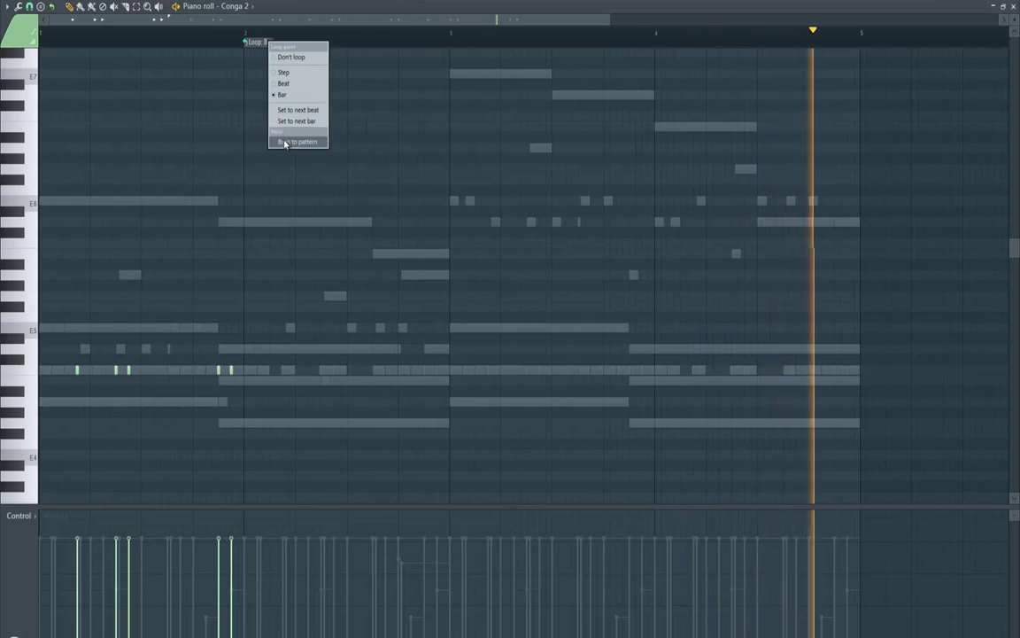
click(284, 139)
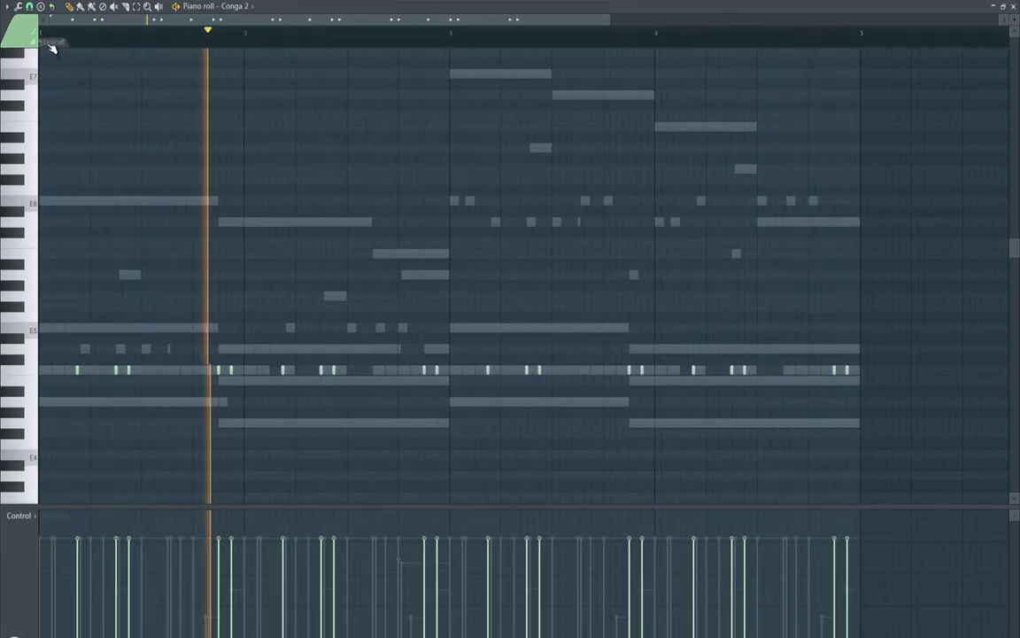
double_click(27, 372)
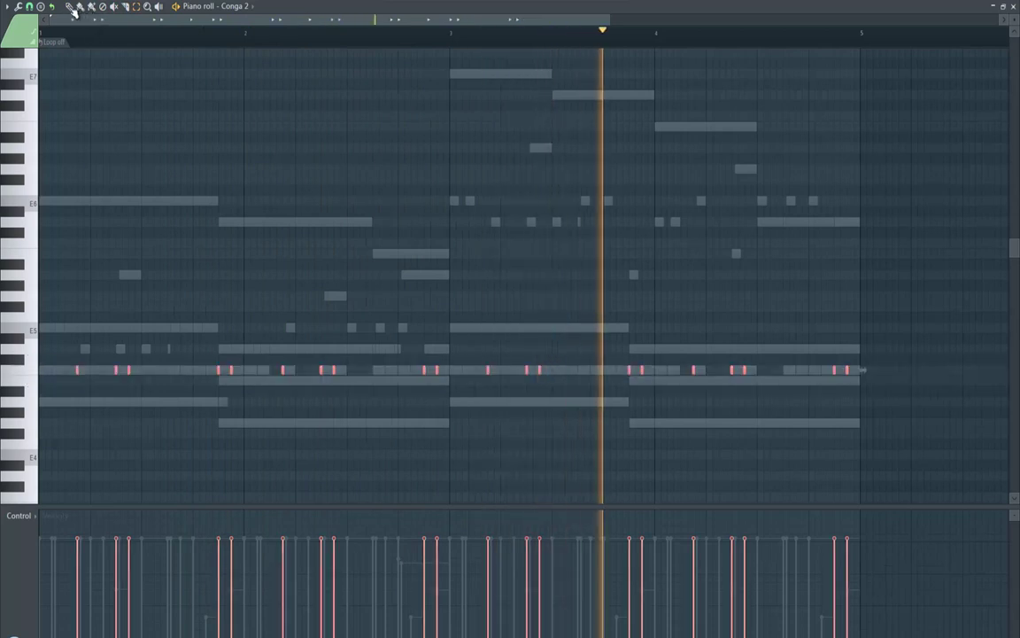
drag(79, 370, 93, 372)
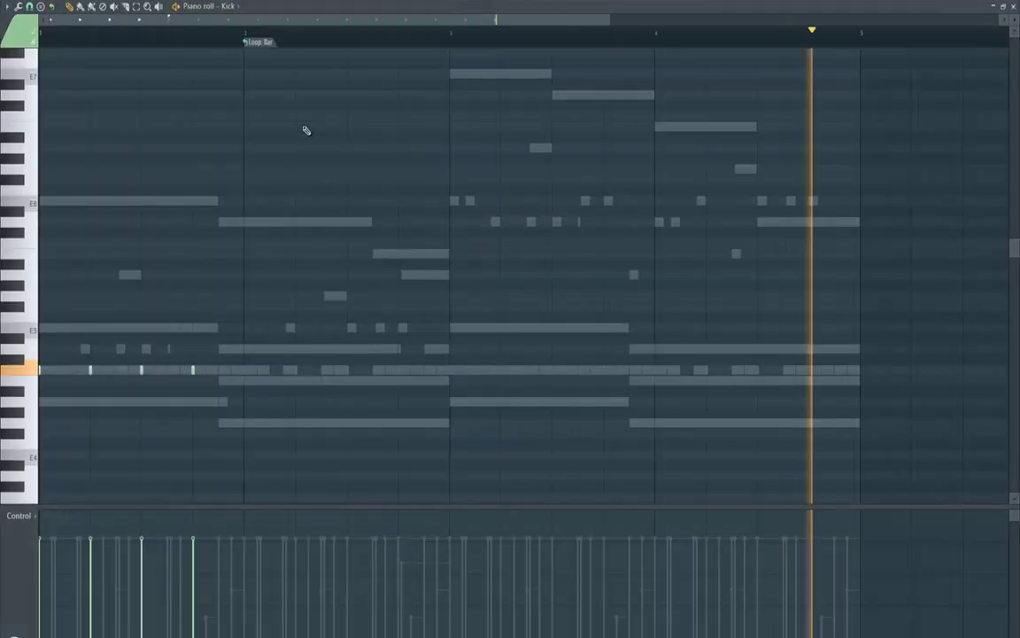
- Burn the Kick channel's one-bar loop to the pattern and lengthen every kick note to a full beat
click(257, 41)
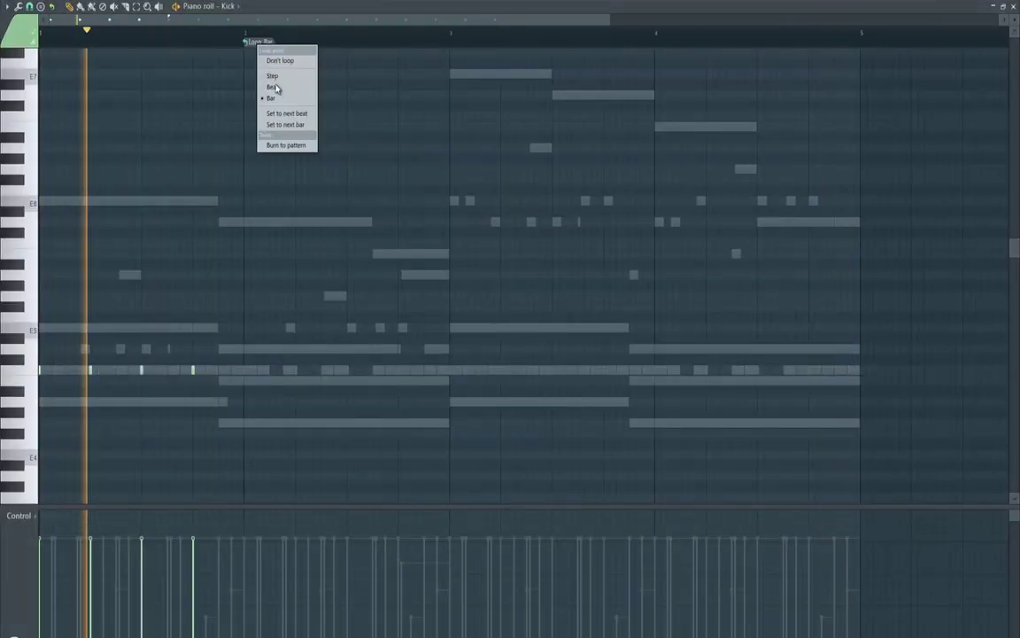
click(274, 144)
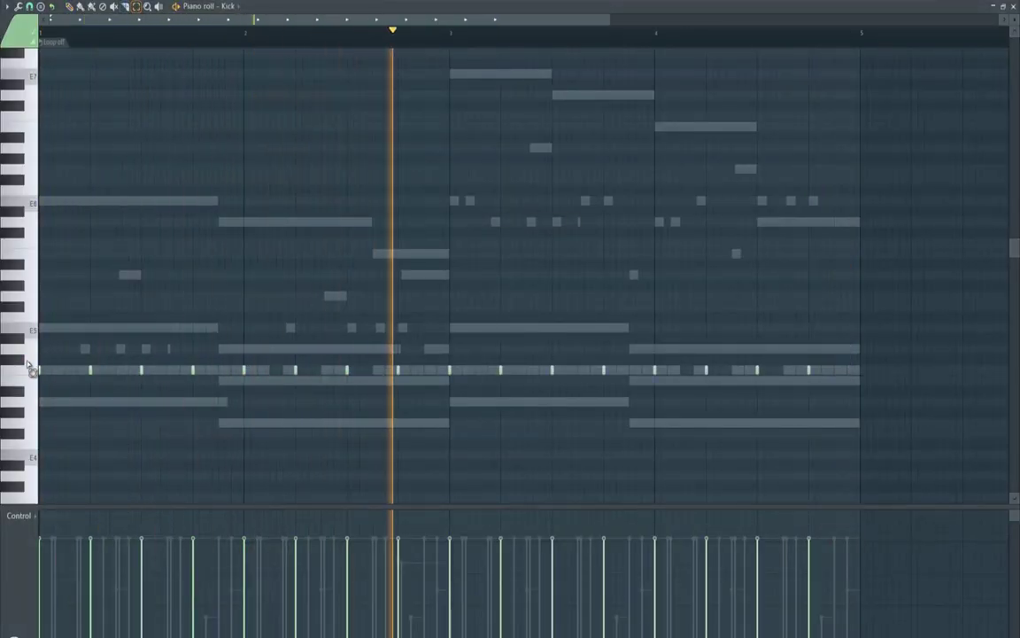
key(ctrl+a)
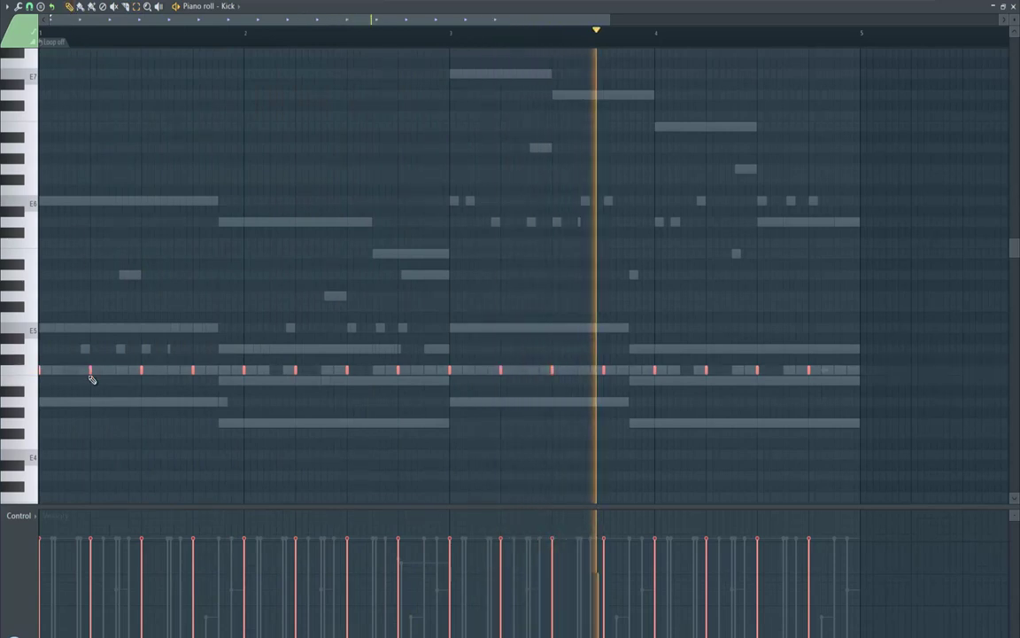
drag(92, 372, 147, 381)
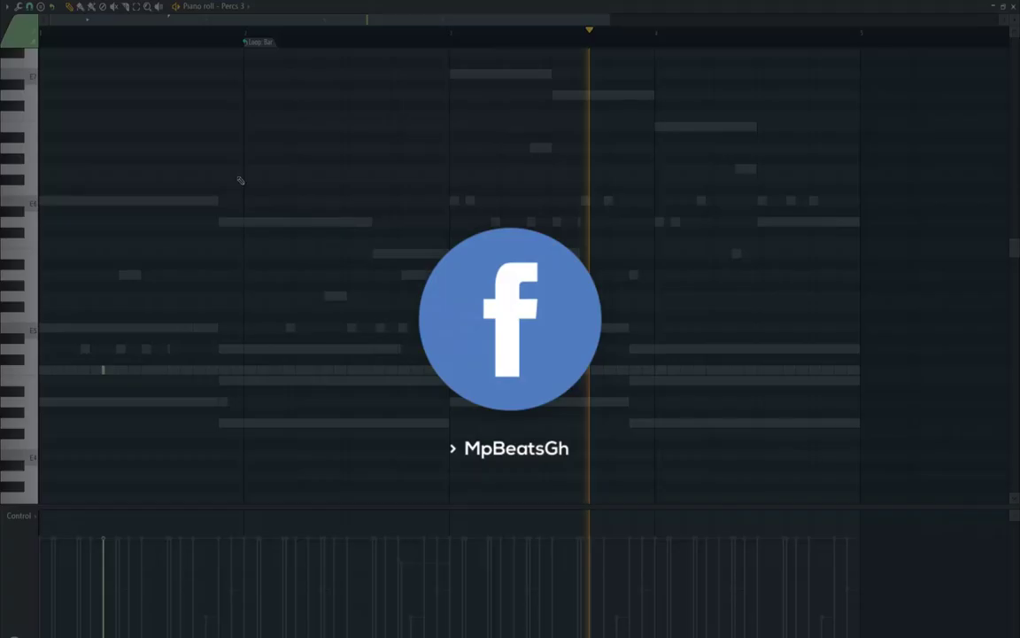
- Burn the Percs 3 channel's one-bar loop to the pattern, with its notes one step long and shifted one step later
click(262, 41)
click(295, 146)
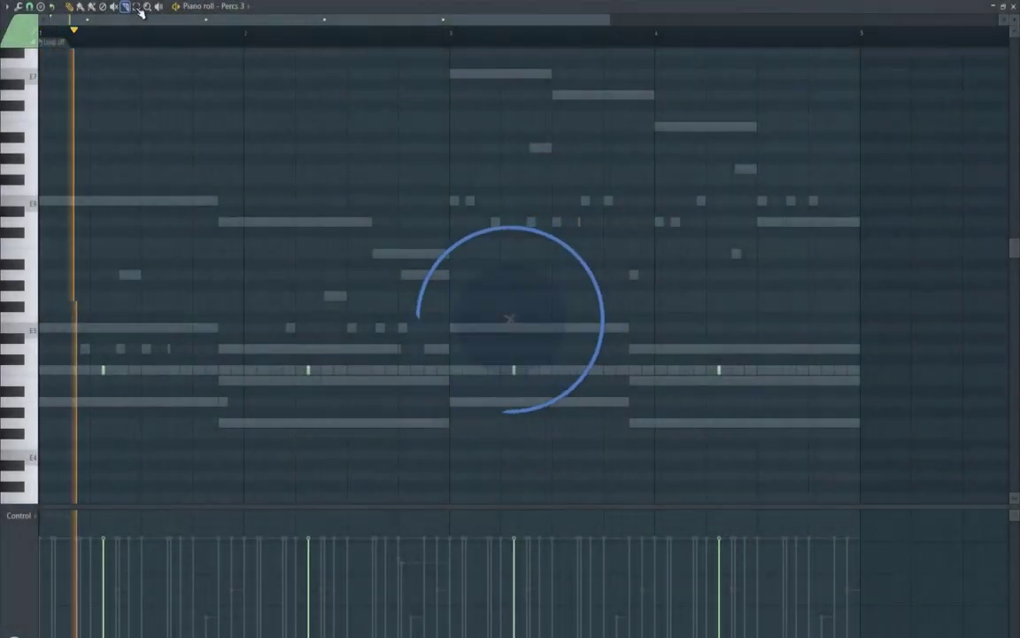
click(138, 7)
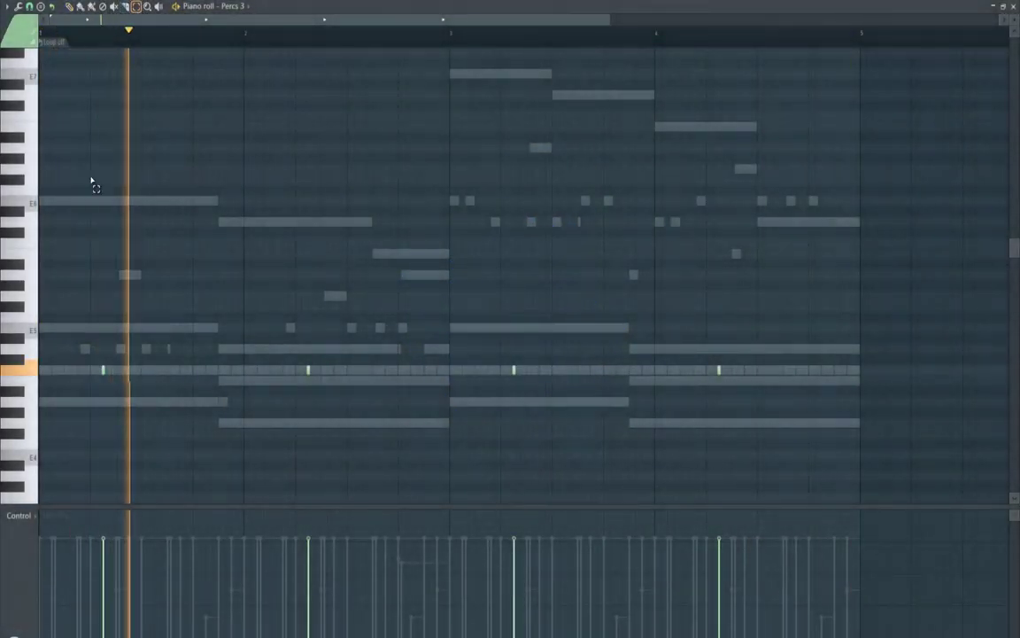
click(29, 372)
key(space)
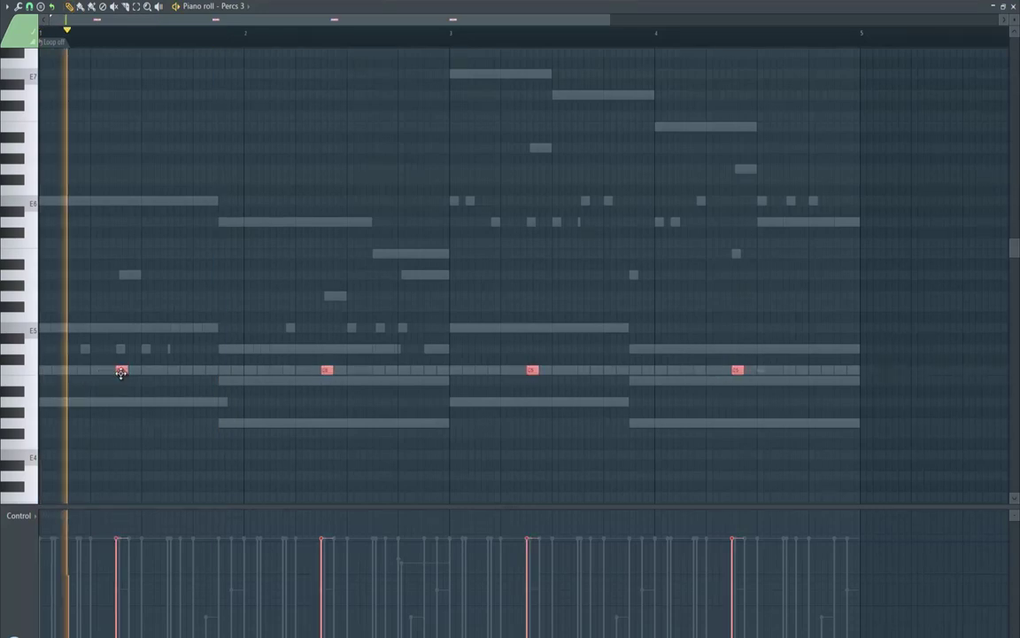
- Open the Percs 3 channel's sampler settings and adjust the sample's fade-out
key(F6)
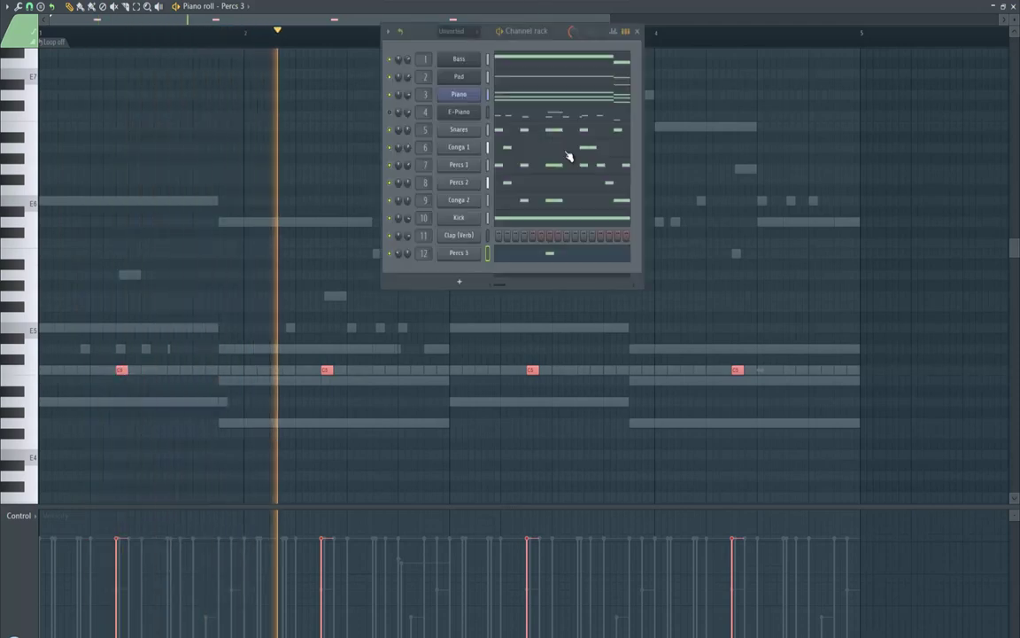
click(458, 252)
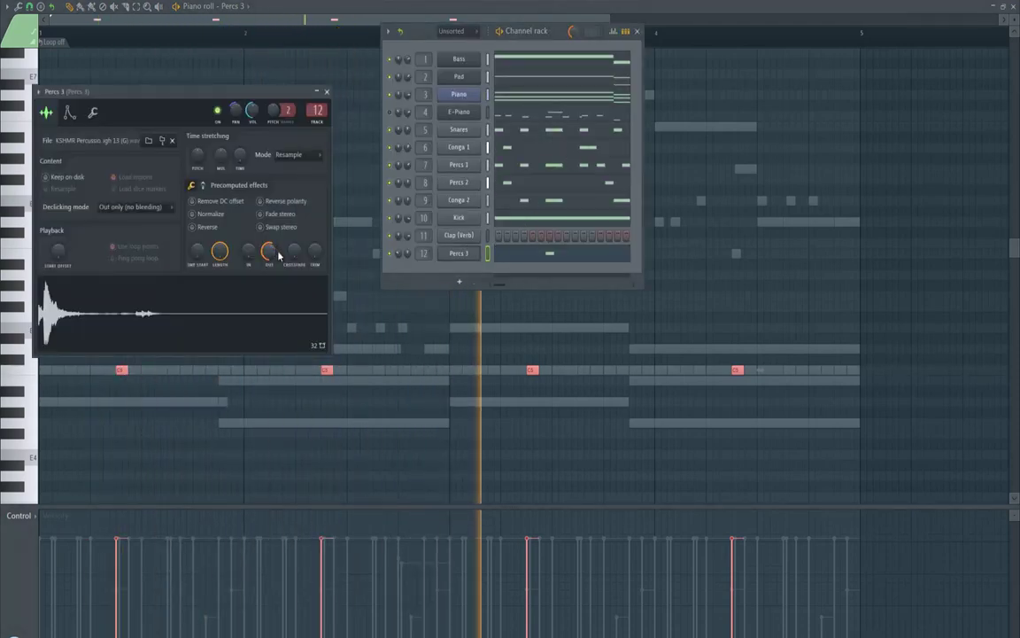
right_click(278, 256)
click(288, 259)
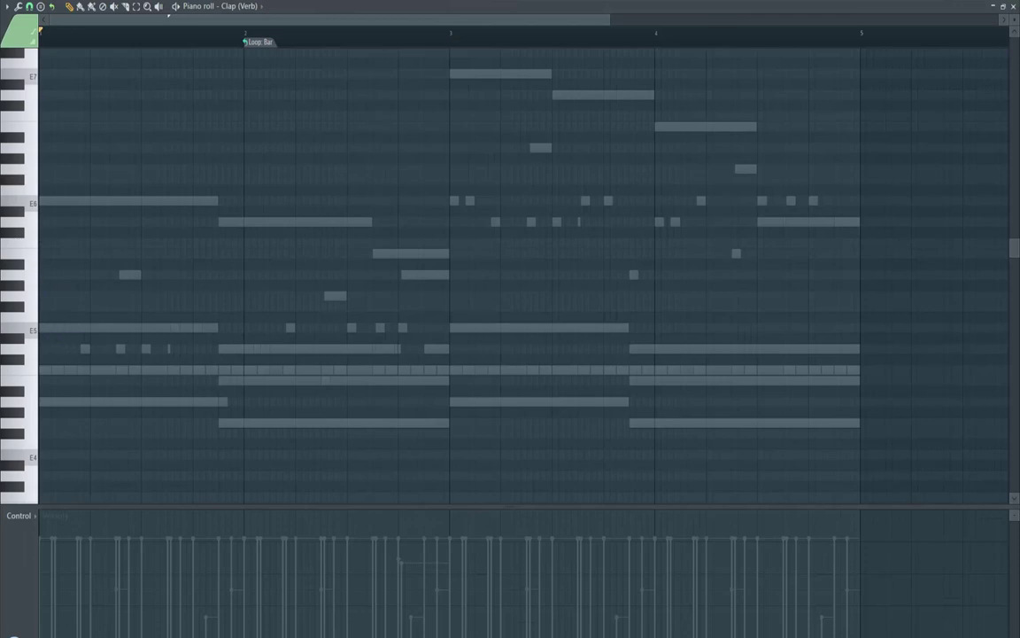
- Add a C5 note at the start of the Clap (Verb) channel, turn off its loop and stretch the note across the pattern
key(F6)
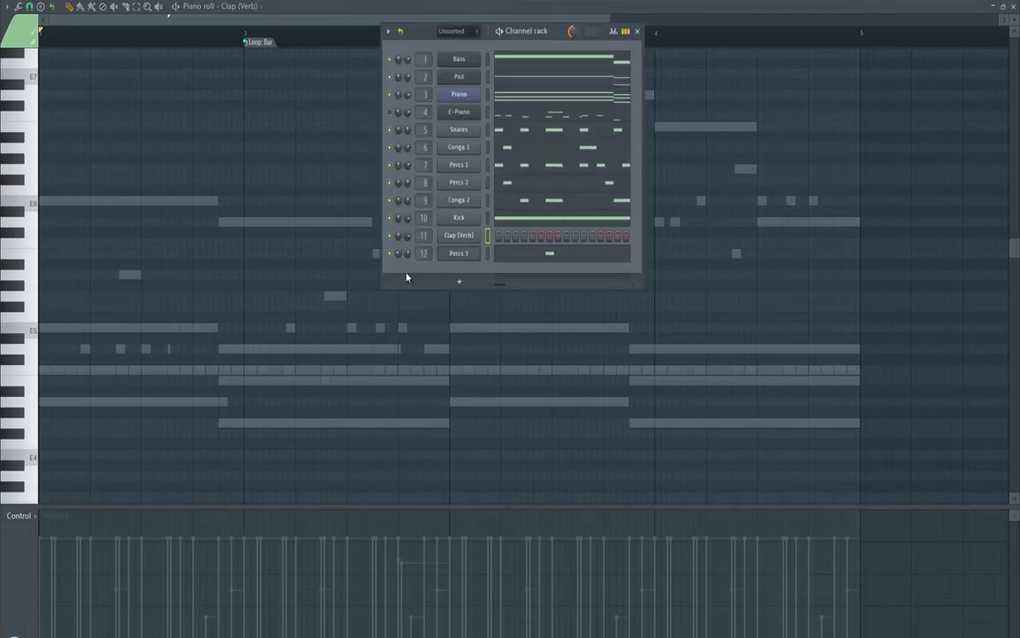
click(40, 327)
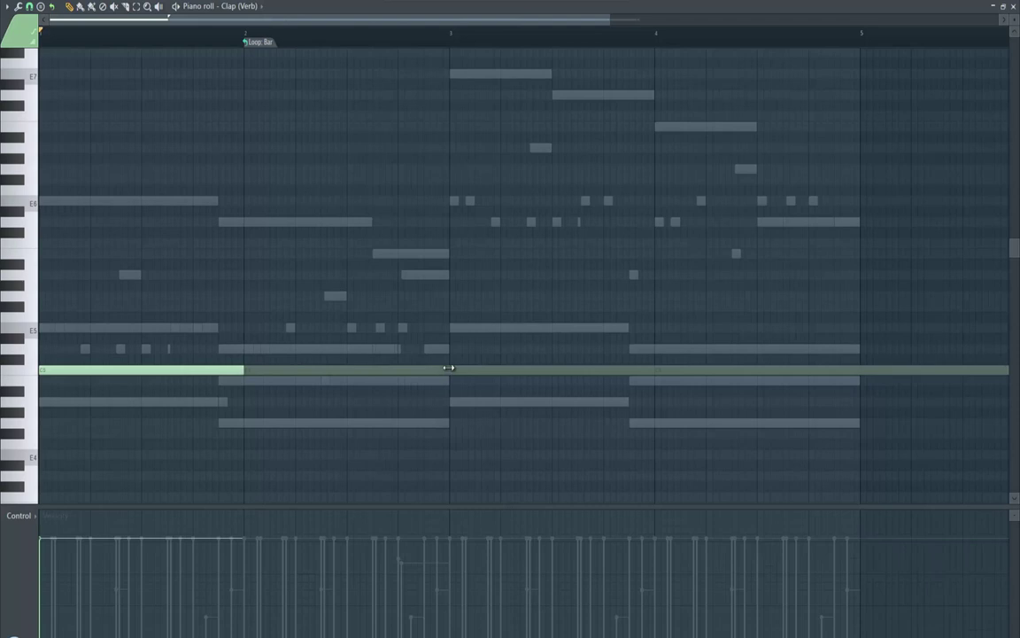
click(248, 46)
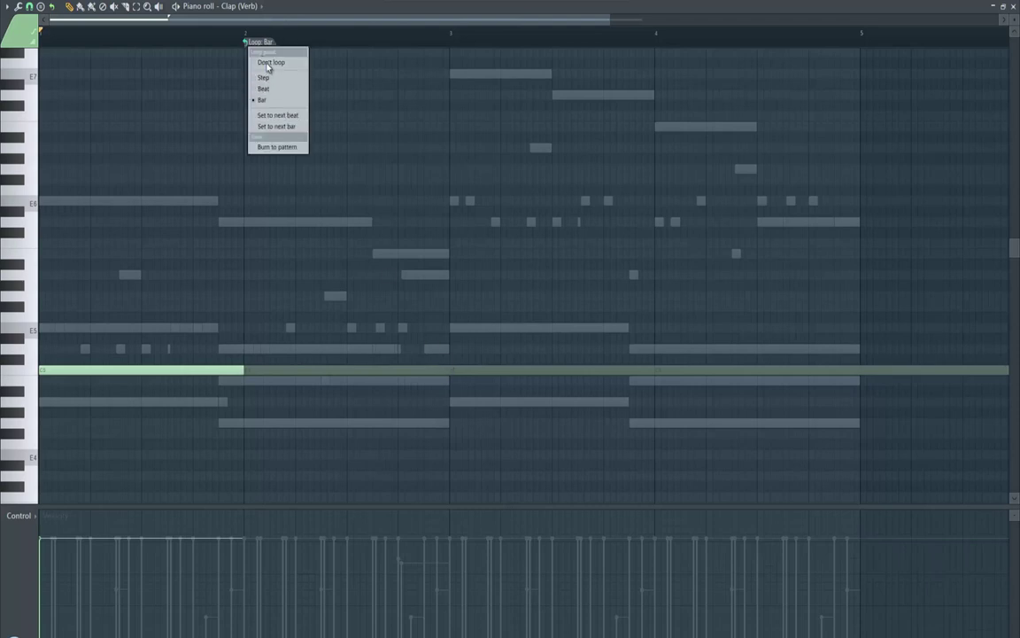
click(269, 62)
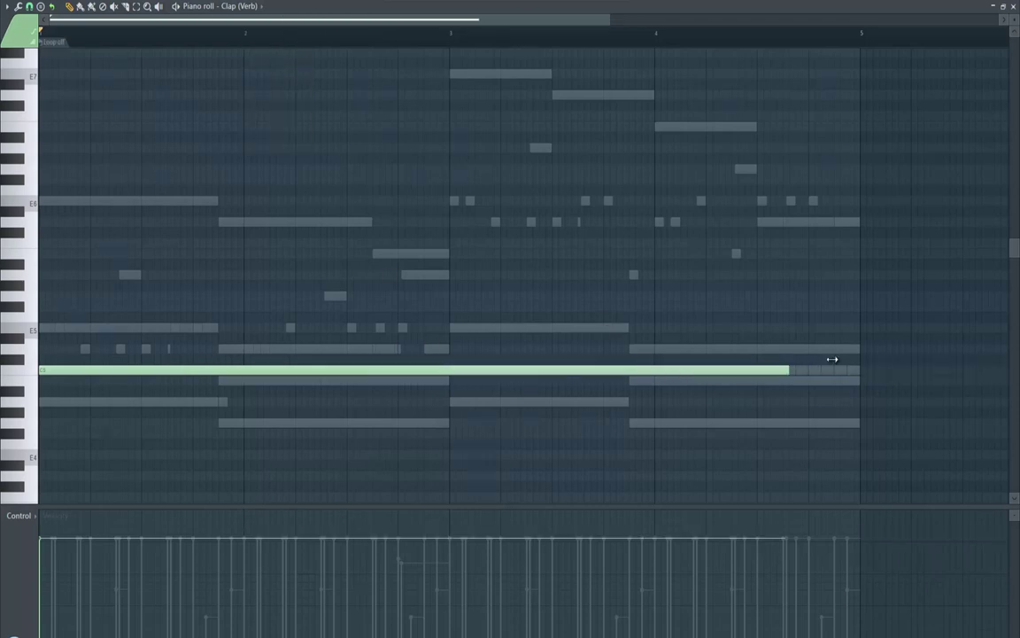
click(1015, 6)
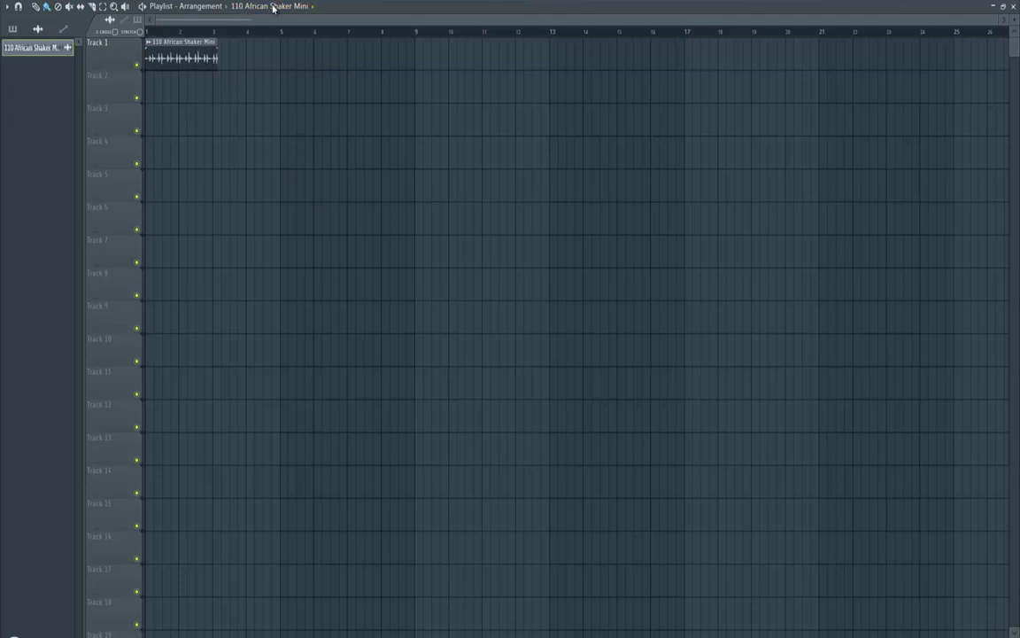
- Place two Pattern 1 clips back to back on Track 2 of the playlist, starting at bar 1
click(264, 50)
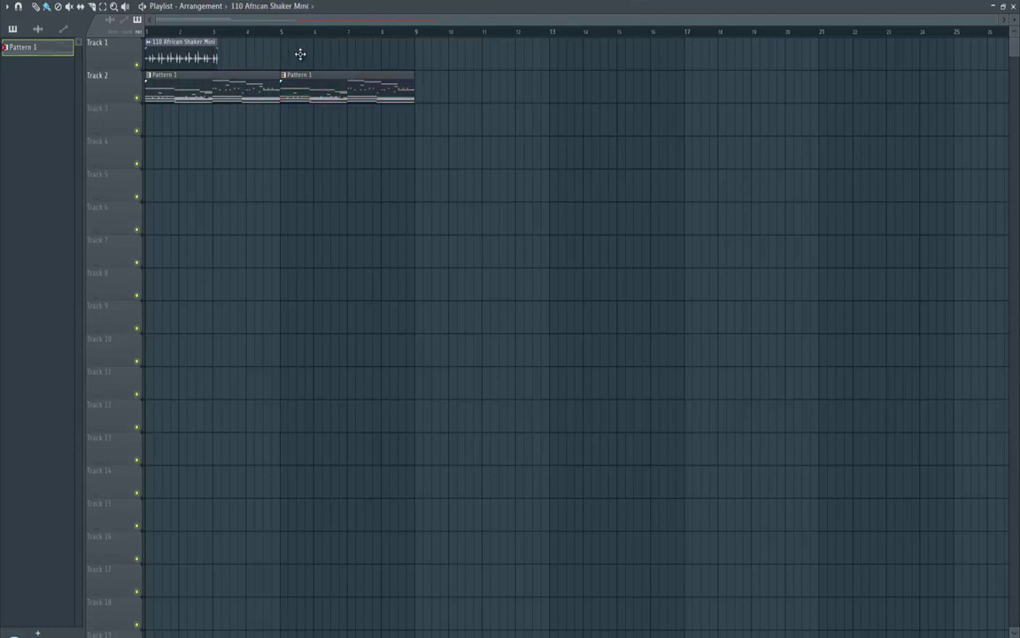
- Move the 110 African Shaker Mini clip to bar 5 on Track 1 and time-stretch it to fit two bars
double_click(335, 55)
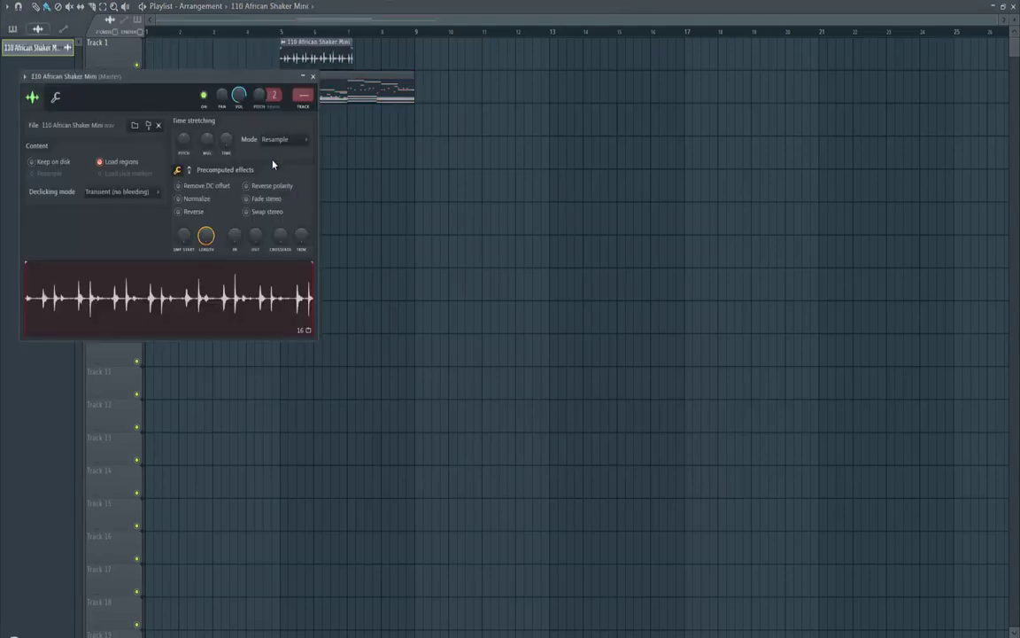
right_click(232, 142)
click(226, 140)
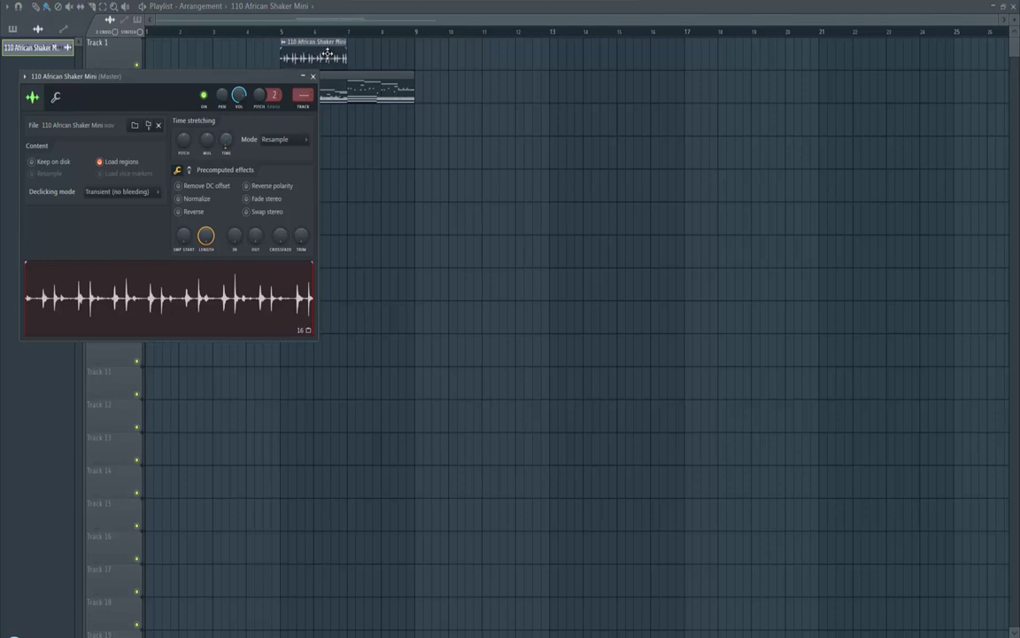
- Repeat the Pattern 1 and 110 African Shaker Mini clips up to bar 17 and trim the second Pattern 1 clip to end just before bar 9
click(313, 76)
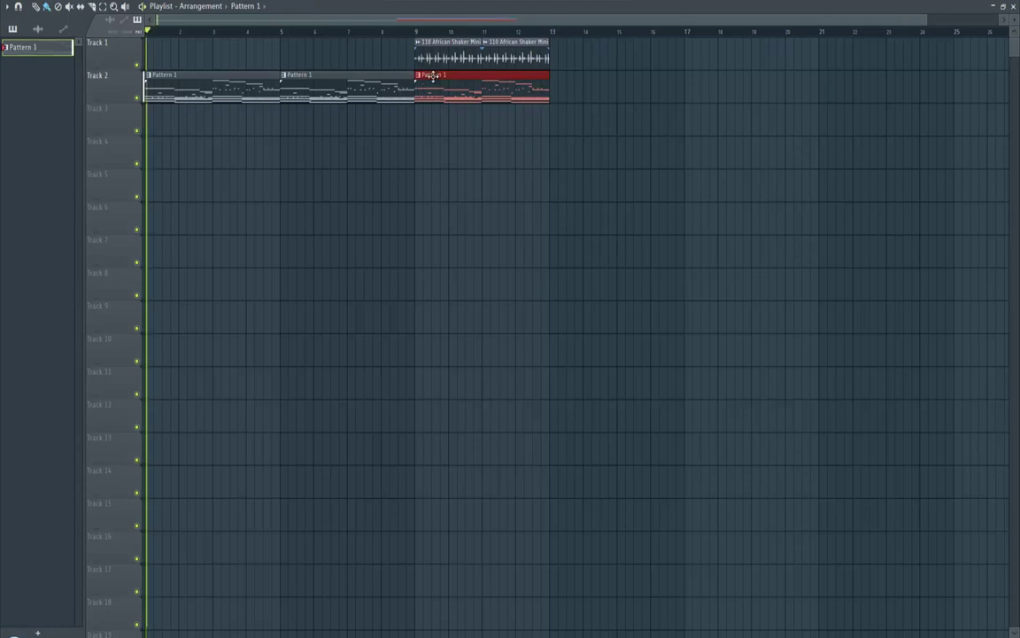
key(ctrl+b)
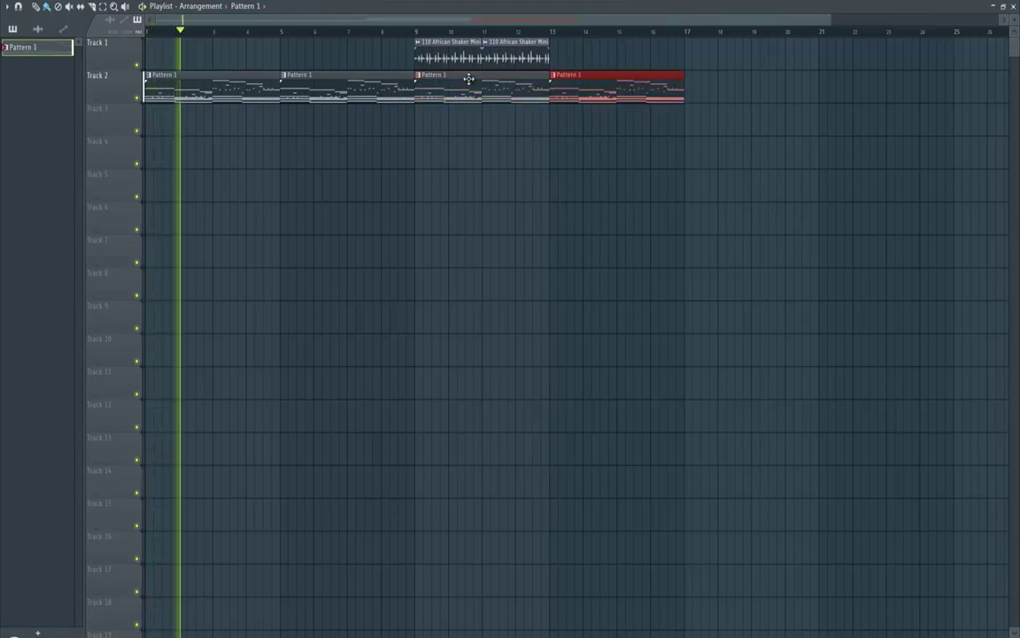
click(536, 58)
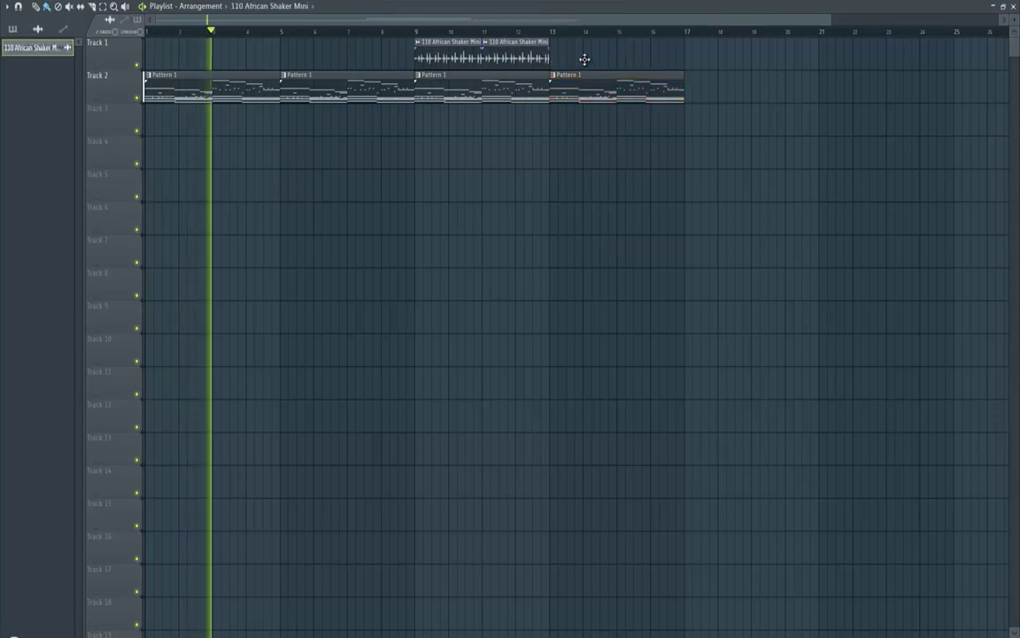
click(583, 59)
key(ctrl+b)
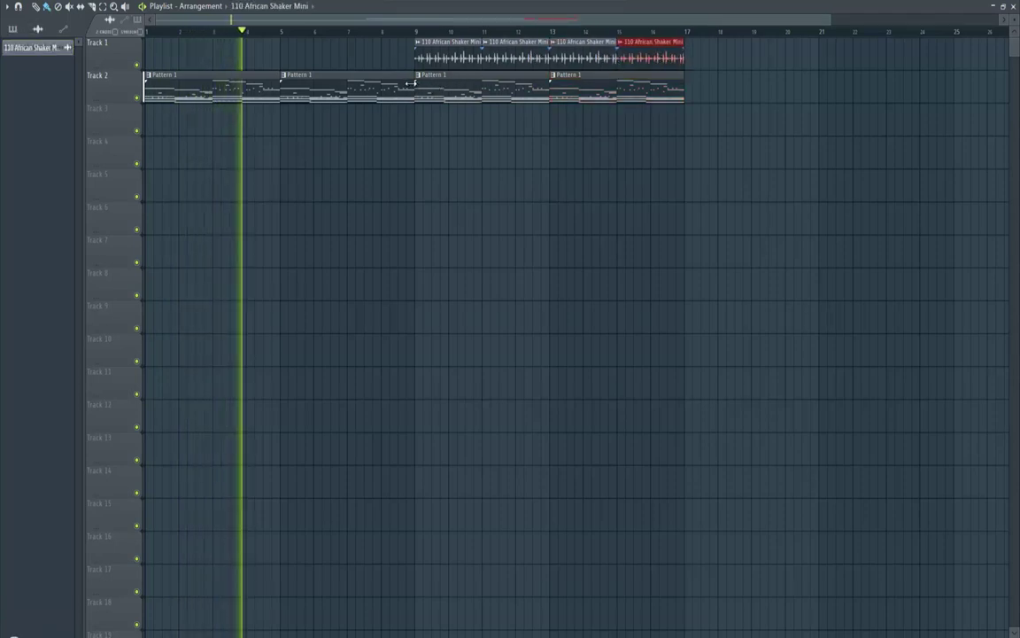
click(403, 83)
drag(401, 82, 405, 83)
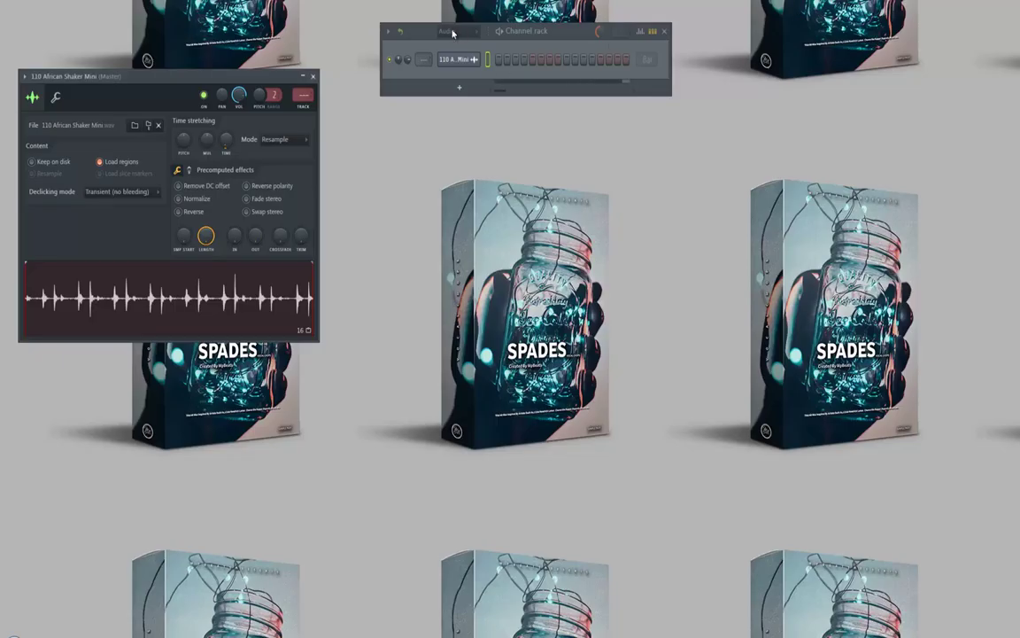
- Show all channels in the channel rack, rename the 110 African Shaker Mini channel to Shaker and close its settings
click(451, 44)
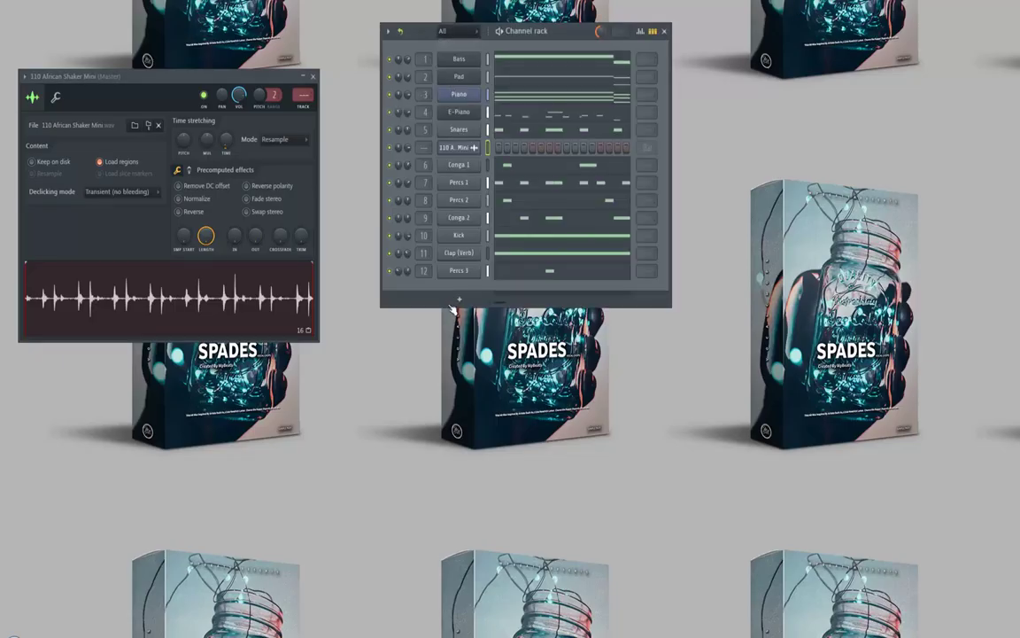
right_click(460, 148)
click(505, 181)
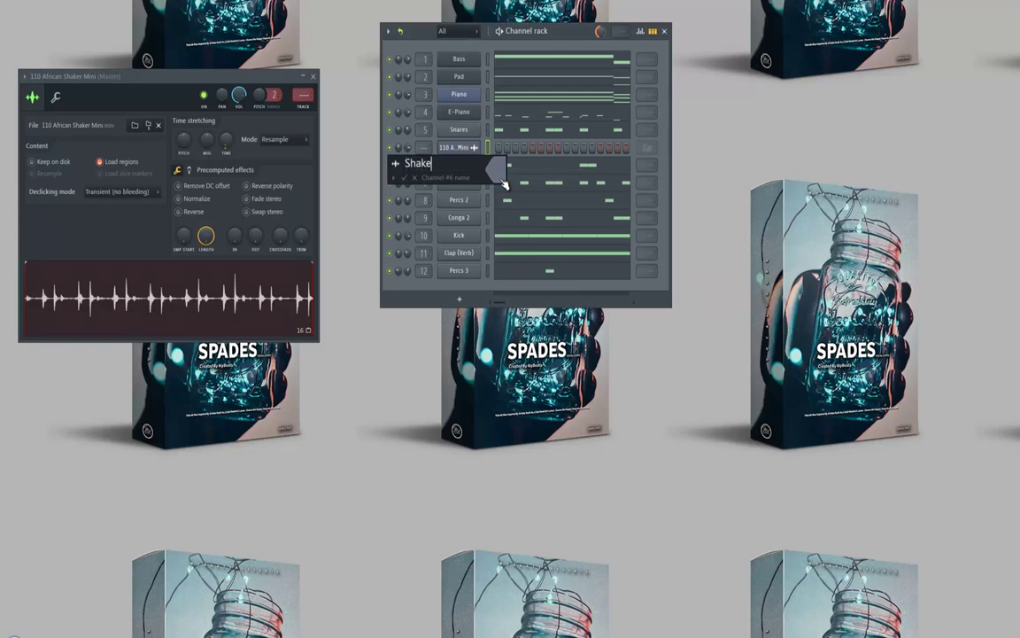
text(Shaker)
key(Return)
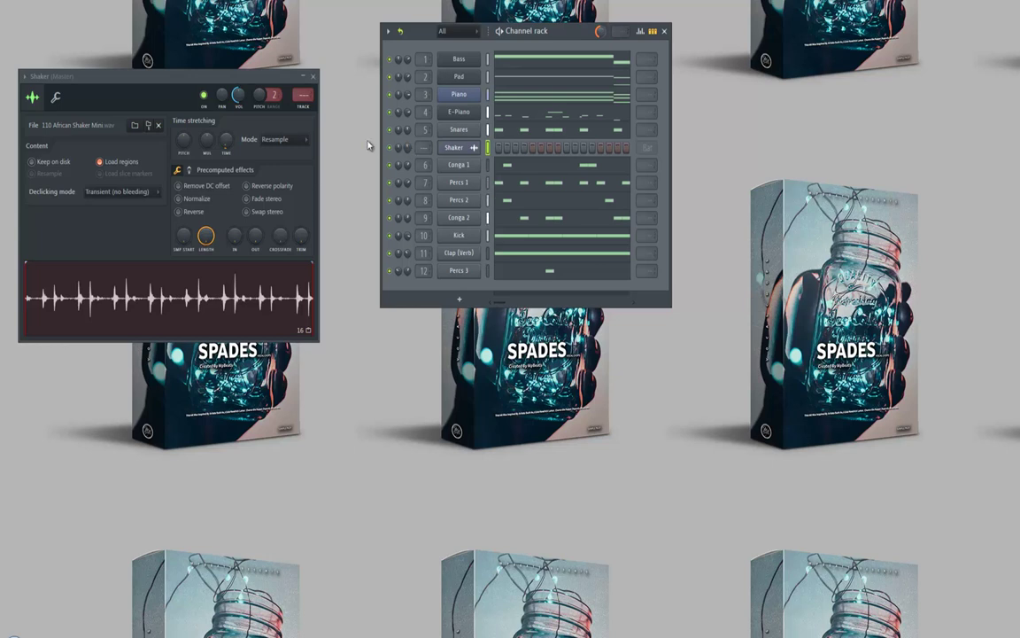
click(312, 76)
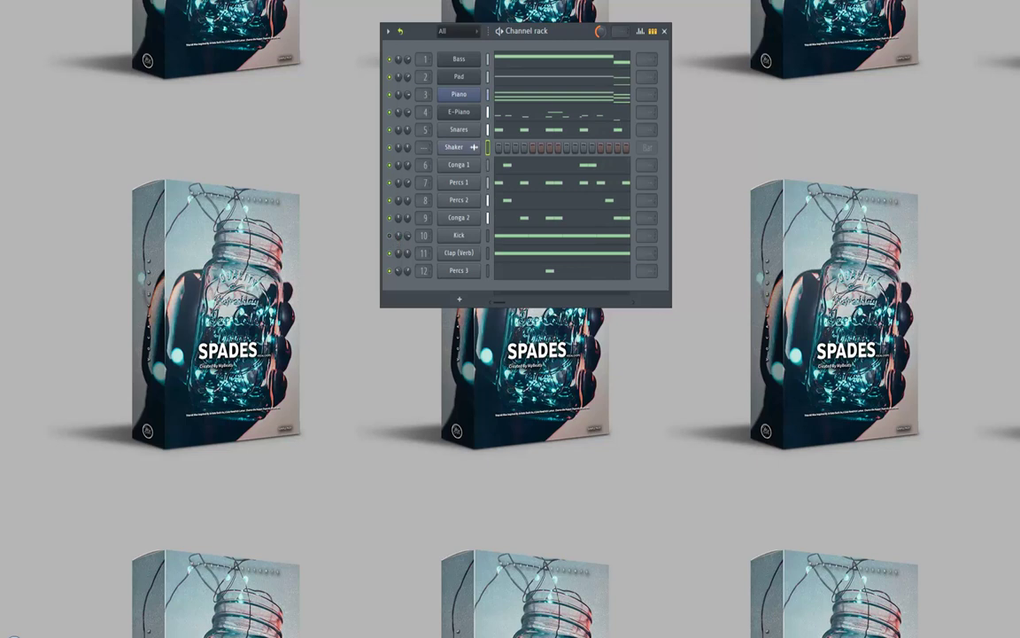
- Move the channel rack clear of the start of the playlist clips and save the project
click(16, 18)
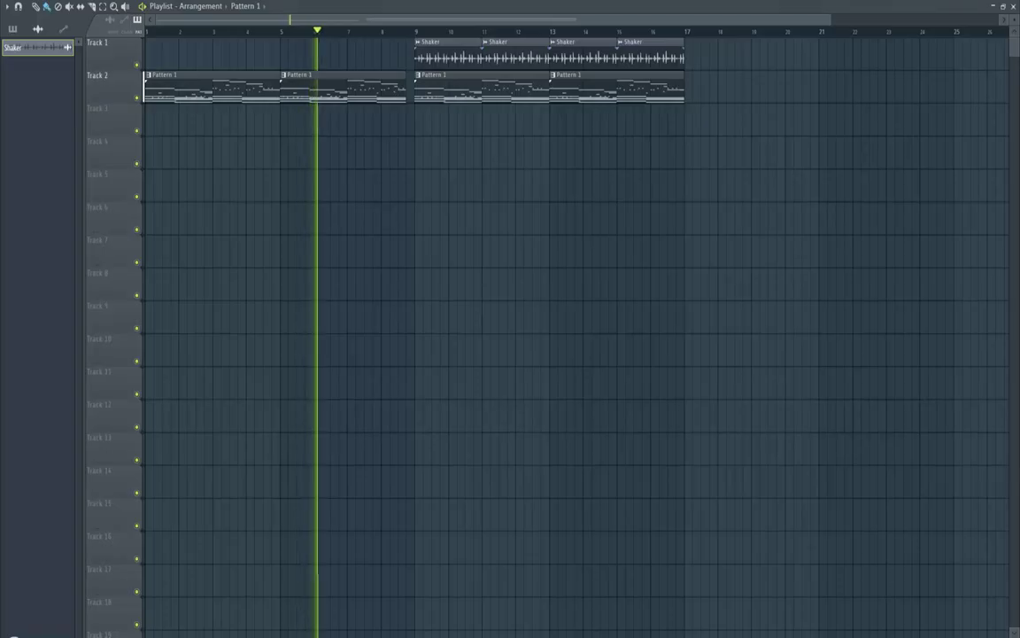
key(F6)
drag(544, 34, 658, 89)
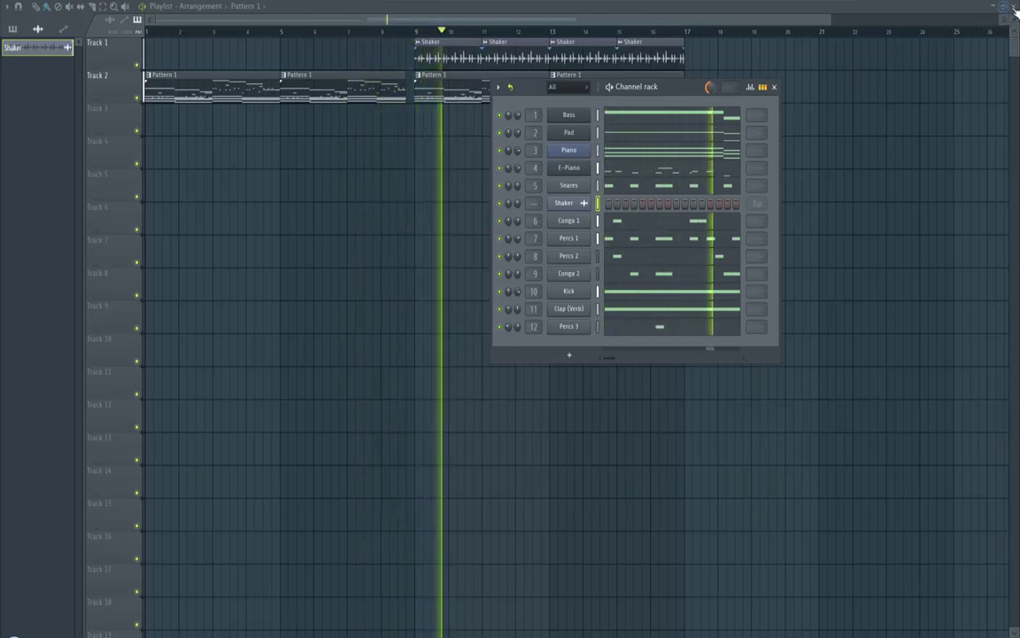
key(F6)
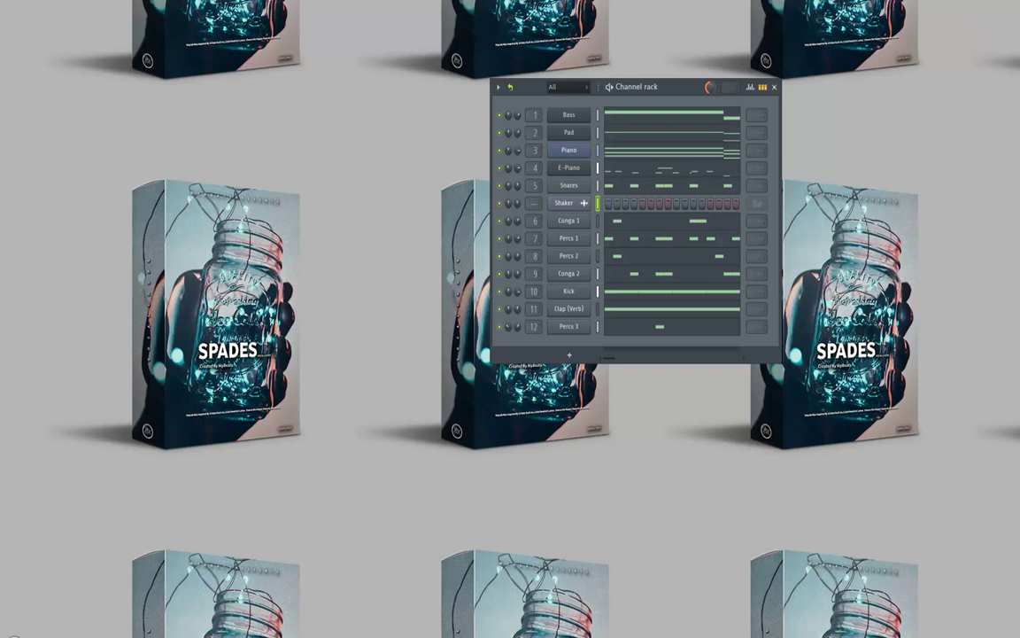
key(alt+f)
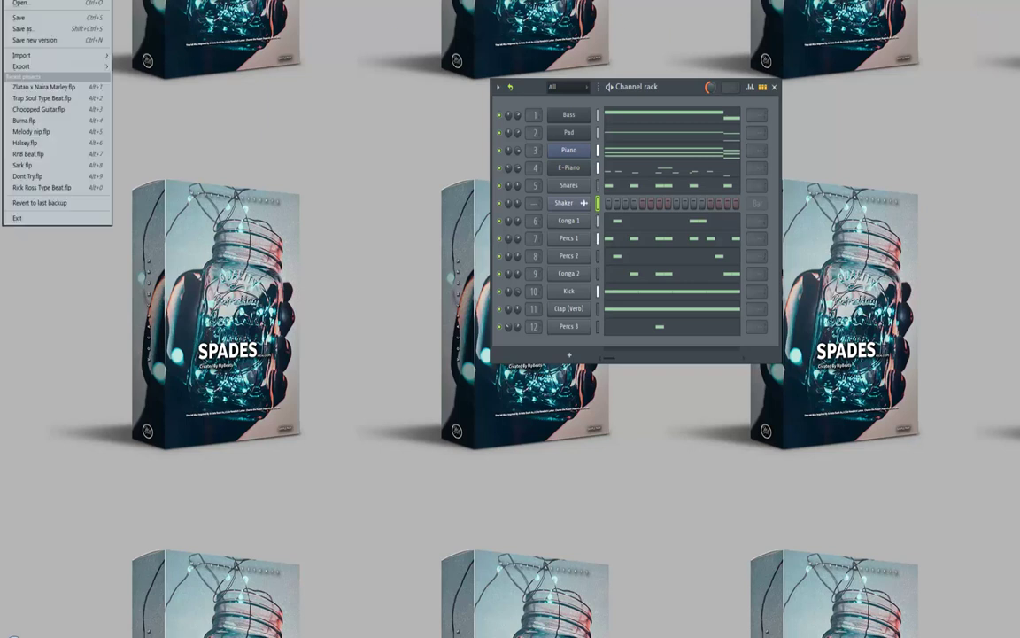
click(50, 20)
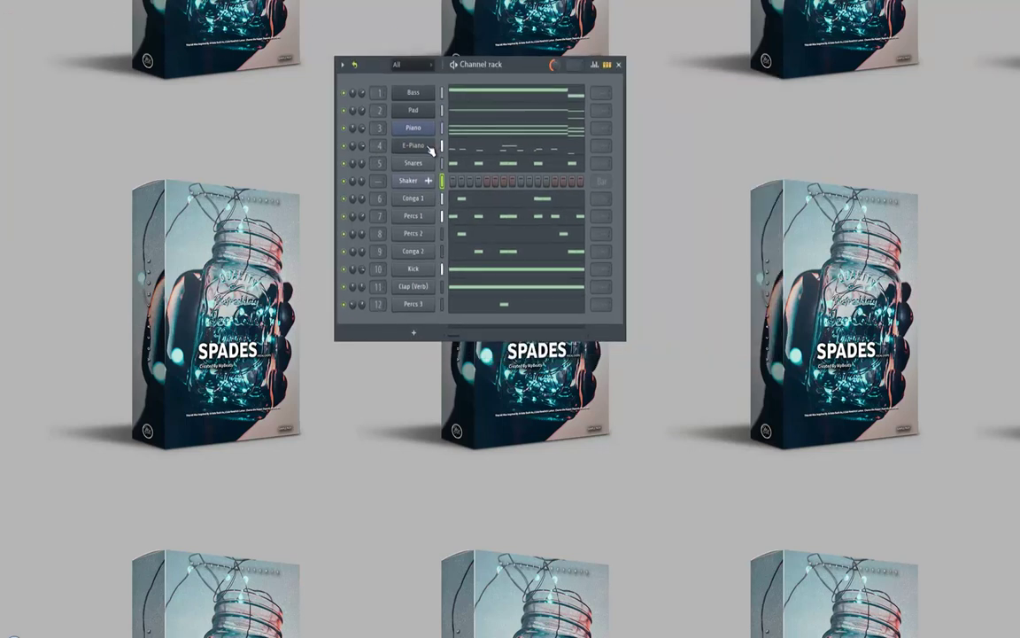
- Open the E-Piano channel in the piano roll, turn its note snapping to (none) and stop playback
right_click(431, 150)
click(456, 141)
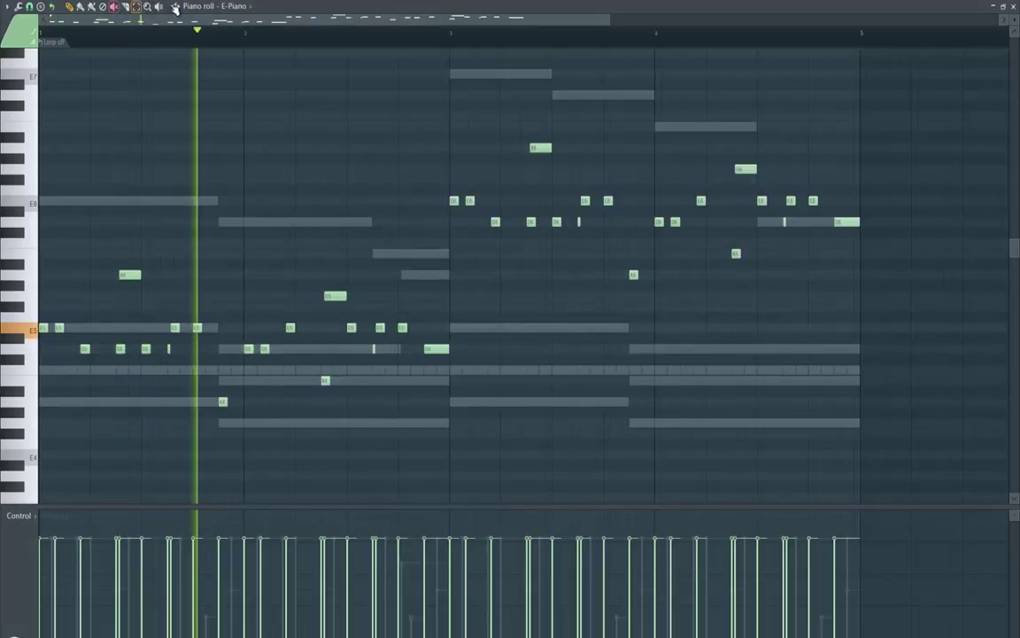
click(138, 7)
drag(7, 116, 2, 385)
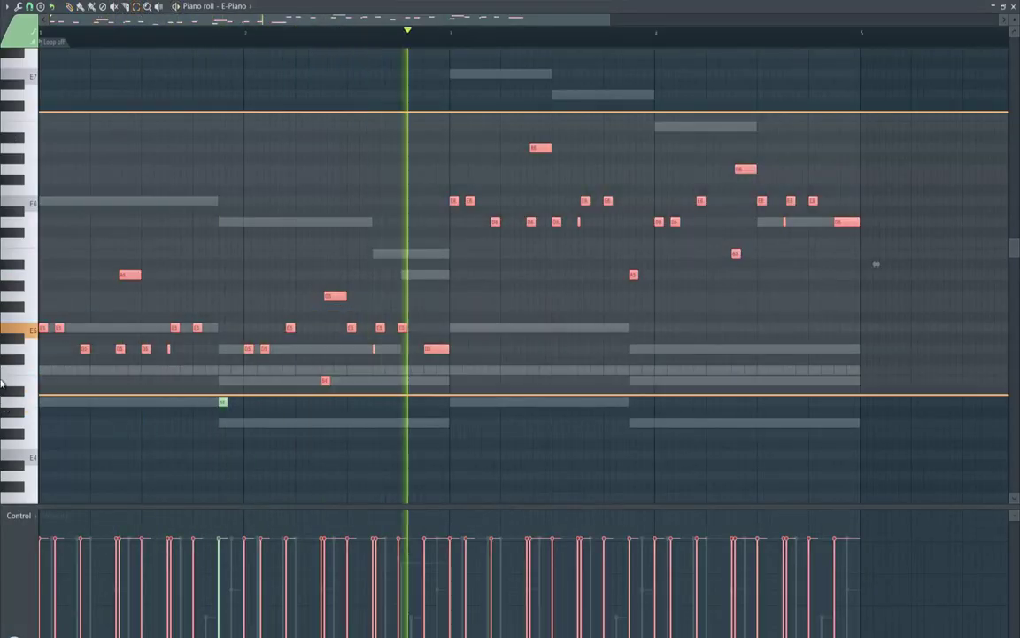
click(29, 6)
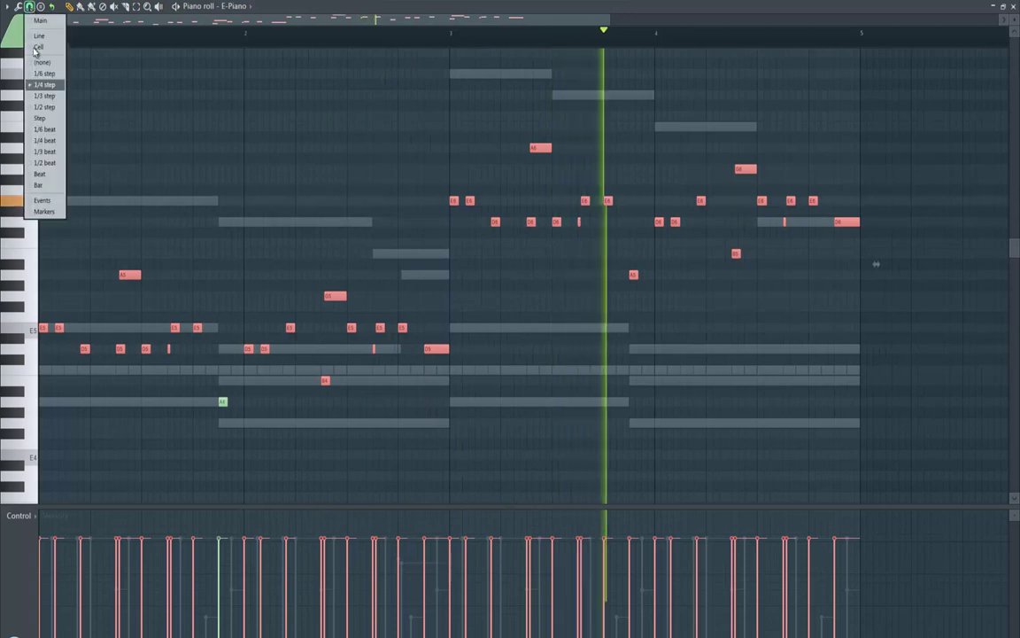
click(39, 63)
key(space)
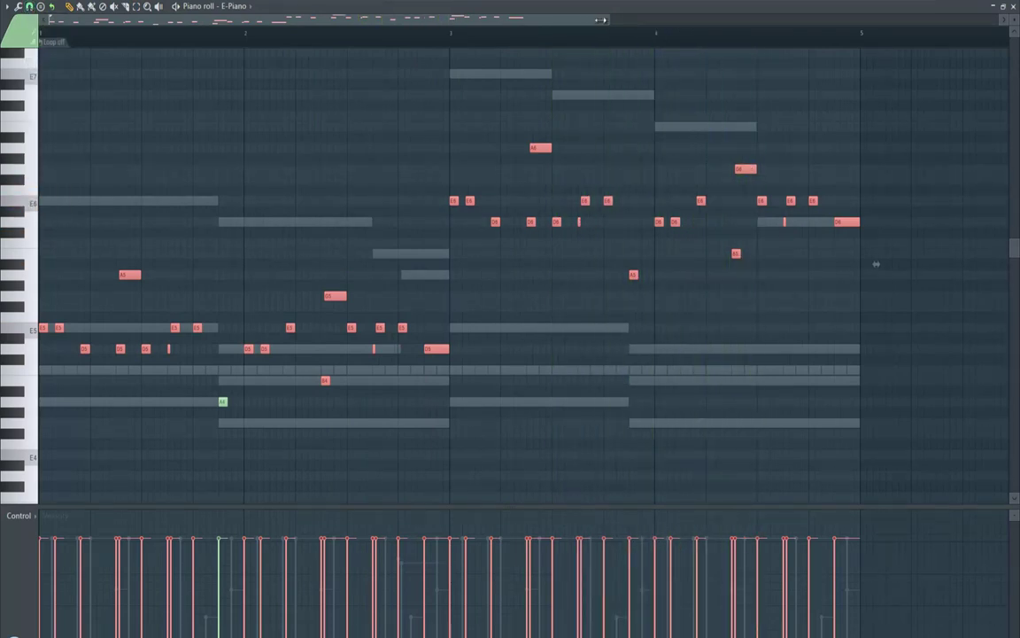
- Select all the E-Piano notes, shift them together slightly later off the grid, and save the project
drag(601, 19, 488, 78)
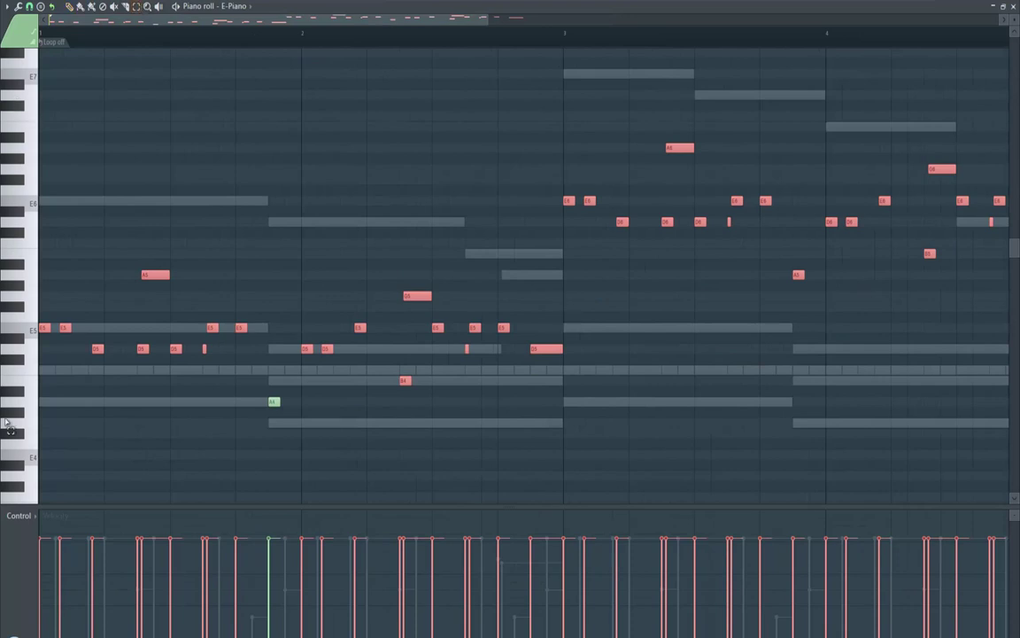
drag(7, 95, 5, 500)
drag(489, 18, 145, 44)
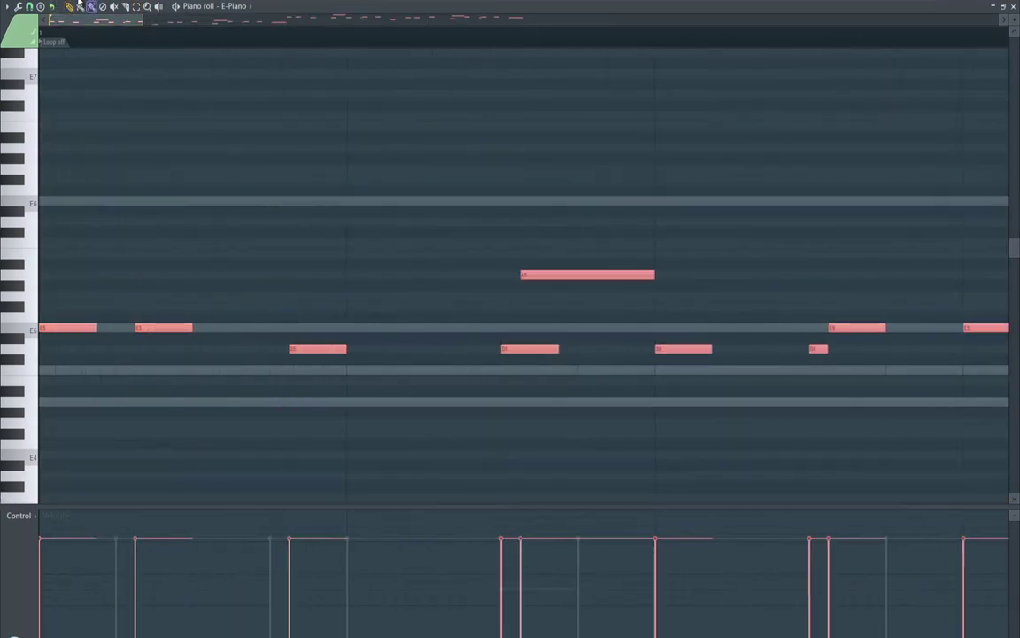
drag(63, 330, 69, 330)
key(space)
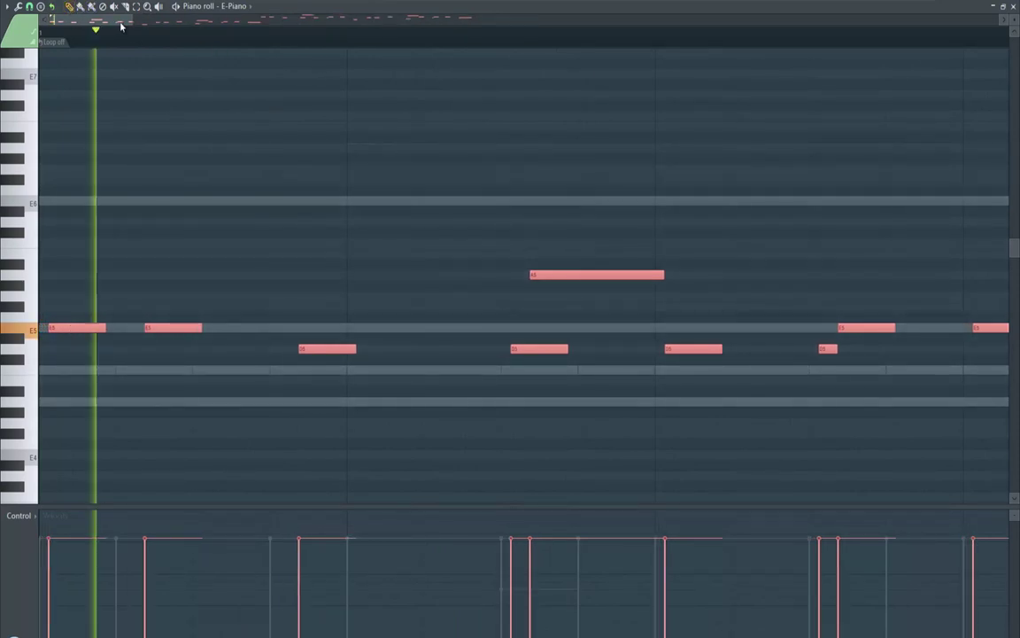
drag(530, 36, 508, 39)
ctrl+click(331, 246)
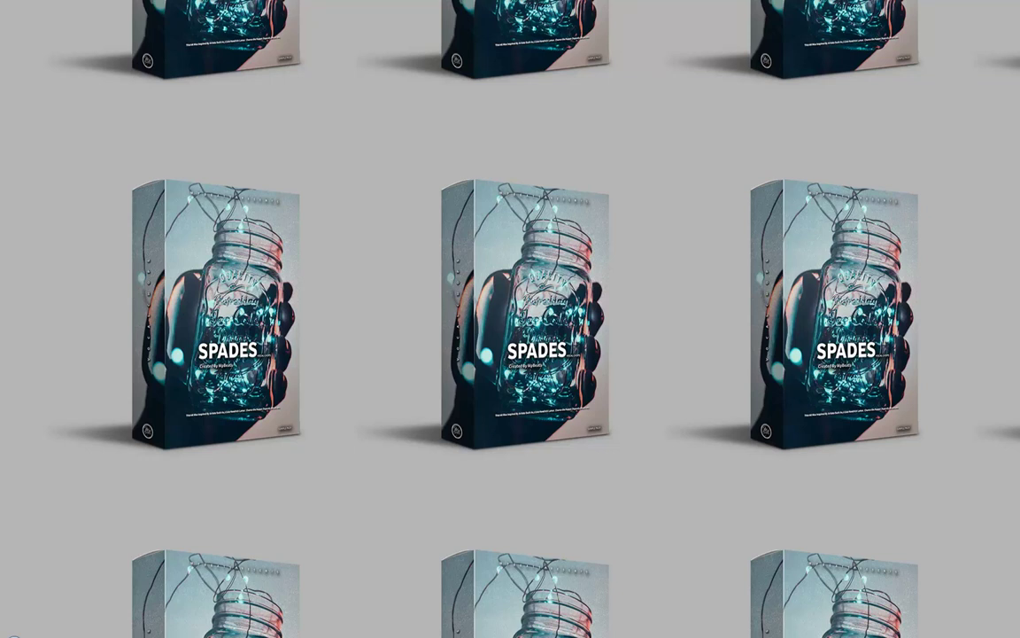
click(13, 1)
click(16, 19)
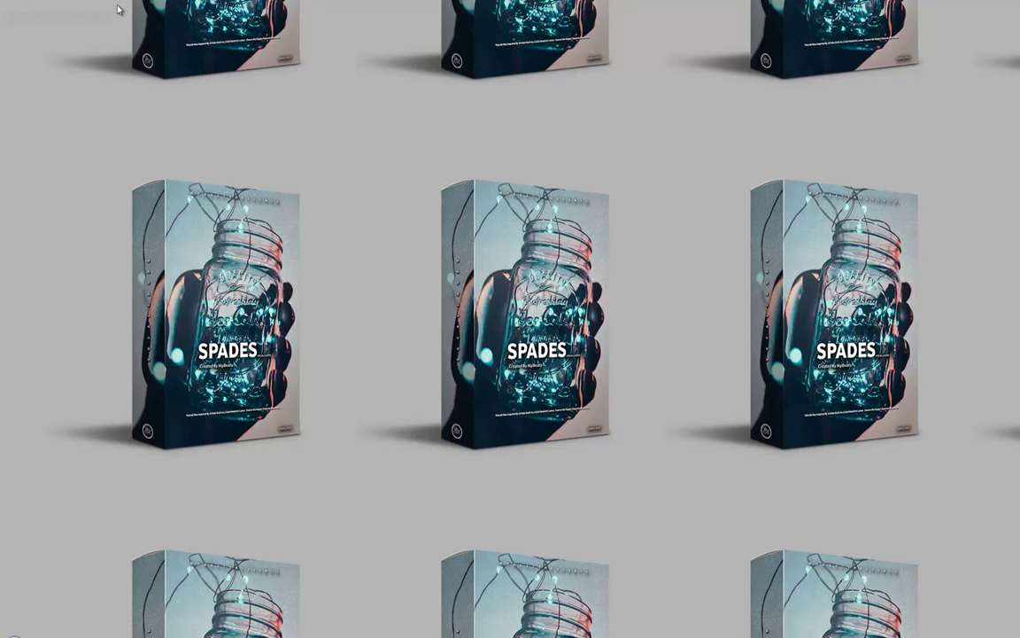